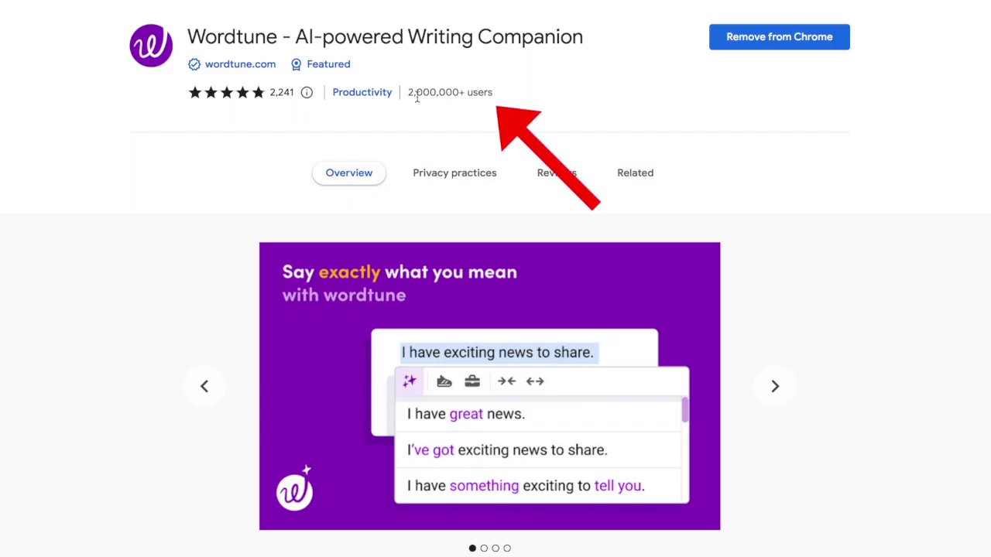
# Step: Highlight the Wordtune listing's 2,000,000+ users count and its title in the Chrome Web Store
pyautogui.moveTo(410, 92); pyautogui.dragTo(536, 98)
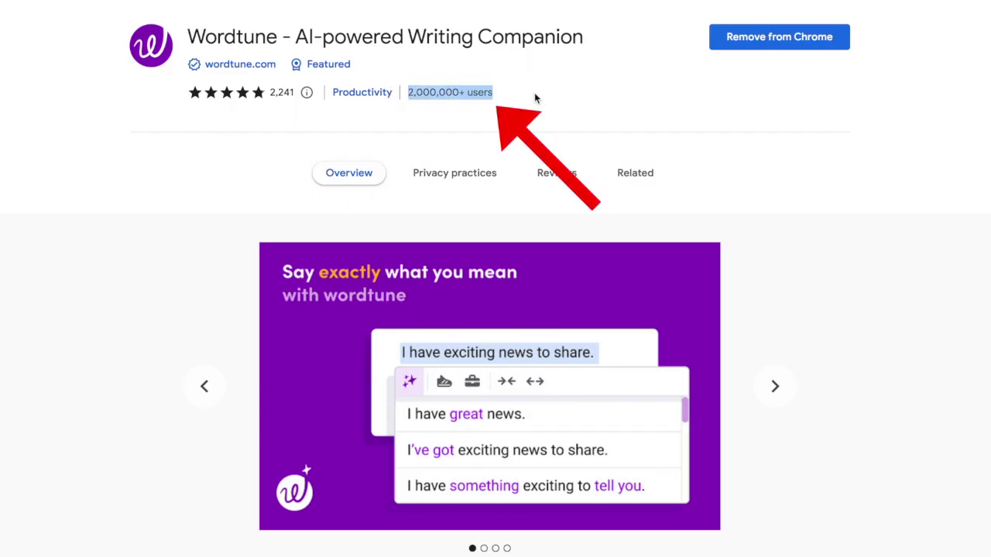
pyautogui.click(536, 97)
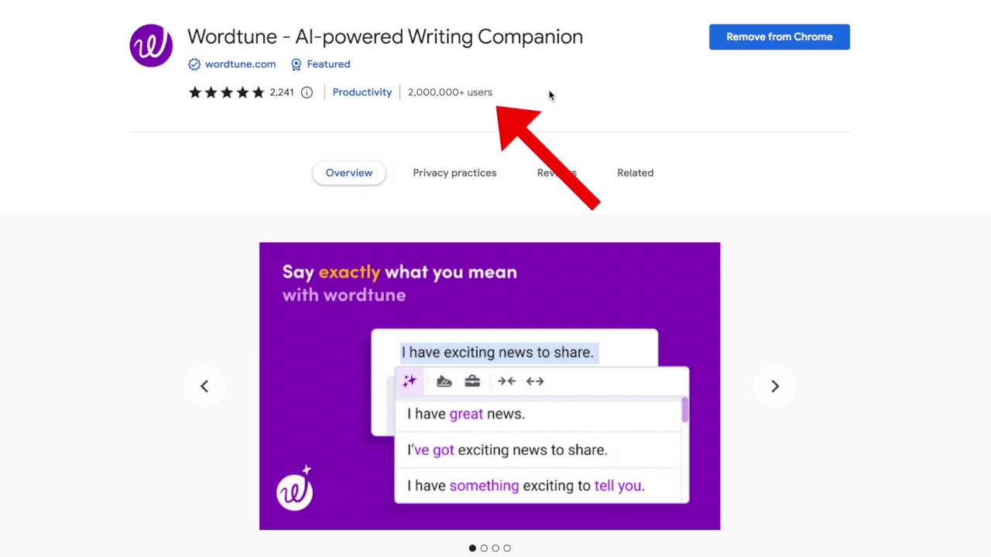
pyautogui.moveTo(299, 36); pyautogui.dragTo(573, 36)
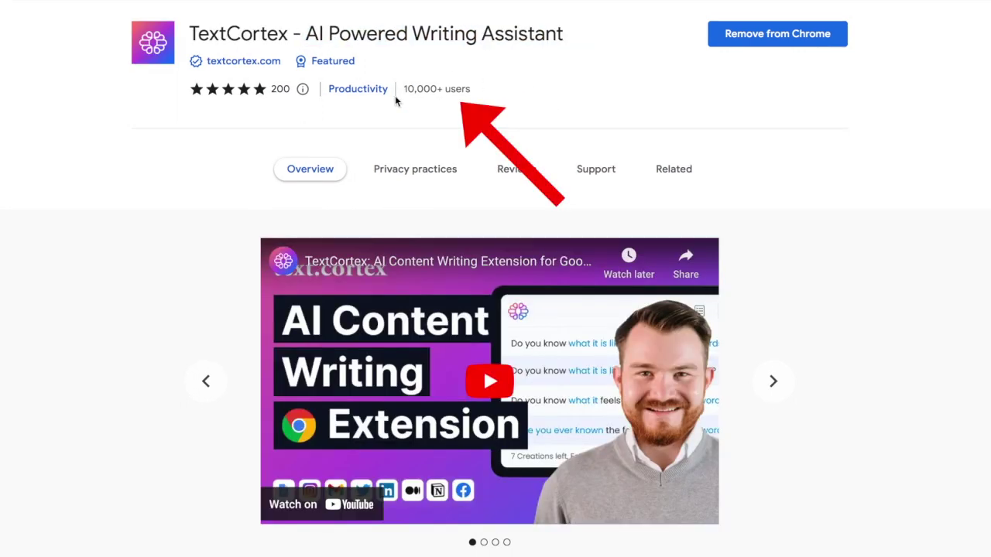
# Step: Highlight the TextCortex listing's details and its 10,000+ users count
pyautogui.click(409, 82)
pyautogui.moveTo(409, 82); pyautogui.dragTo(573, 88)
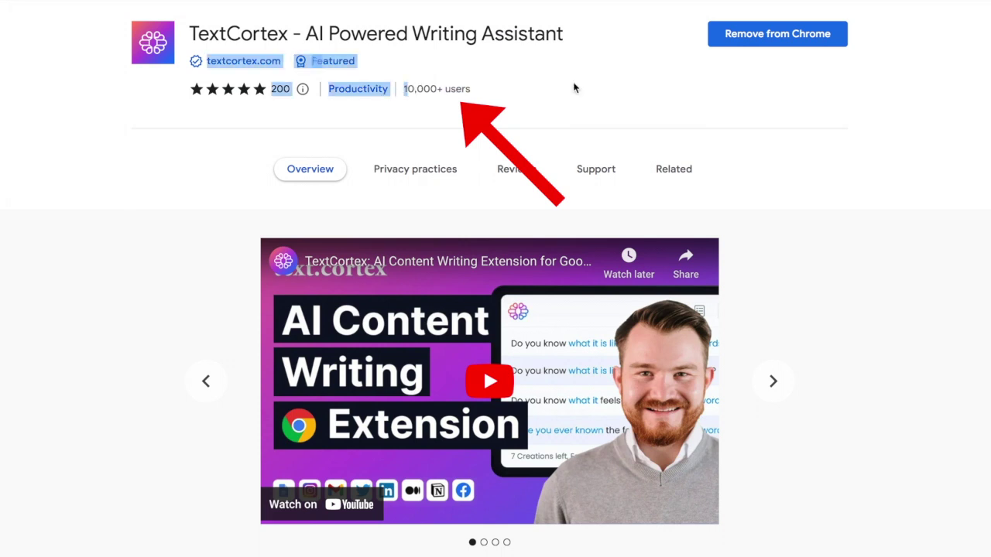
pyautogui.click(509, 101)
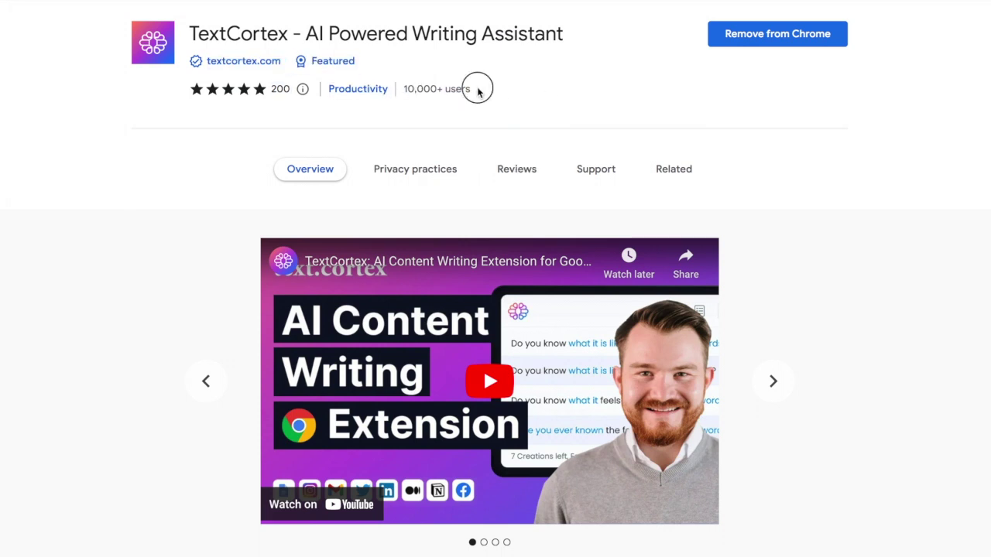
pyautogui.moveTo(478, 90); pyautogui.dragTo(401, 89)
pyautogui.click(420, 89)
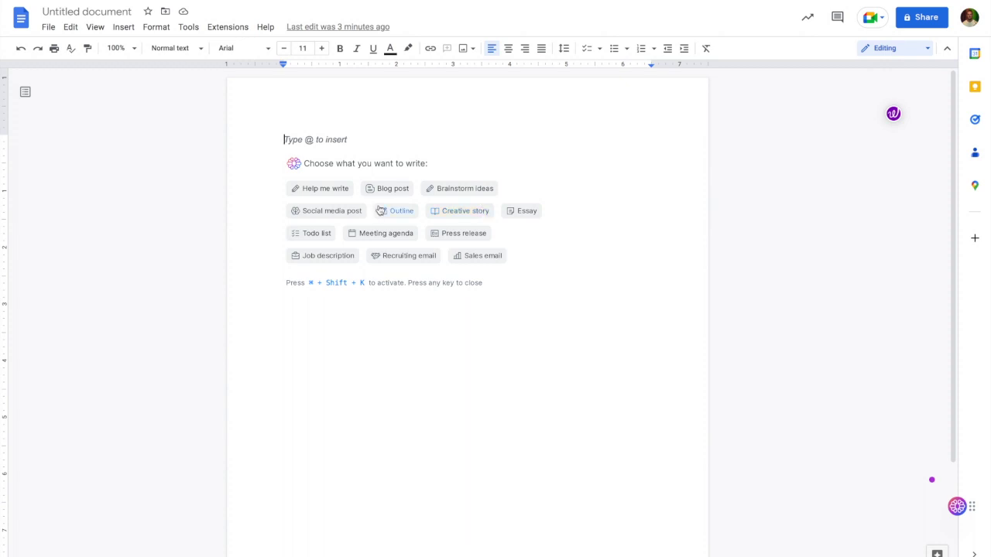
# Step: Have TextCortex's Help me write generate an article on cycling's benefits, then add a comma after 'low-impact'
pyautogui.click(328, 196)
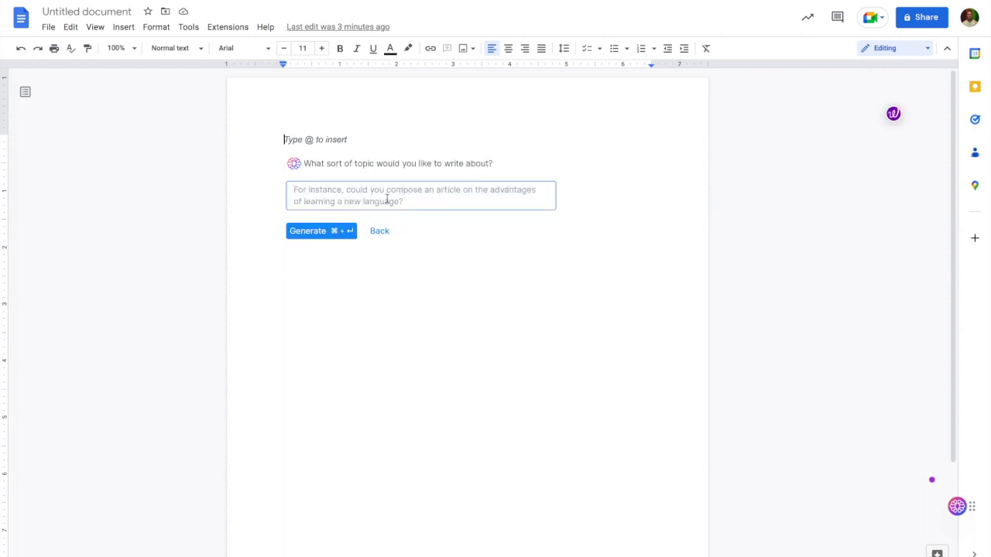
pyautogui.write('Compose')
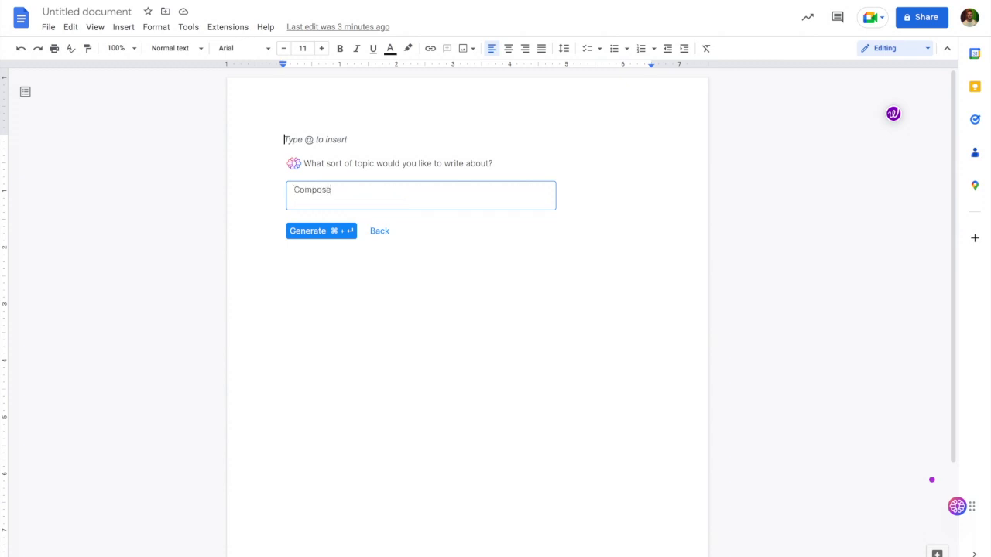
pyautogui.write(' an article about the benefits odf')
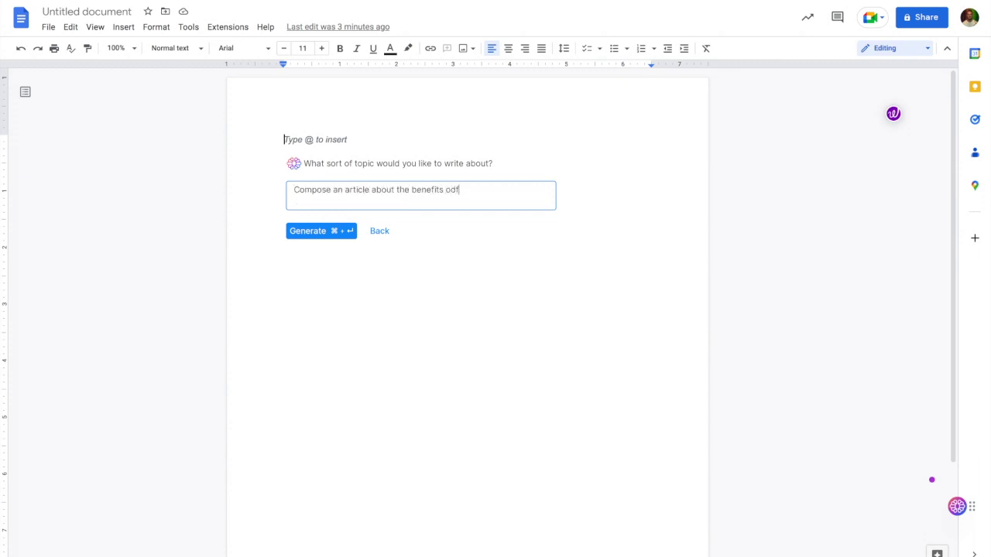
pyautogui.press('BackSpace')
pyautogui.press('BackSpace')
pyautogui.write('f cycling to wor')
pyautogui.press('BackSpace')
pyautogui.write('orkout')
pyautogui.click(338, 232)
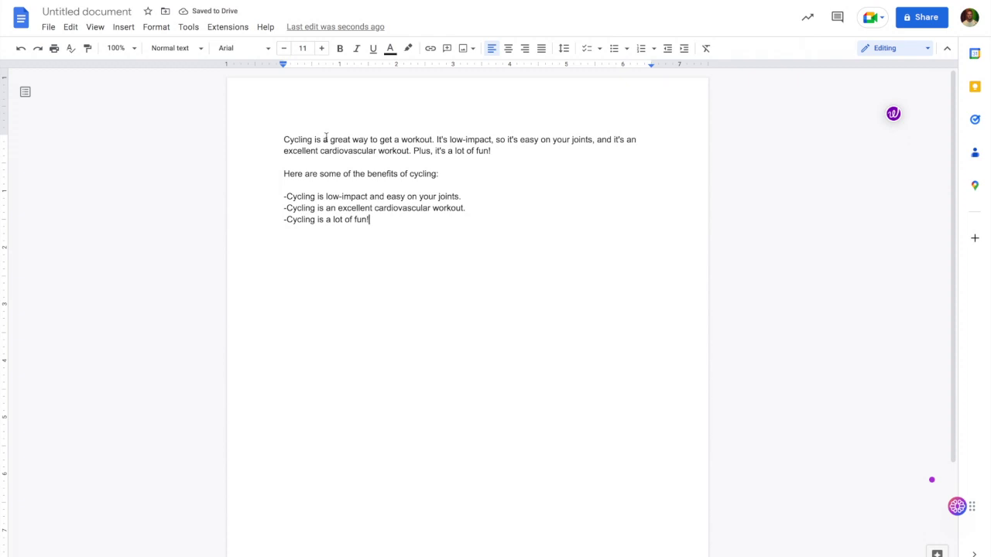
pyautogui.click(493, 139)
pyautogui.write(',')
# Step: Paste the Wordtune sample paragraph and two more promotional paragraphs below the list, then select the first cycling paragraph
pyautogui.write('Powered by our advanced AI technology that has a deep understanding of context and semantics, Wordtune goes far beyond the grammar and writing assistants you already know, offering completely new capabilities.')
pyautogui.tripleClick(378, 275)
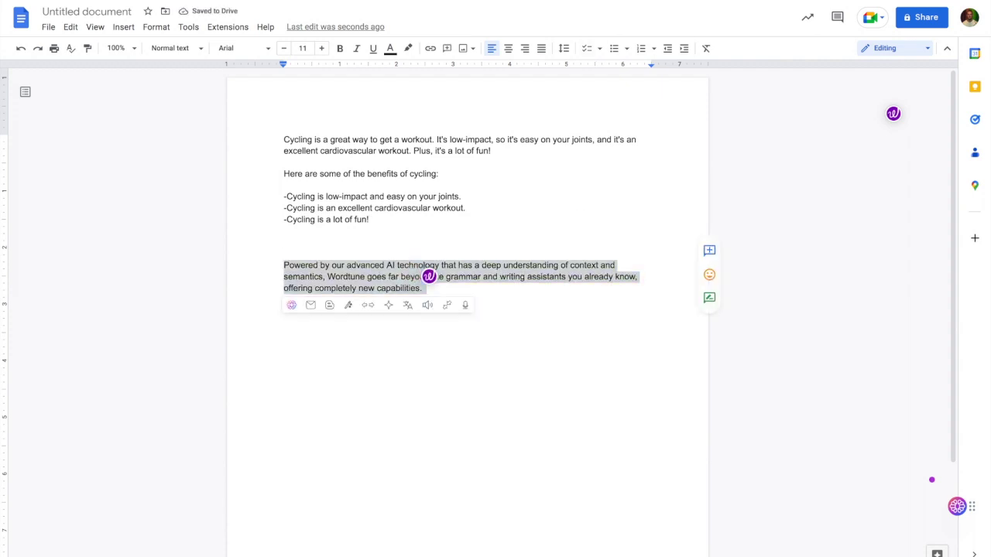
pyautogui.click(503, 363)
pyautogui.write('Our AI algorithms, trained with billions of lines of text, help marketers,  e-commerce entrepreneurs and copywriters do more with their content every day.')
pyautogui.write("I've been using this for a short time, but already it's made writing emails faster. I don't have to spend forever thinking of the best way to say something. I can drop my ideas and TextCortex helps me clean them up and simplify quickly. Game changer!")
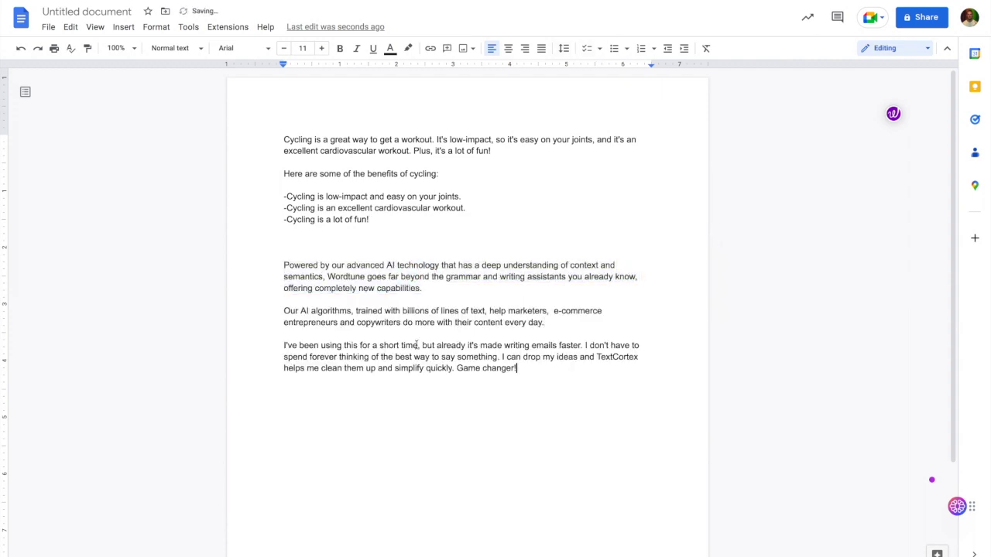
pyautogui.click(393, 237)
pyautogui.tripleClick(331, 142)
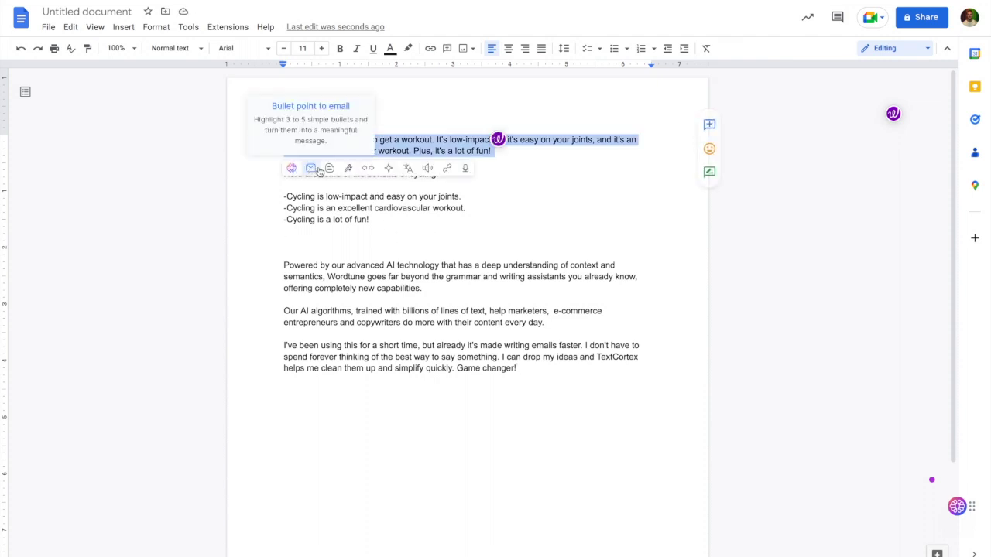
pyautogui.moveTo(466, 175)
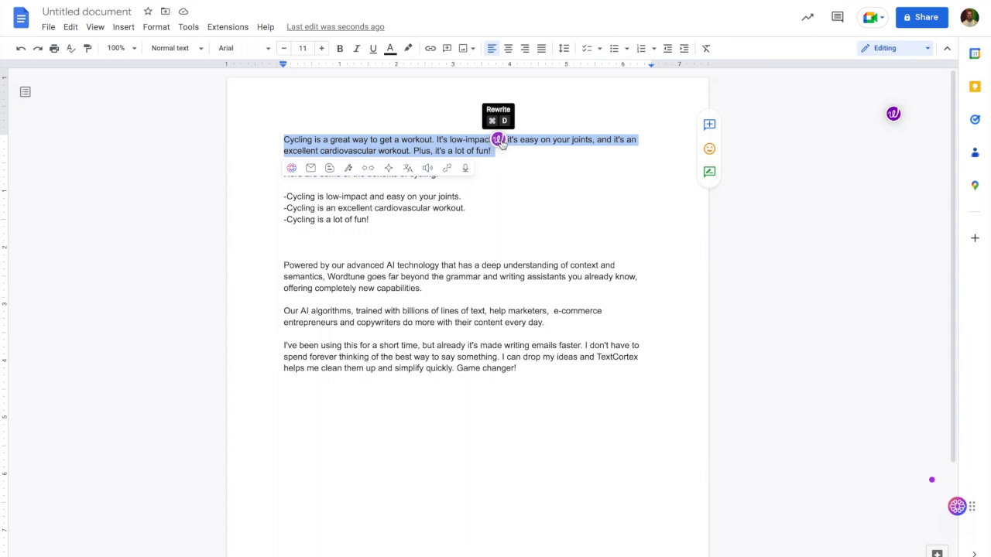
# Step: Show Wordtune's paragraph rewrite suggestions for the first cycling paragraph and browse them
pyautogui.click(498, 140)
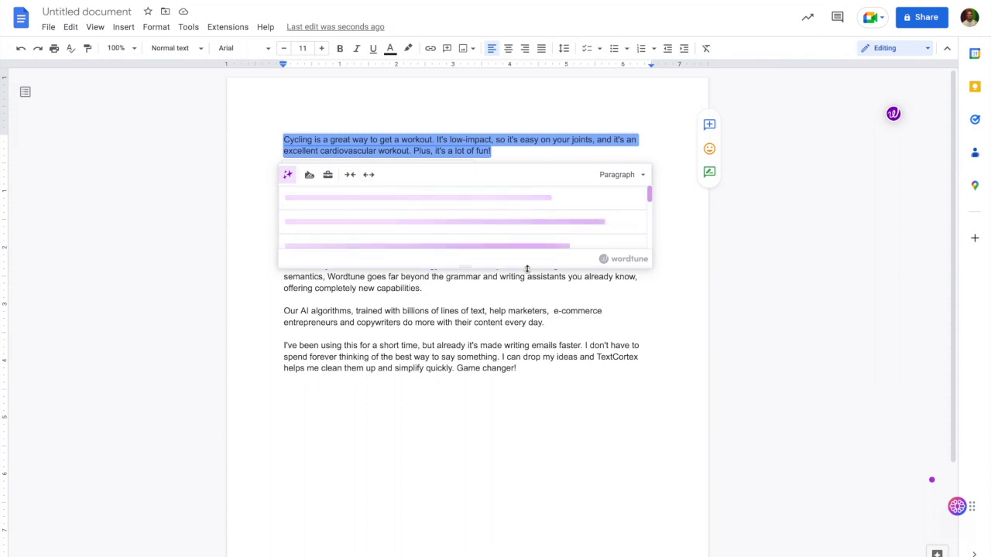
pyautogui.moveTo(462, 268); pyautogui.dragTo(460, 411)
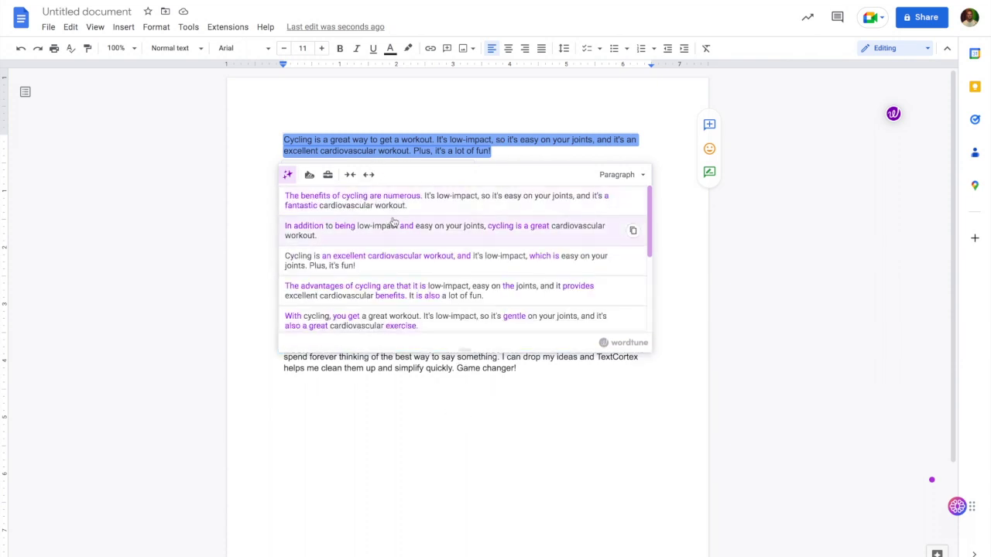
pyautogui.scroll(-5, 394, 223)
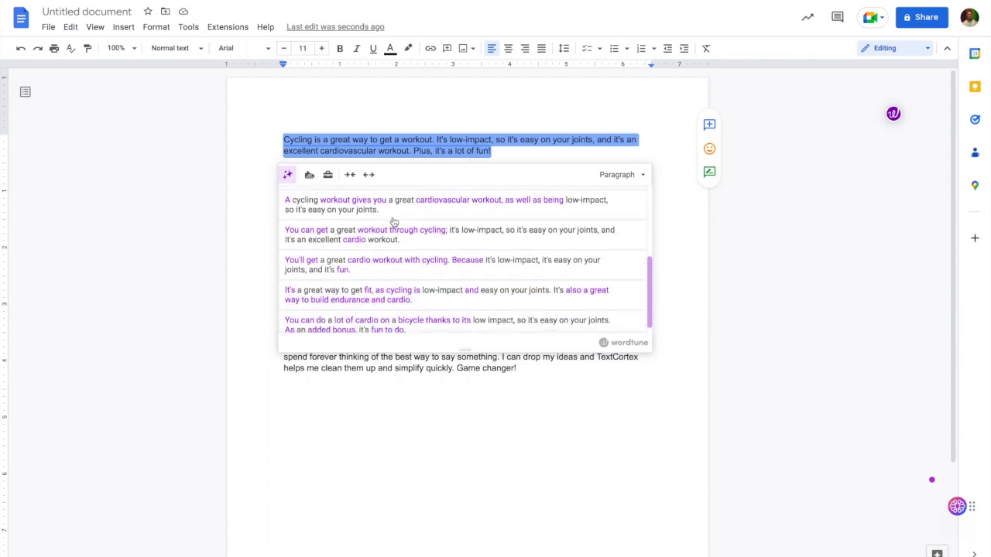
pyautogui.scroll(-1, 443, 321)
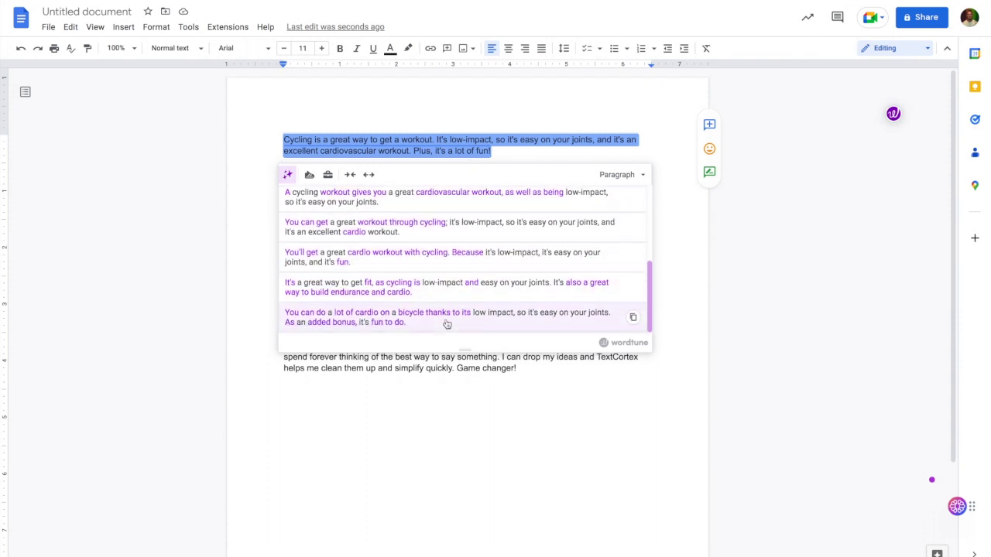
pyautogui.scroll(5, 473, 239)
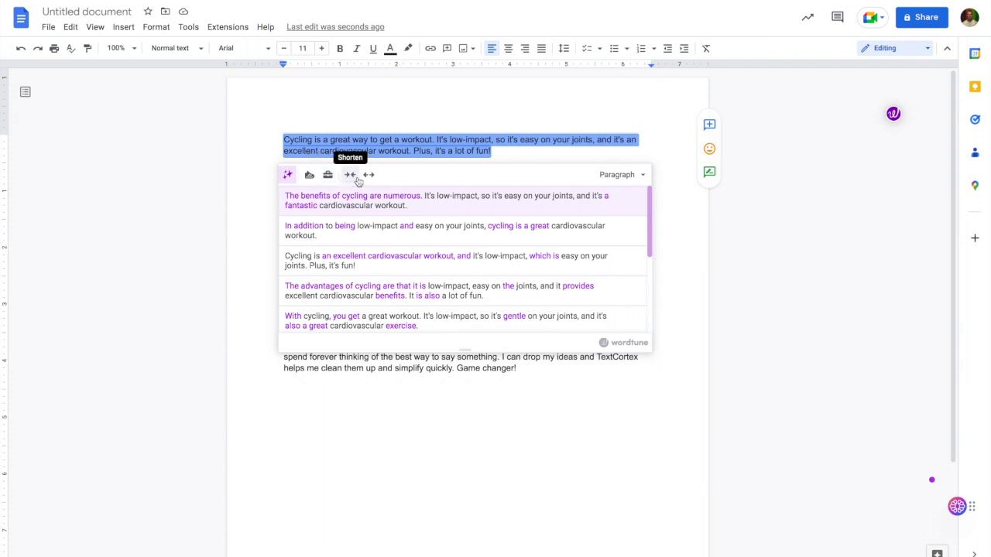
# Step: Switch Wordtune to Sentence mode and replace sentence 3/3 with 'It's also a lot of fun!'
pyautogui.click(635, 177)
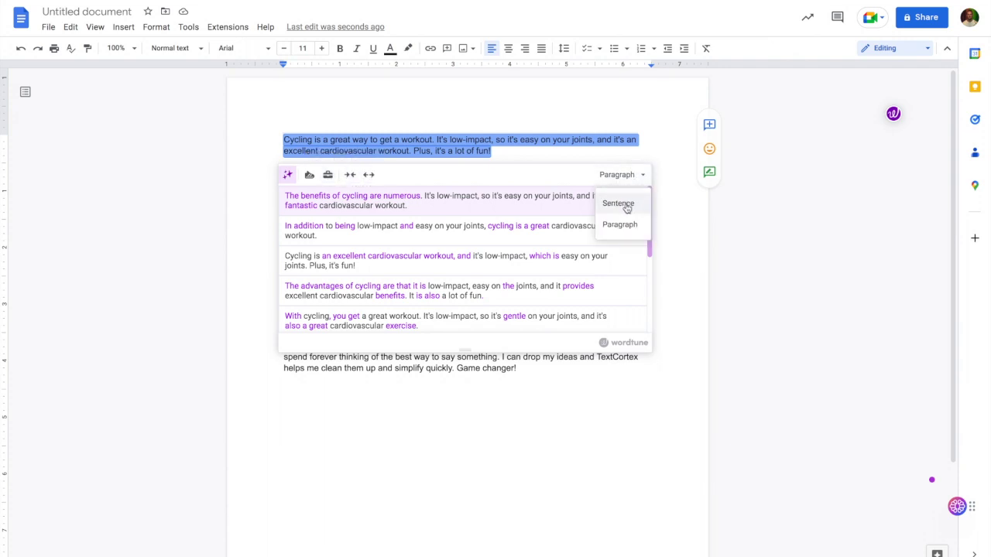
pyautogui.click(621, 206)
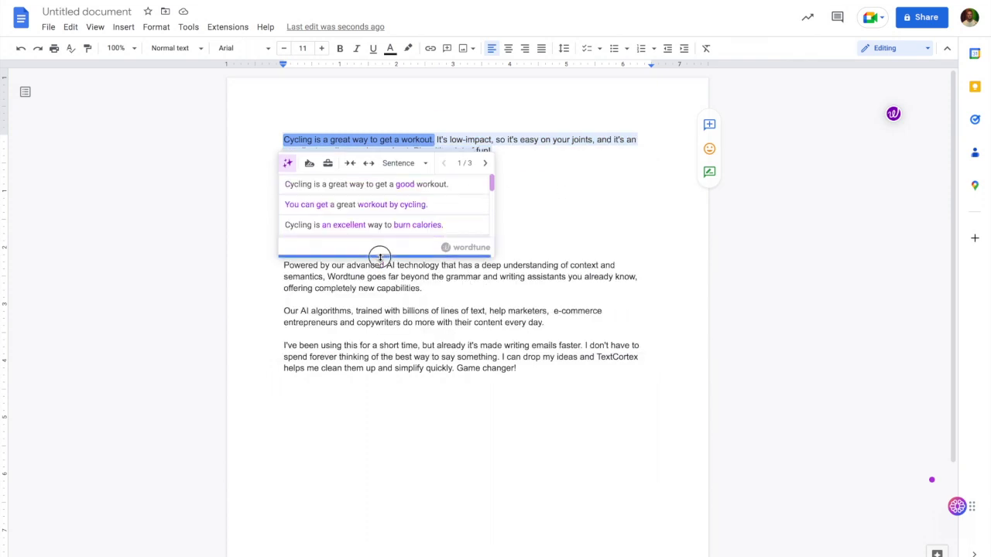
pyautogui.click(485, 163)
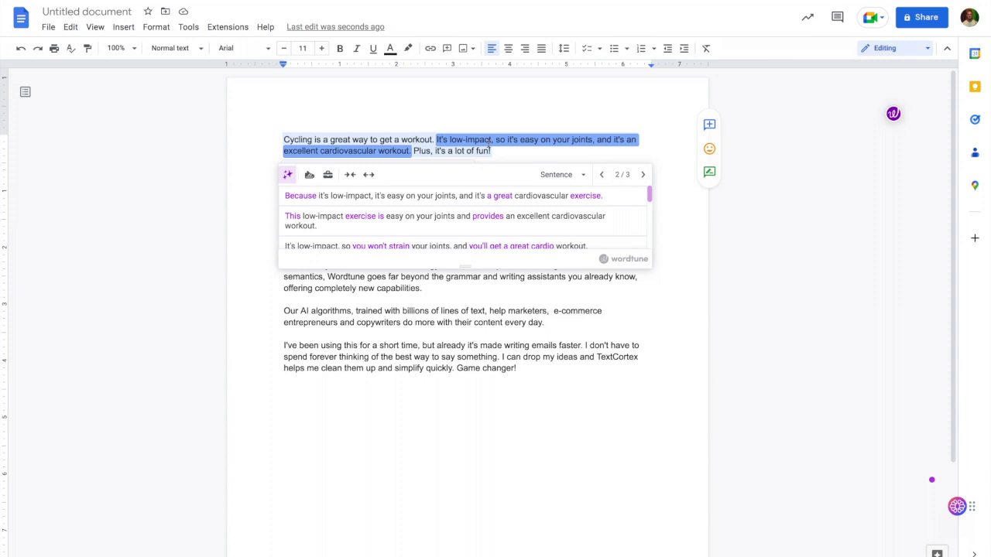
pyautogui.click(640, 175)
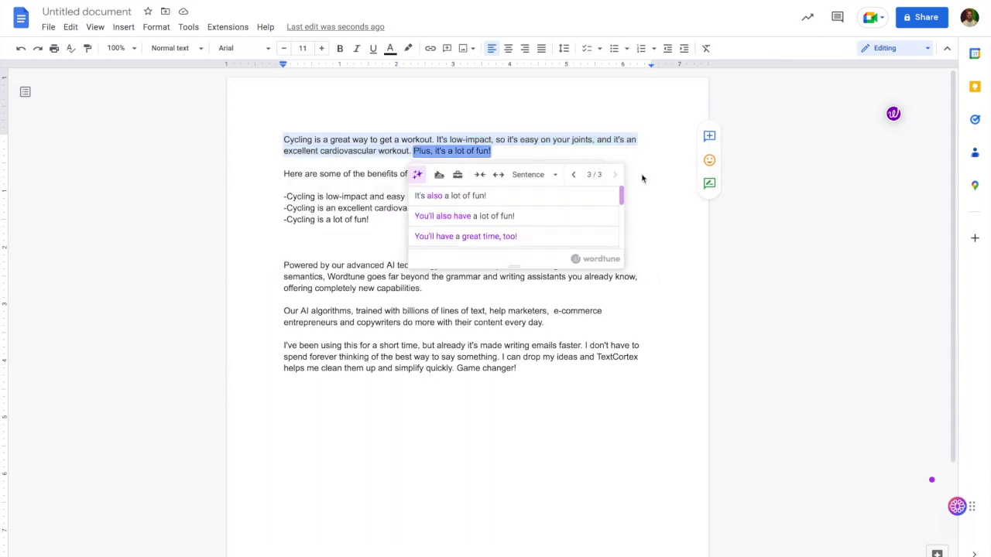
pyautogui.click(513, 266)
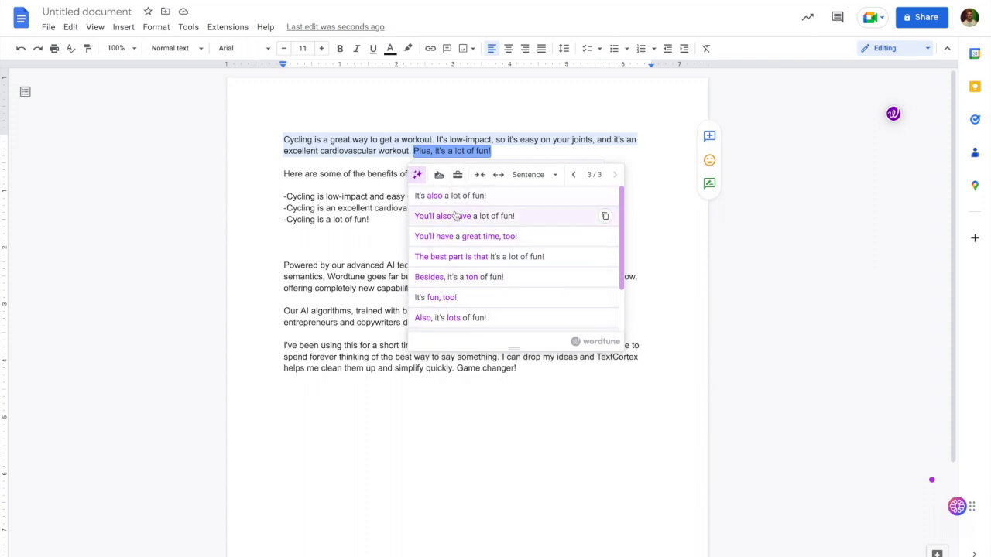
pyautogui.click(446, 197)
pyautogui.moveTo(492, 150); pyautogui.dragTo(412, 150)
pyautogui.tripleClick(333, 150)
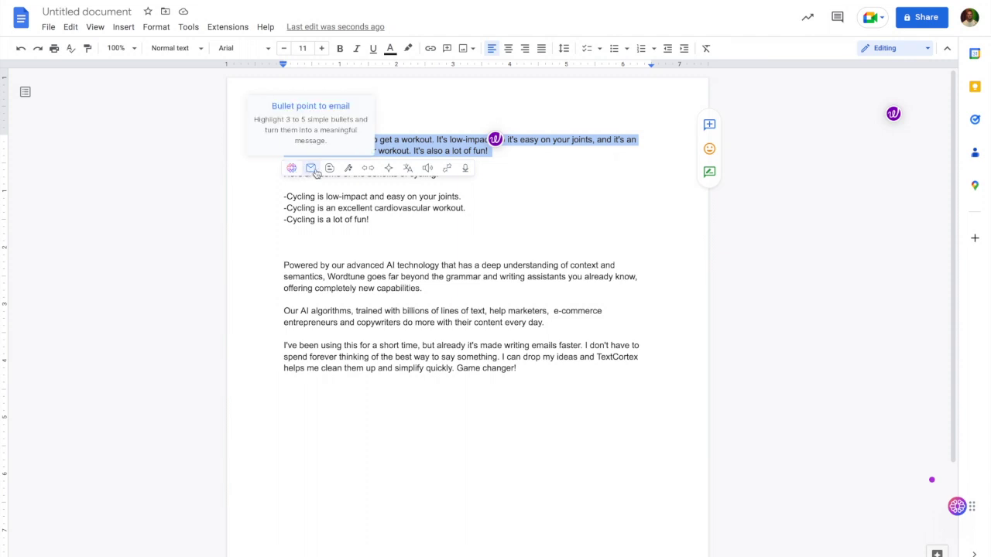
# Step: Preview TextCortex's email version of the opening paragraph and load more of it
pyautogui.click(313, 169)
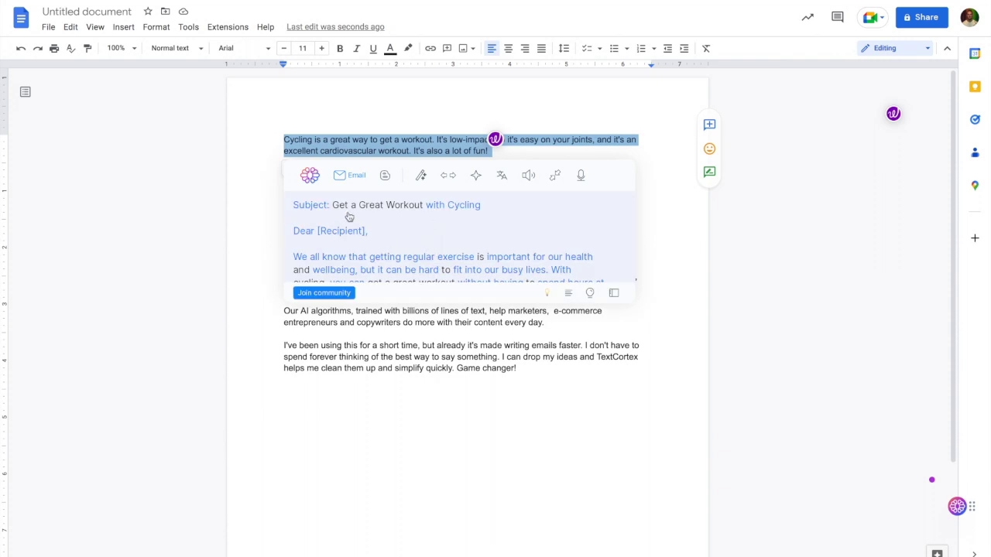
pyautogui.scroll(-3, 465, 272)
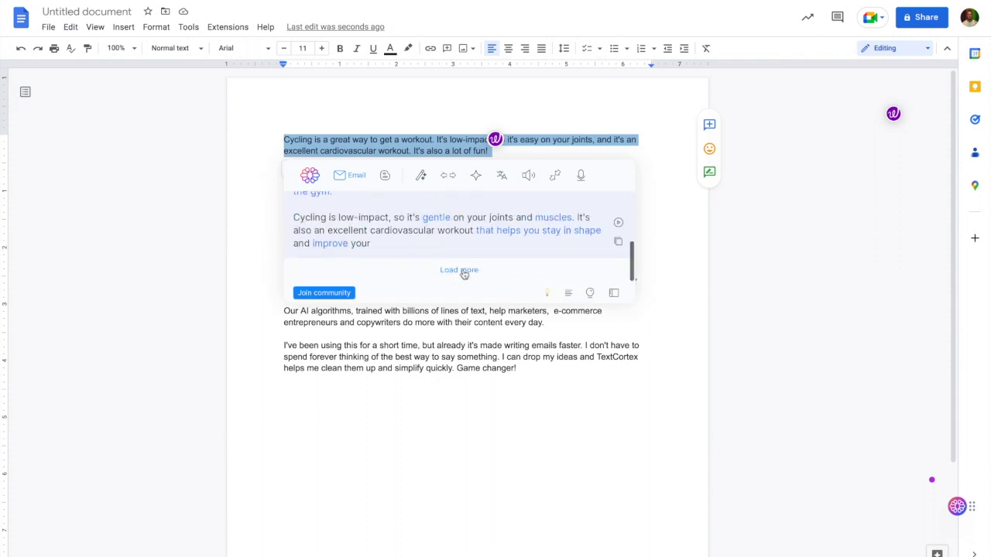
pyautogui.scroll(1, 435, 239)
pyautogui.scroll(-3, 436, 238)
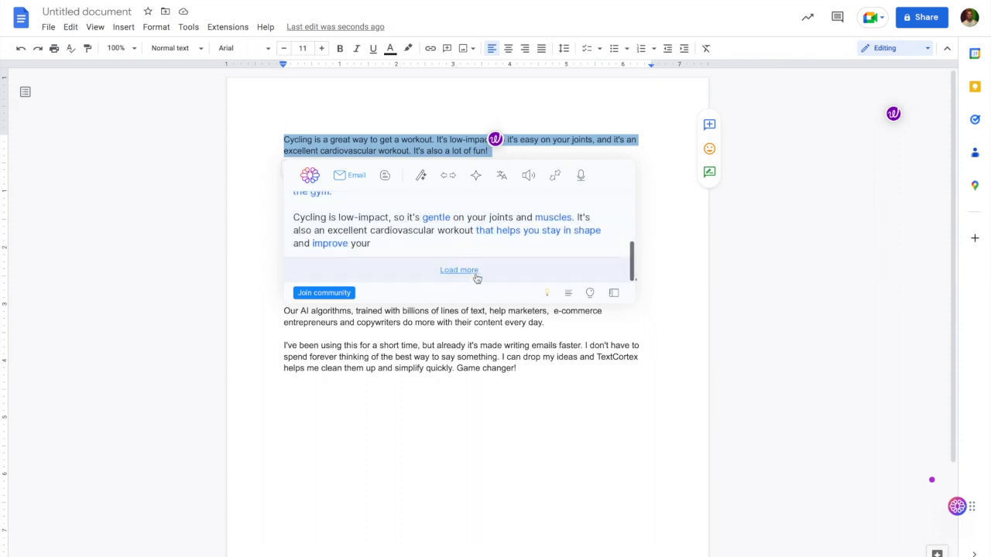
pyautogui.click(474, 275)
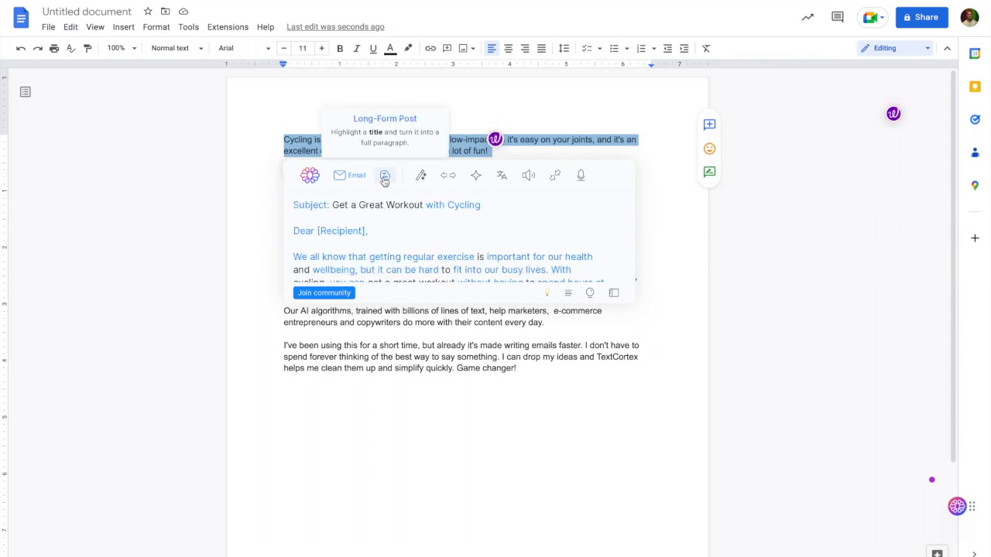
# Step: Insert TextCortex's long-form continuation about getting started with cycling into the intro
pyautogui.click(384, 177)
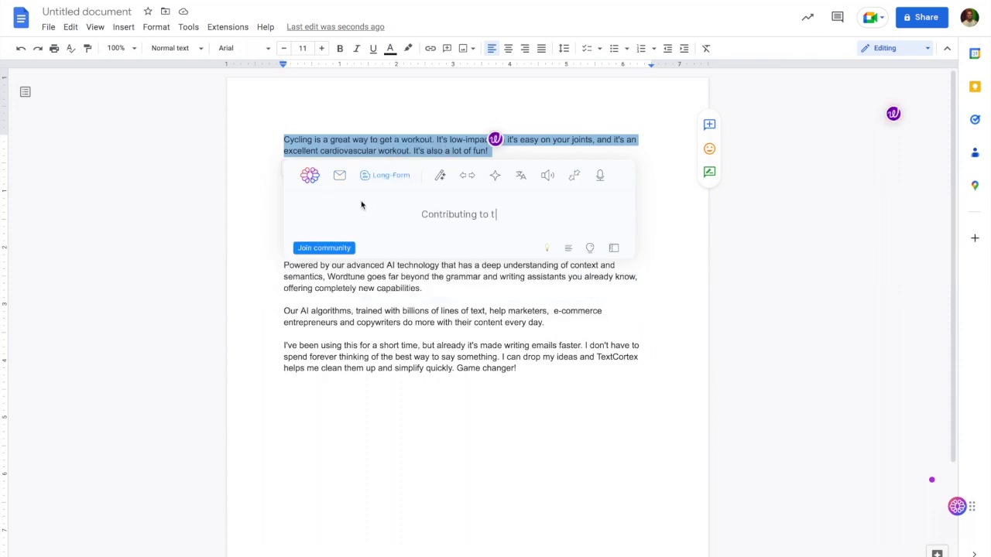
pyautogui.scroll(-2, 436, 243)
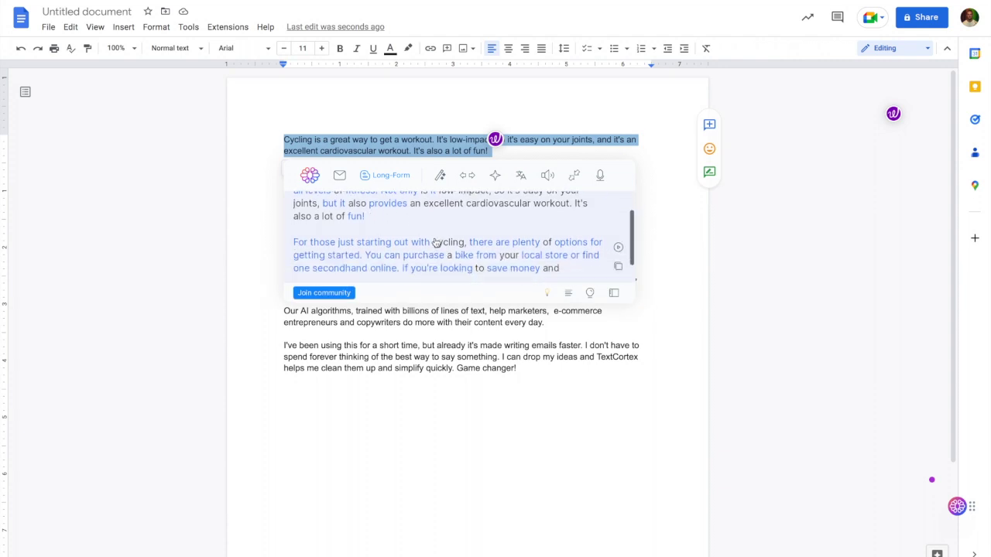
pyautogui.scroll(2, 436, 243)
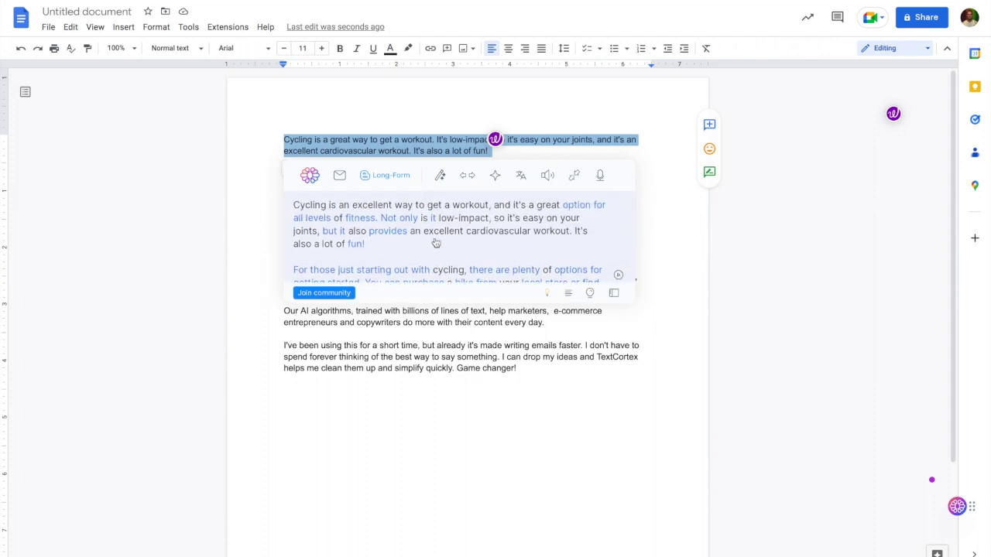
pyautogui.scroll(-3, 413, 256)
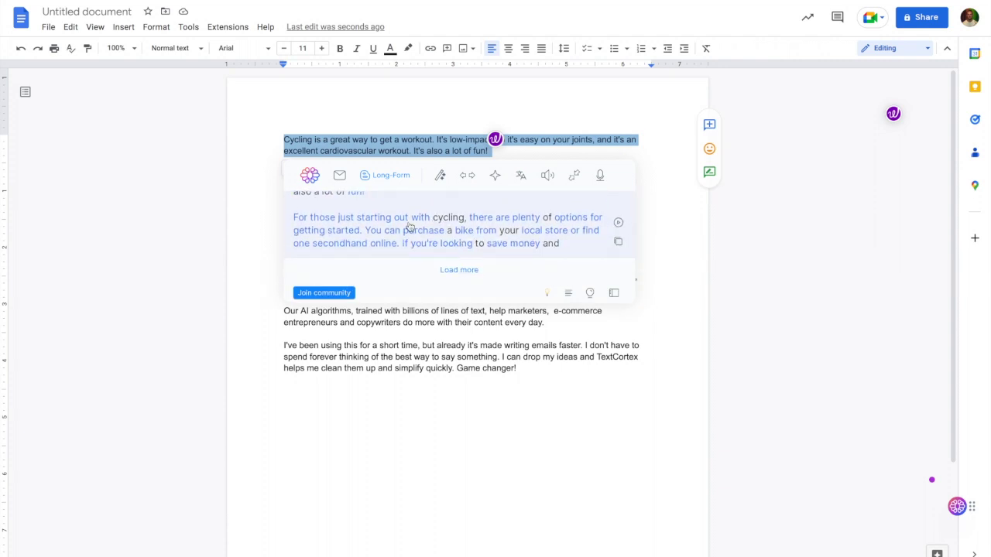
pyautogui.click(410, 225)
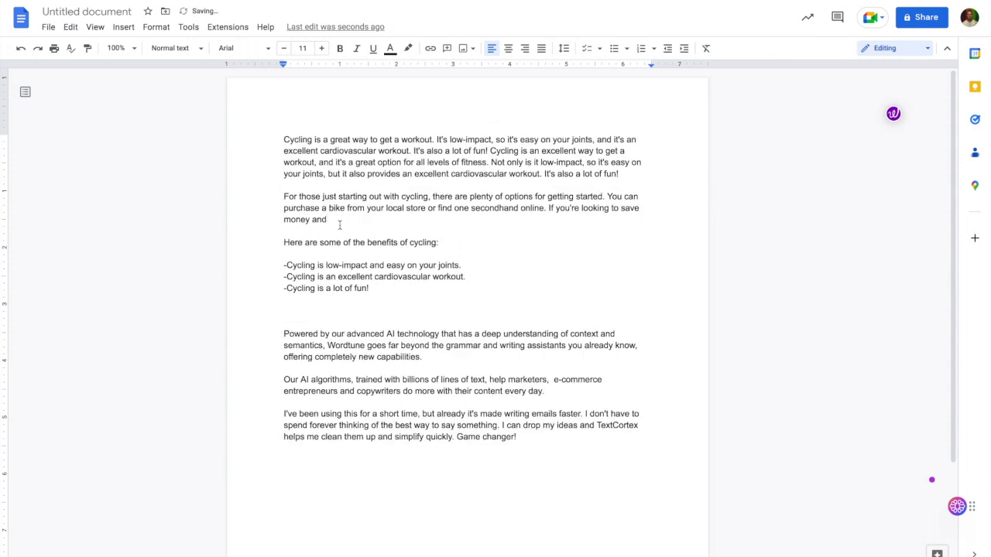
pyautogui.moveTo(339, 225); pyautogui.dragTo(284, 139)
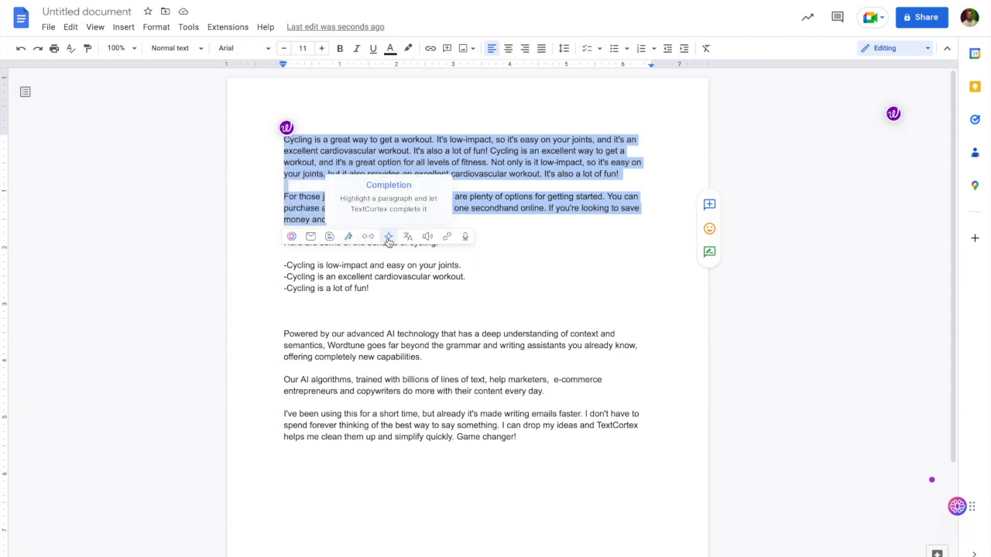
# Step: Browse Wordtune's rewrite suggestions for the first sentence in an enlarged panel, then dismiss them
pyautogui.moveTo(407, 236)
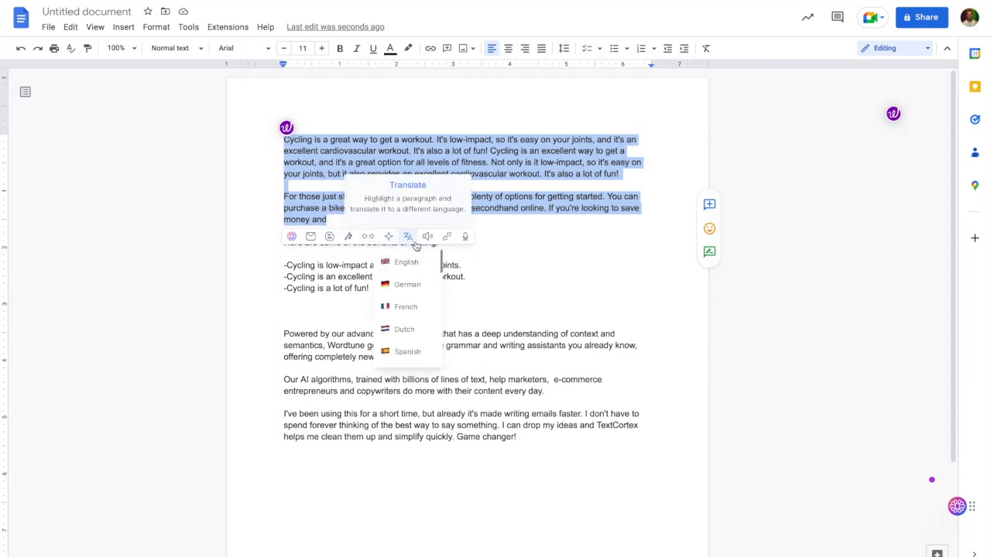
pyautogui.scroll(-5, 410, 287)
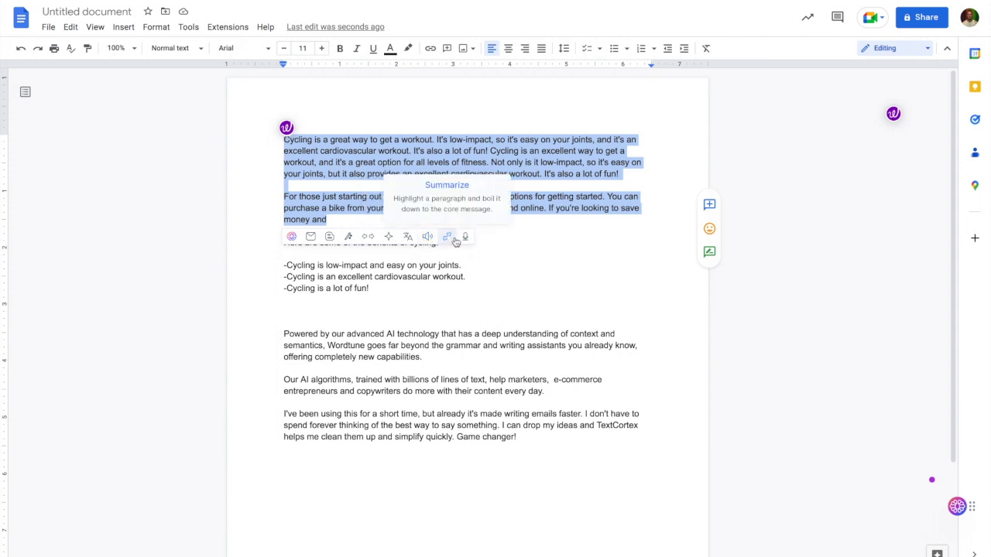
pyautogui.moveTo(465, 237)
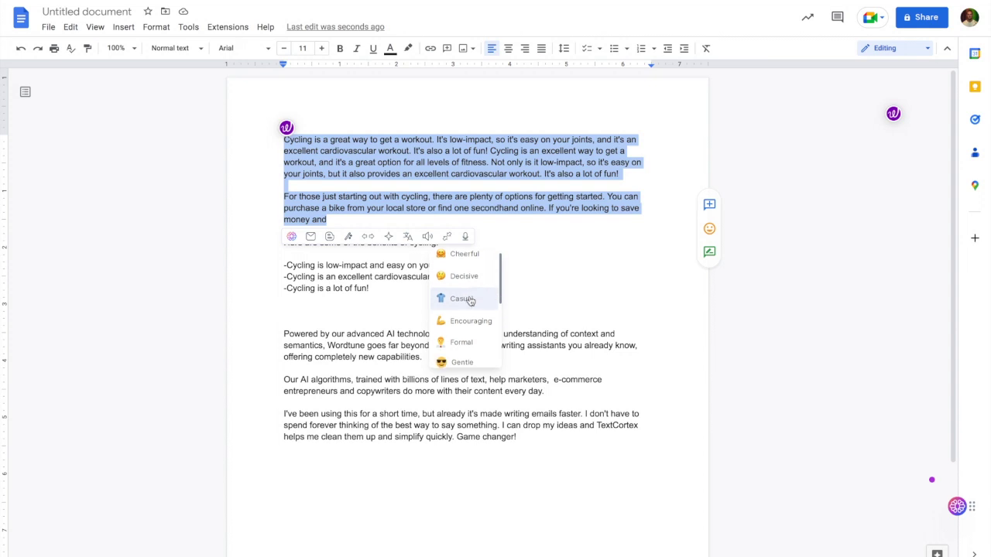
pyautogui.scroll(-5, 470, 301)
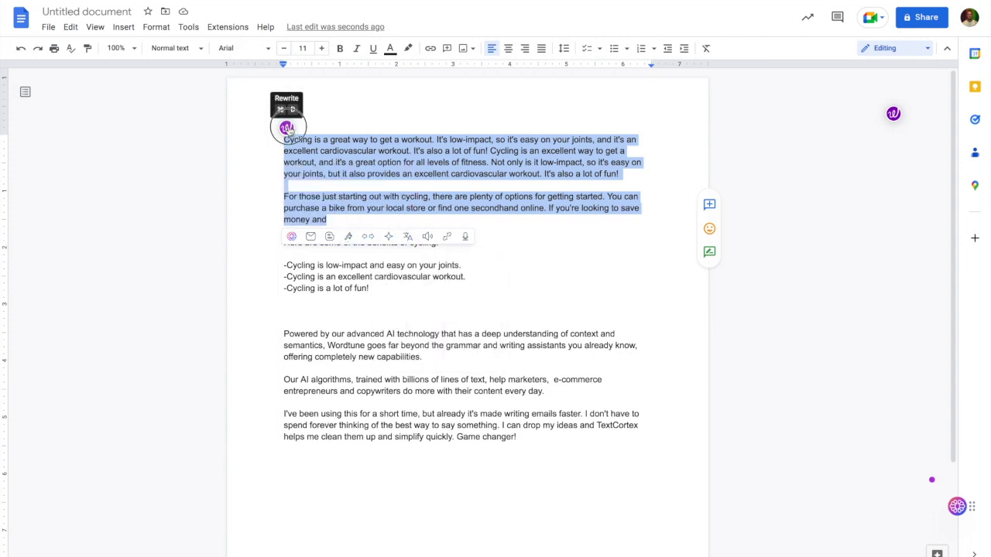
pyautogui.click(287, 128)
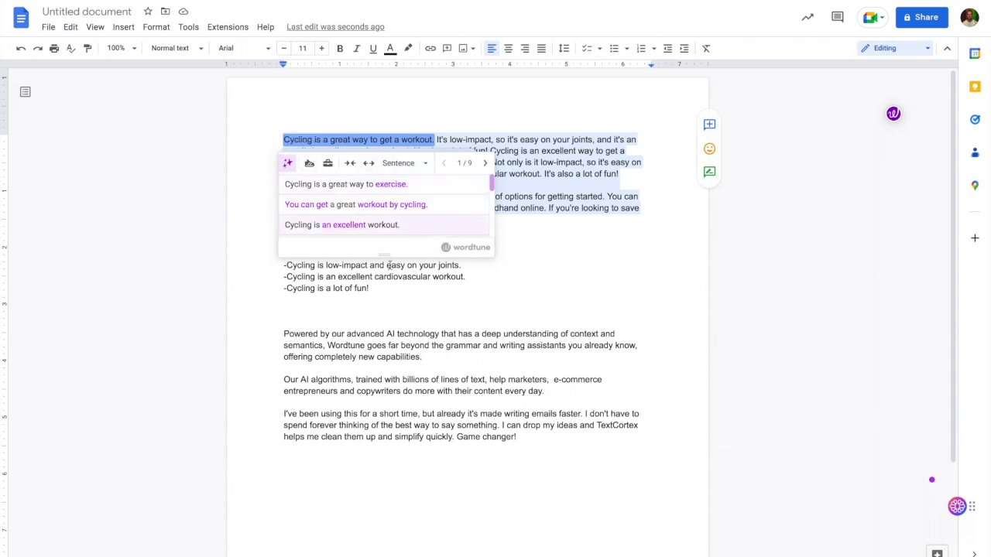
pyautogui.moveTo(381, 256); pyautogui.dragTo(376, 358)
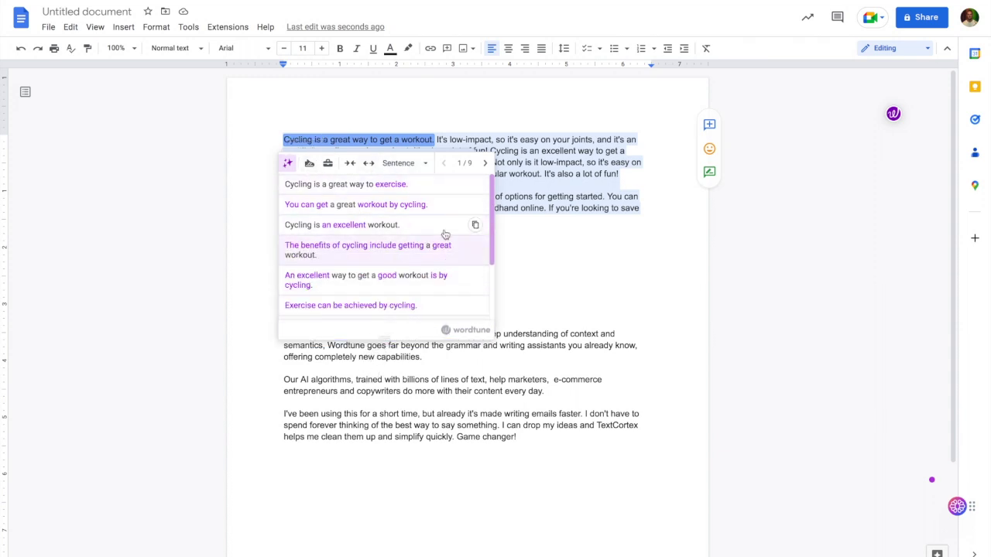
pyautogui.click(499, 212)
# Step: Generate TextCortex rewrites of both cycling paragraphs, load more, and briefly play one aloud
pyautogui.moveTo(283, 139); pyautogui.dragTo(327, 220)
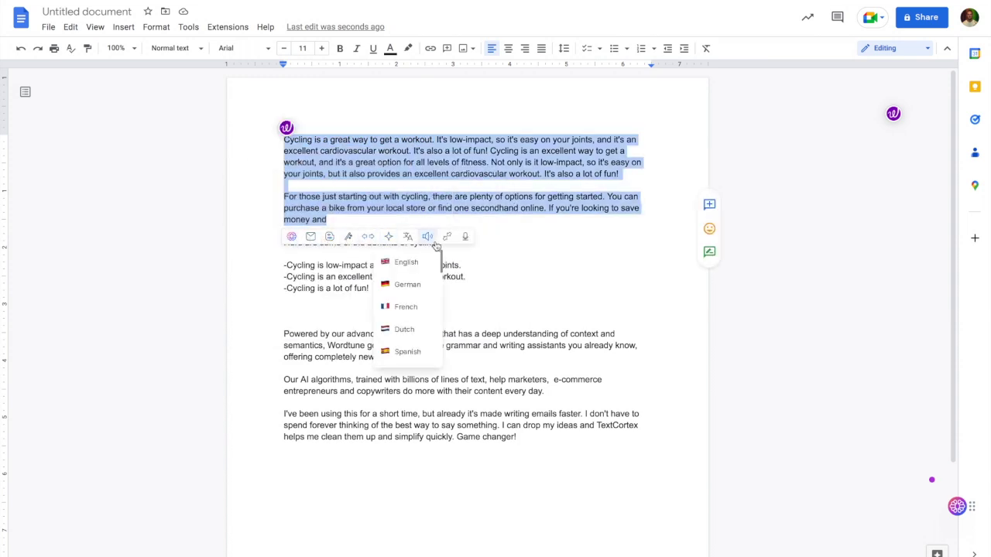
pyautogui.click(329, 237)
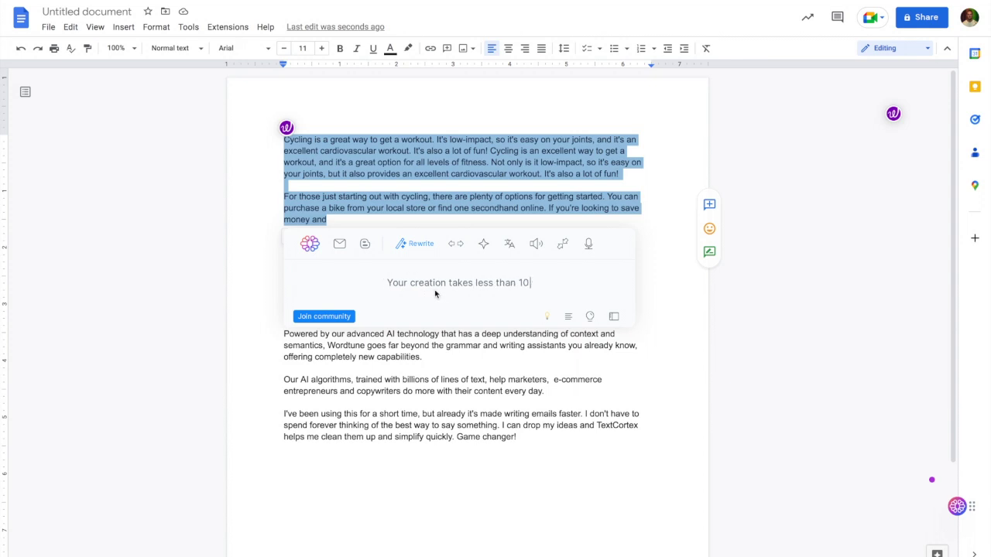
pyautogui.scroll(-2, 442, 288)
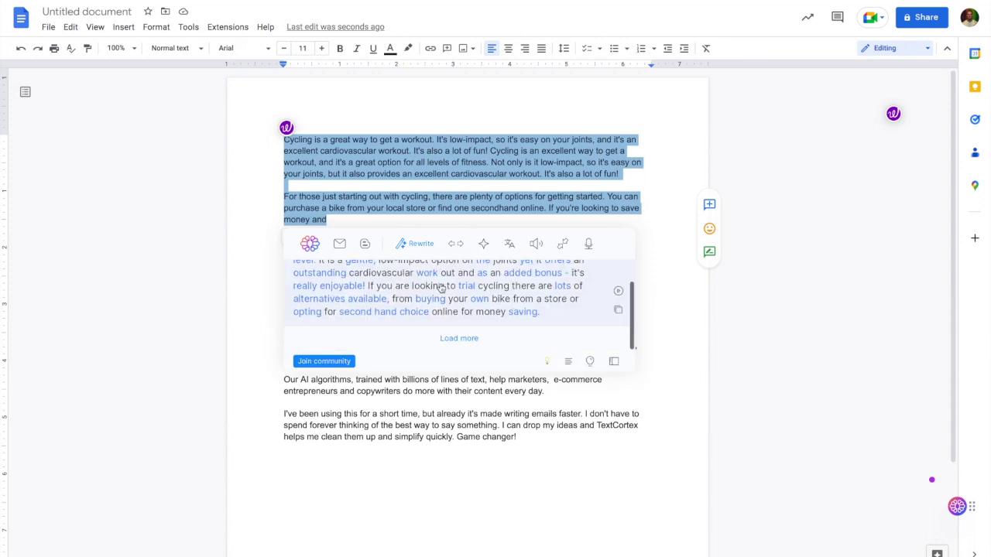
pyautogui.click(459, 340)
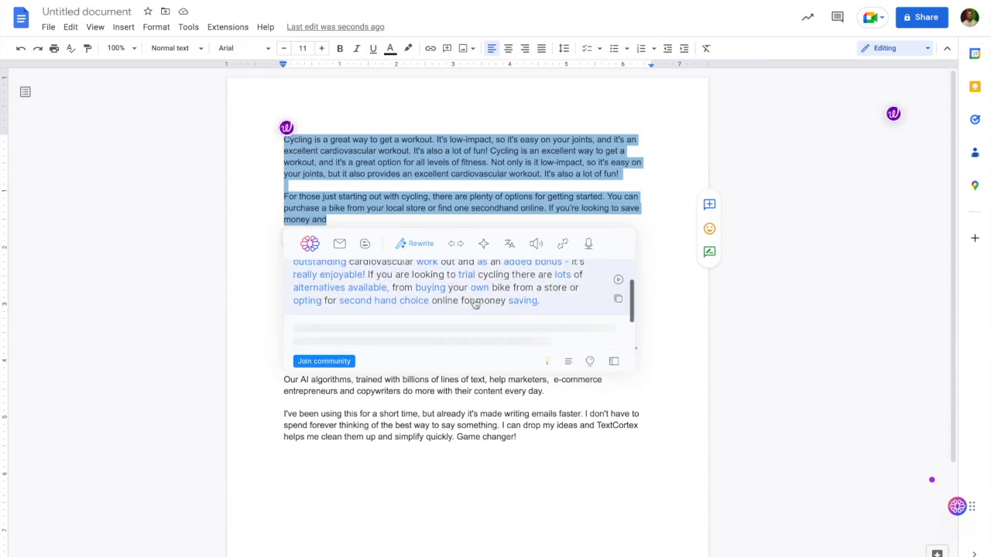
pyautogui.scroll(2, 473, 302)
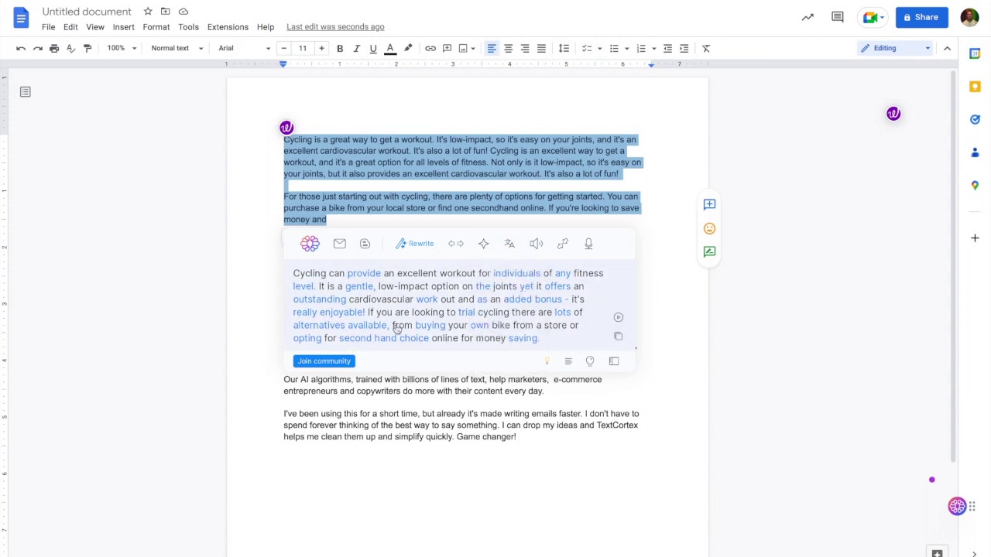
pyautogui.scroll(-3, 620, 330)
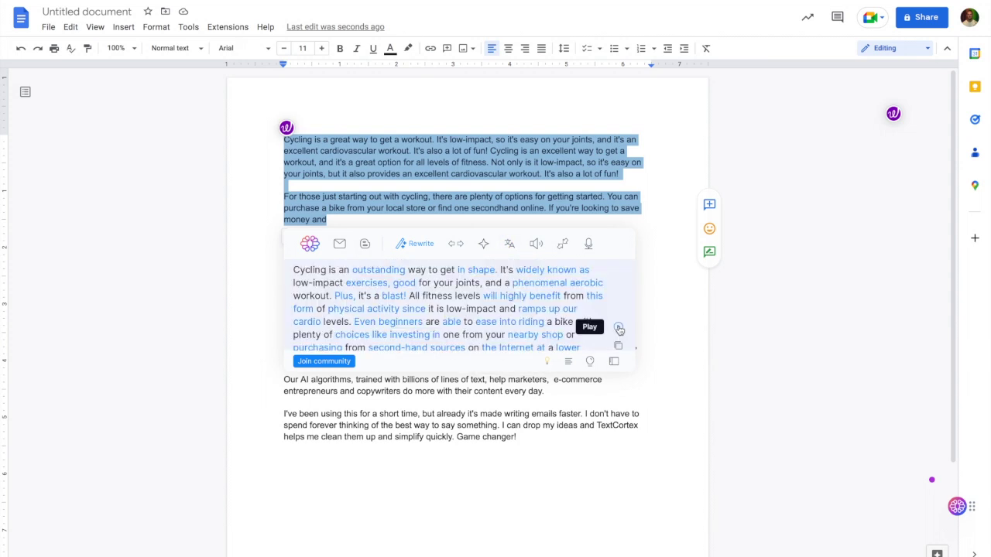
pyautogui.click(619, 330)
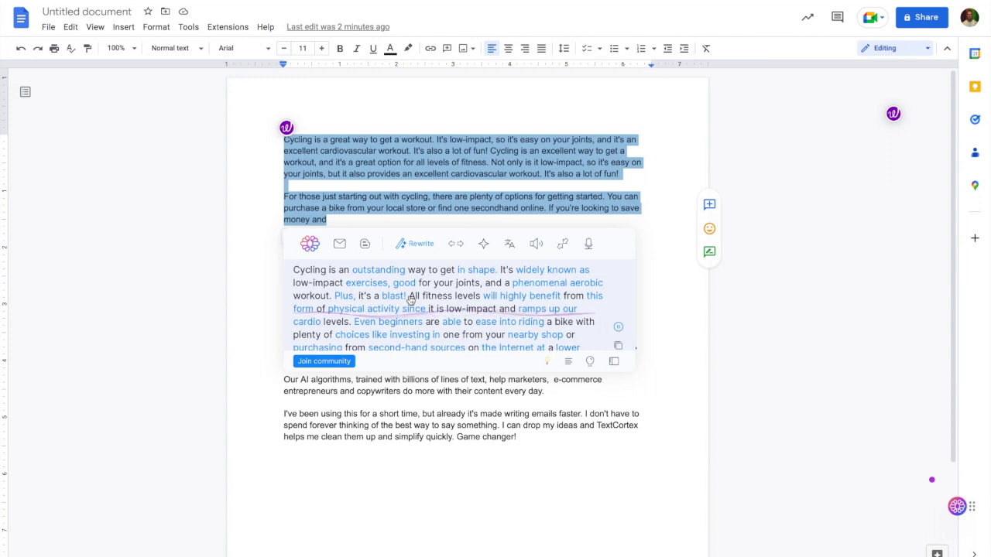
pyautogui.click(618, 327)
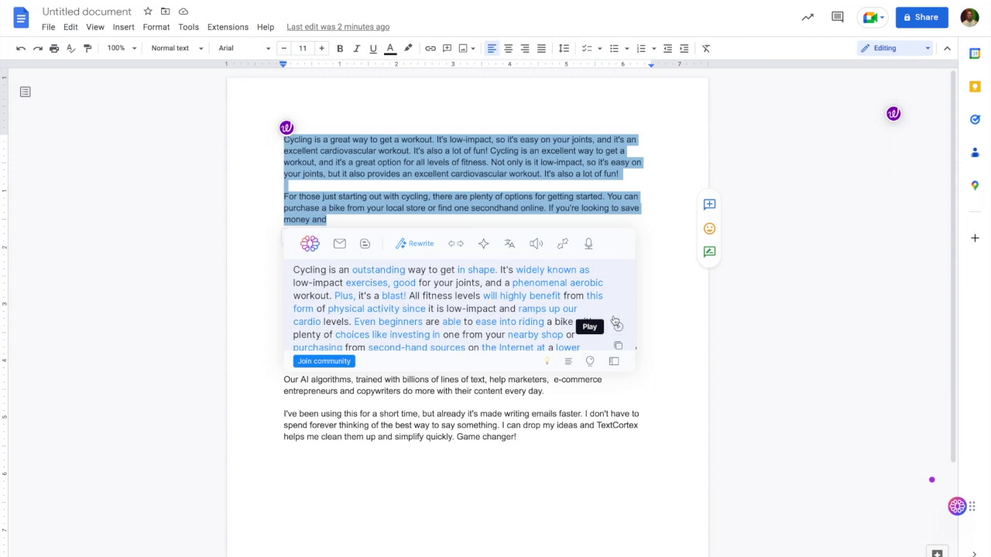
pyautogui.scroll(-1, 571, 284)
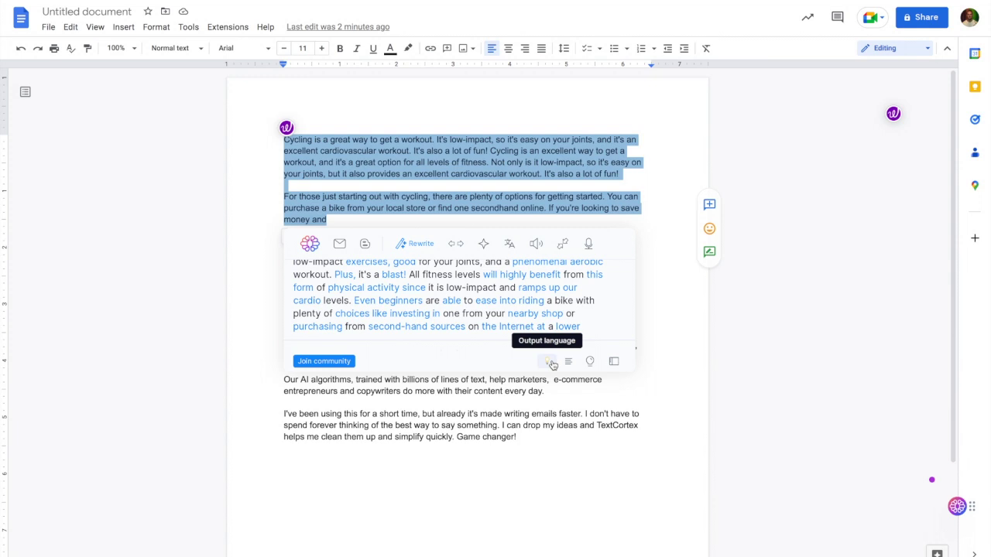
pyautogui.click(550, 362)
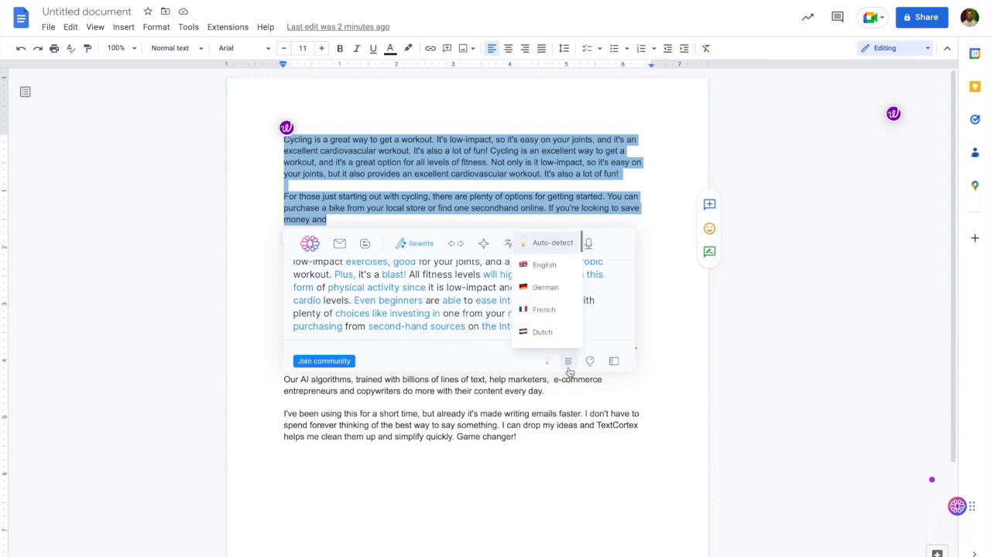
# Step: Request a long 300-word output, then close the Business upgrade offer that appears
pyautogui.click(571, 365)
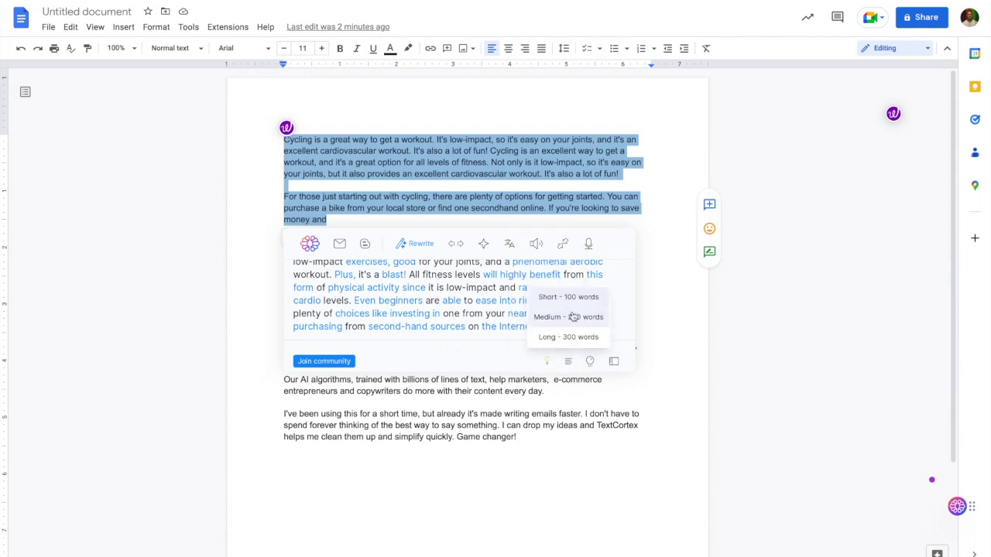
pyautogui.click(571, 340)
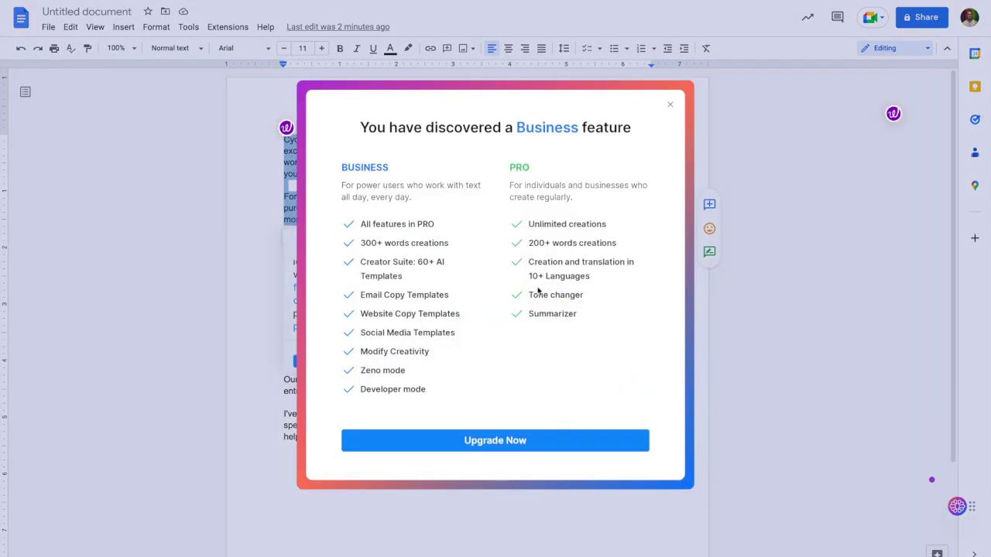
pyautogui.moveTo(342, 185); pyautogui.dragTo(438, 293)
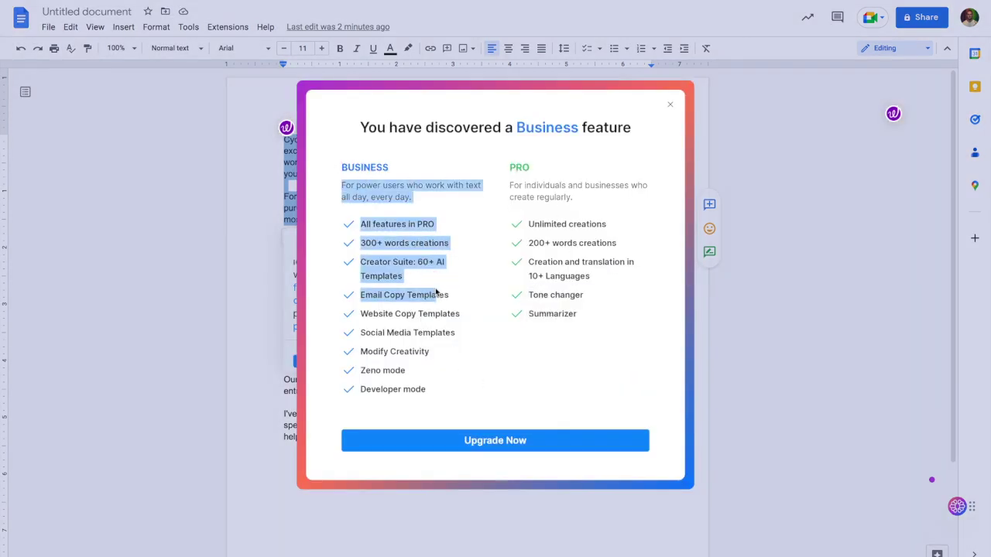
pyautogui.click(388, 193)
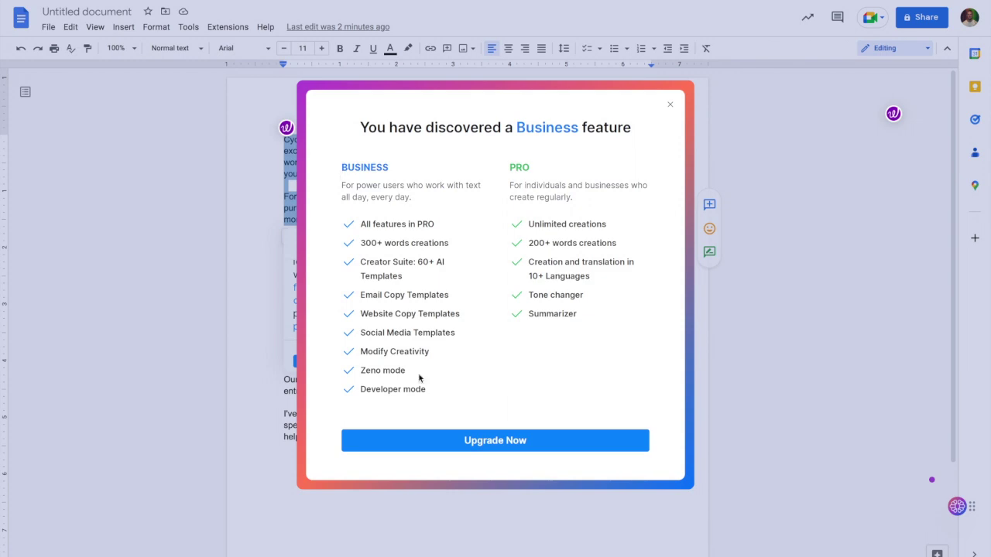
pyautogui.click(669, 104)
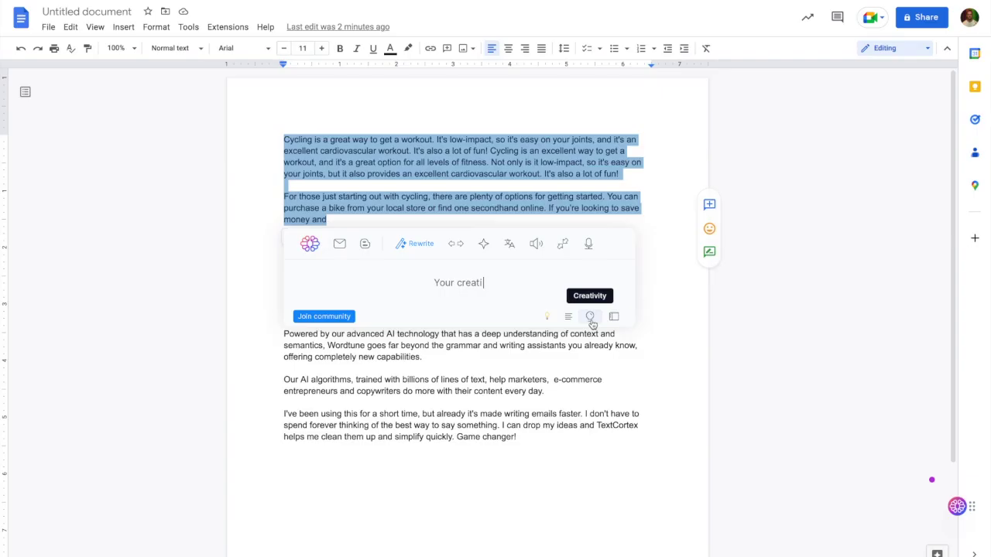
# Step: Regenerate the rewrite at Best creativity and preview the creator suite templates before returning
pyautogui.click(590, 316)
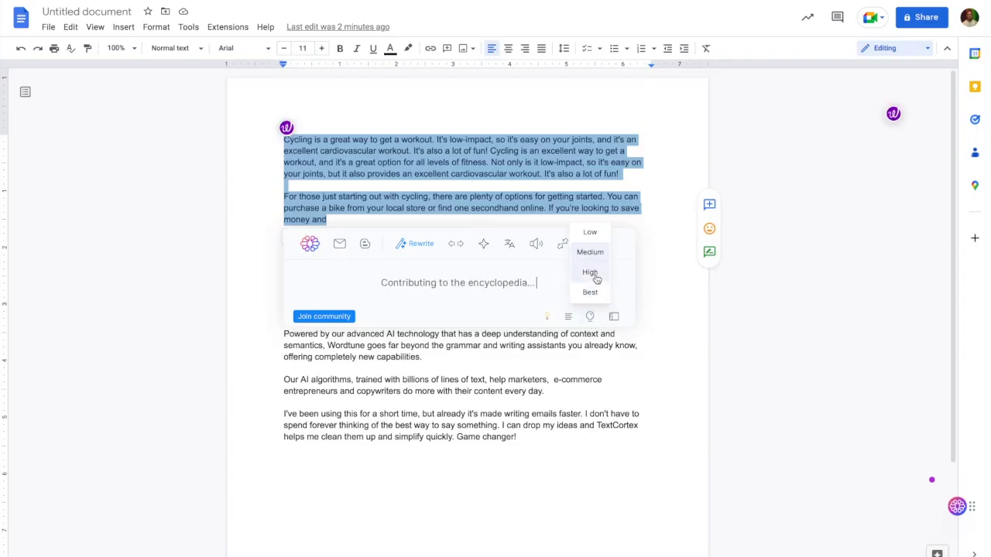
pyautogui.click(591, 293)
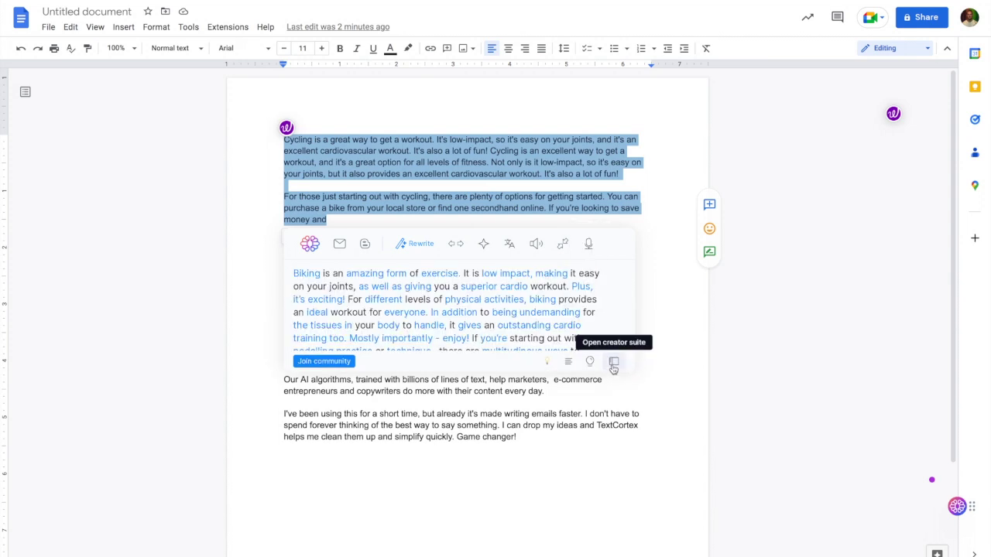
pyautogui.click(614, 364)
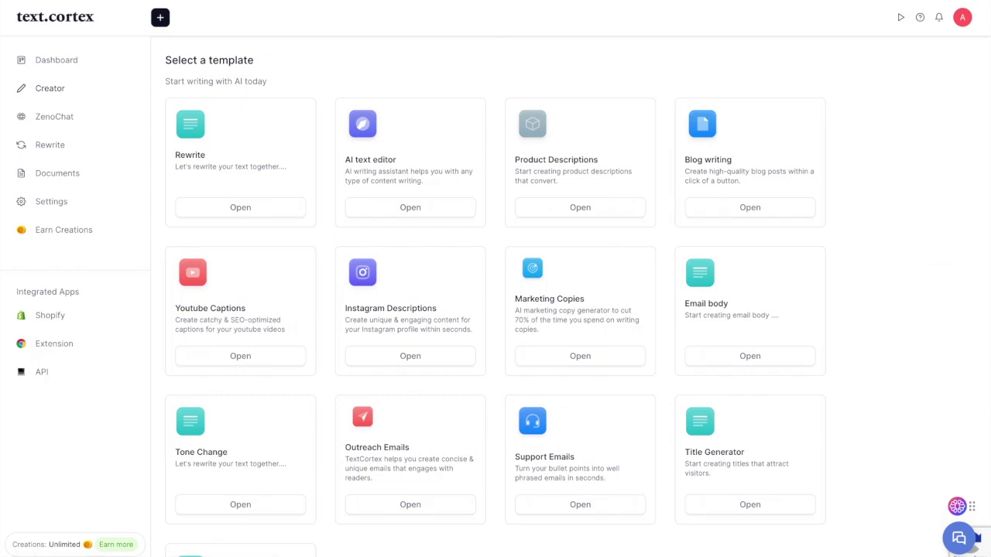
pyautogui.hotkey('ctrl', 'w')
pyautogui.click(391, 250)
pyautogui.scroll(-1, 391, 250)
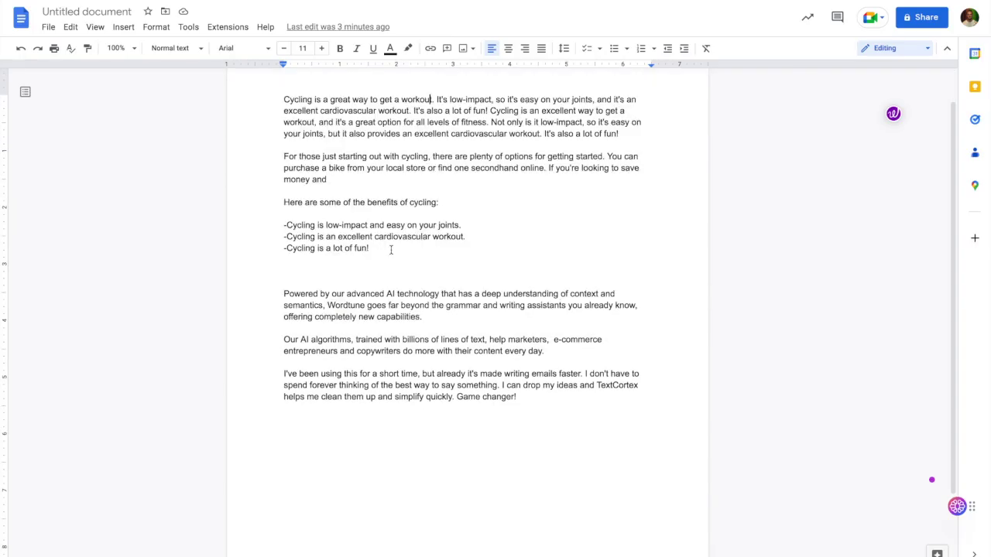
# Step: Get Wordtune's Casual rewrites of the 'Powered by' paragraph and copy the first suggestion
pyautogui.scroll(-1, 345, 307)
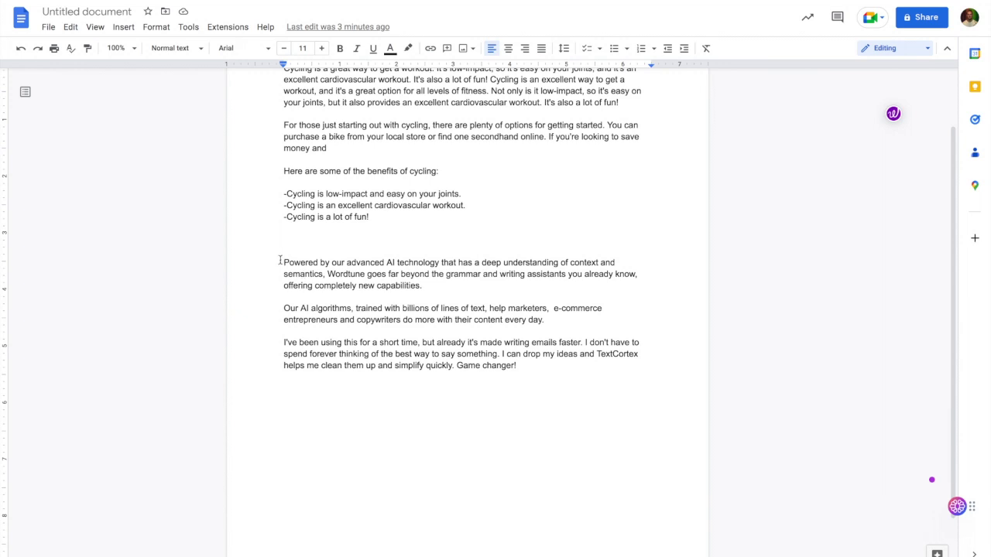
pyautogui.moveTo(279, 260); pyautogui.dragTo(542, 376)
pyautogui.scroll(1, 524, 359)
pyautogui.doubleClick(375, 295)
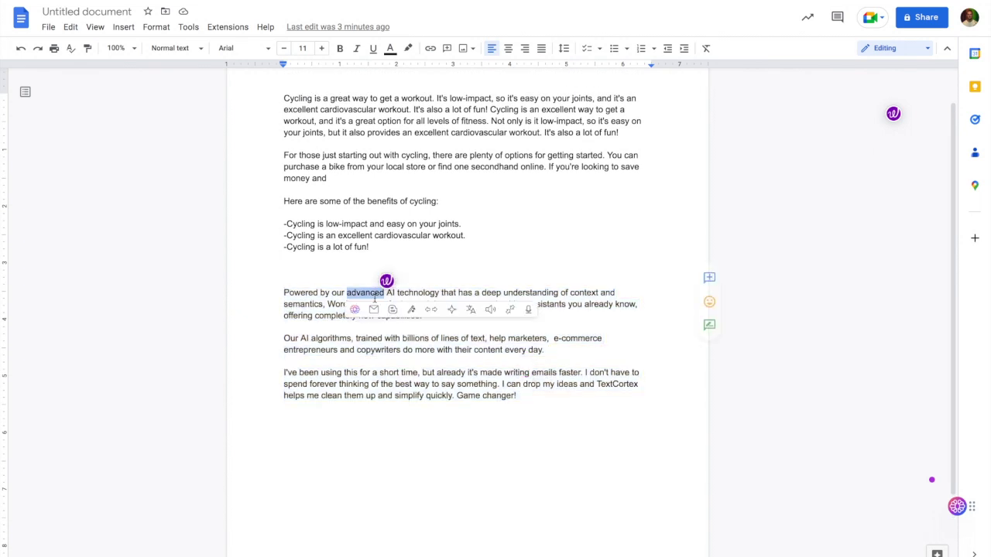
pyautogui.tripleClick(325, 304)
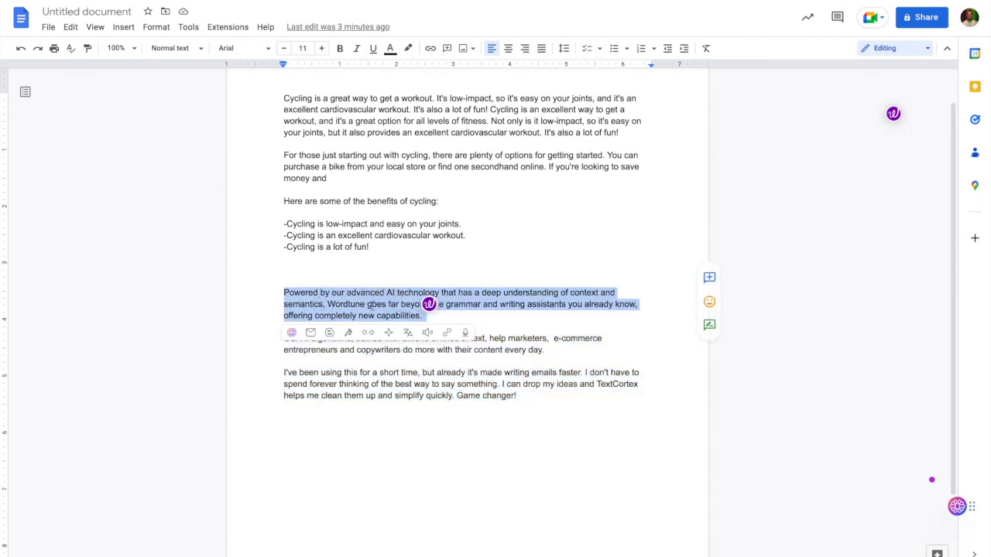
pyautogui.click(430, 304)
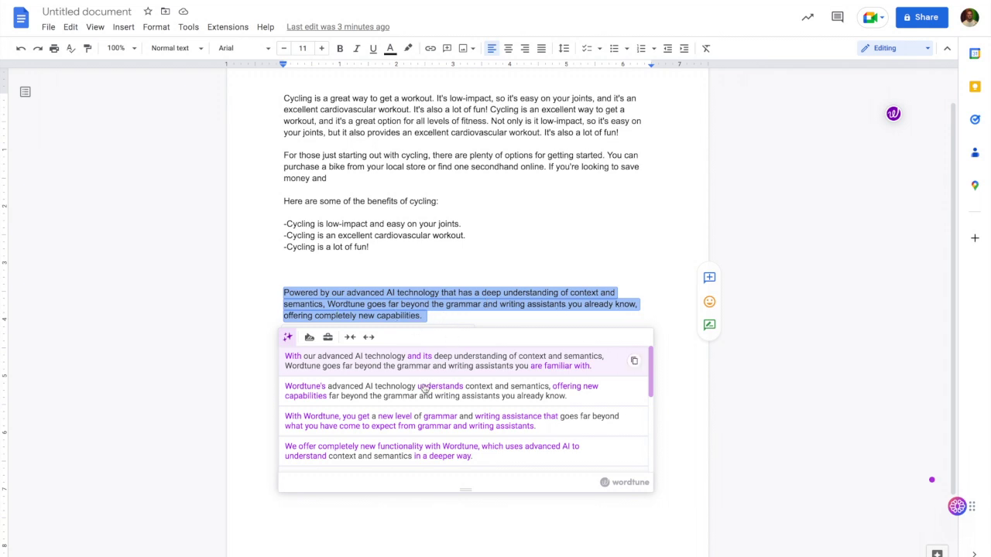
pyautogui.click(309, 338)
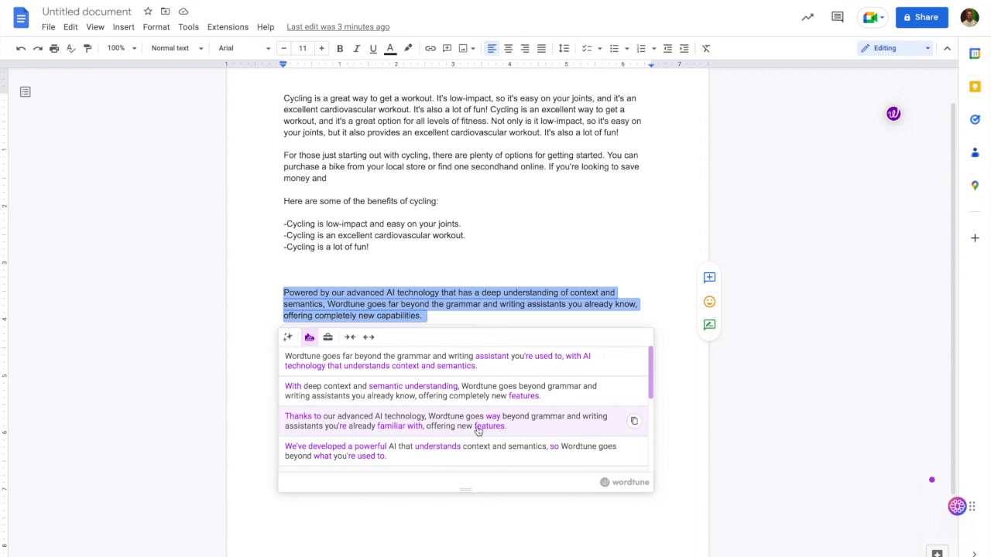
pyautogui.scroll(-5, 439, 397)
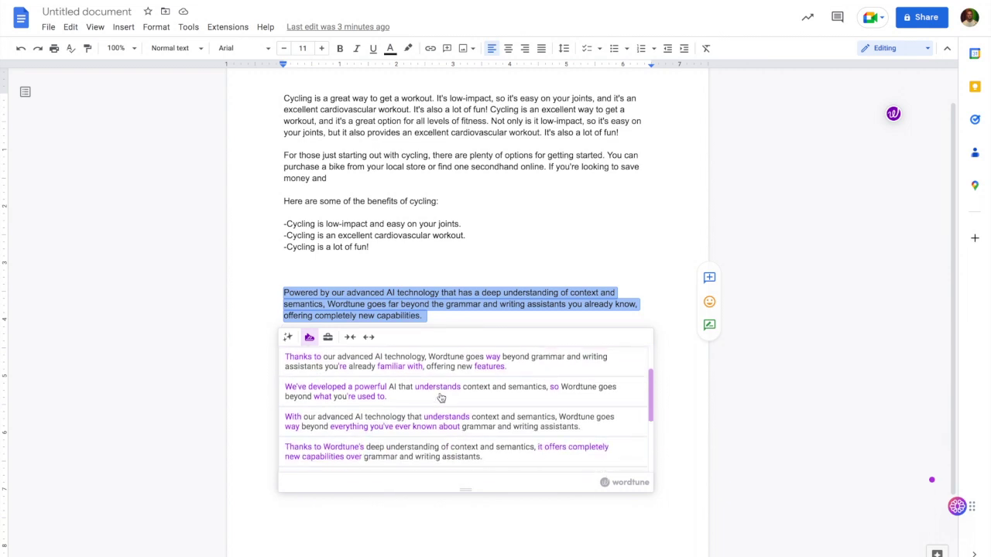
pyautogui.scroll(5, 439, 397)
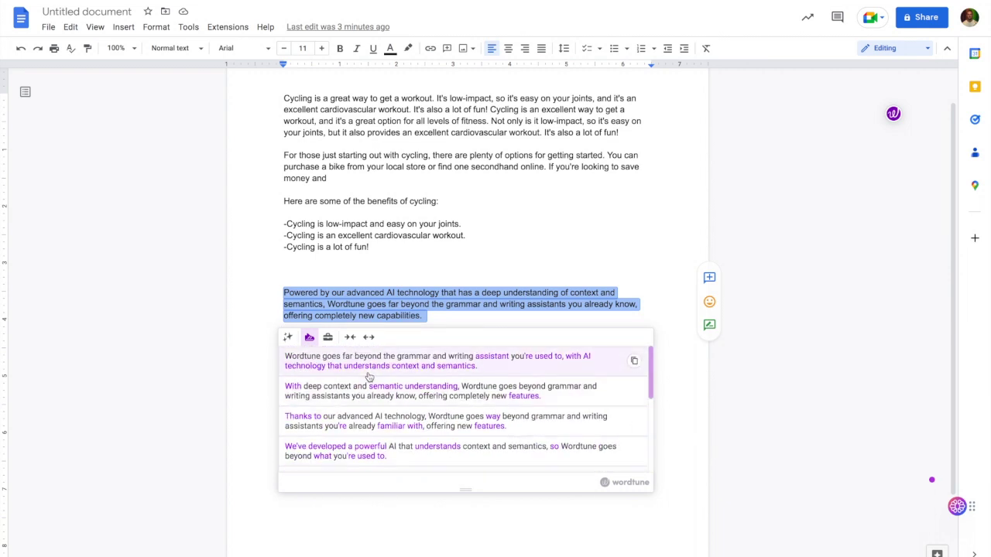
pyautogui.click(634, 361)
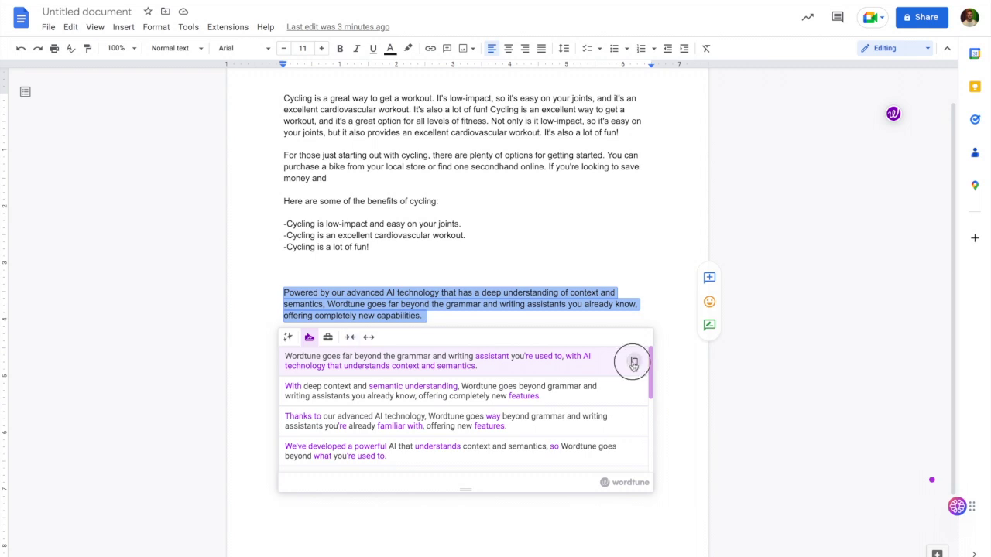
# Step: Paste the rewrite as a new paragraph below, starting it with the label 'Wordtrune:'
pyautogui.click(499, 318)
pyautogui.press('Return')
pyautogui.press('Return')
pyautogui.hotkey('ctrl', 'v')
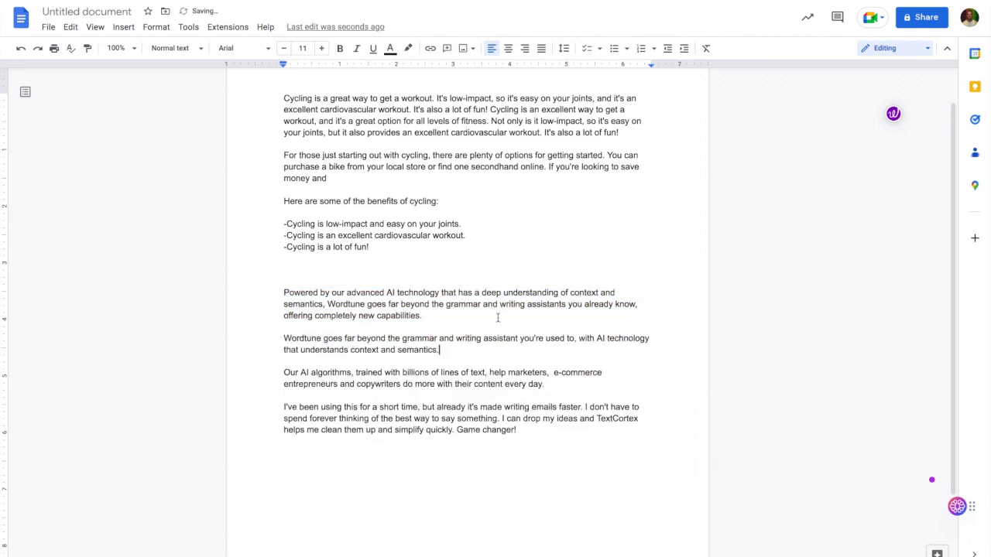
pyautogui.click(284, 338)
pyautogui.write('Wordtrune:')
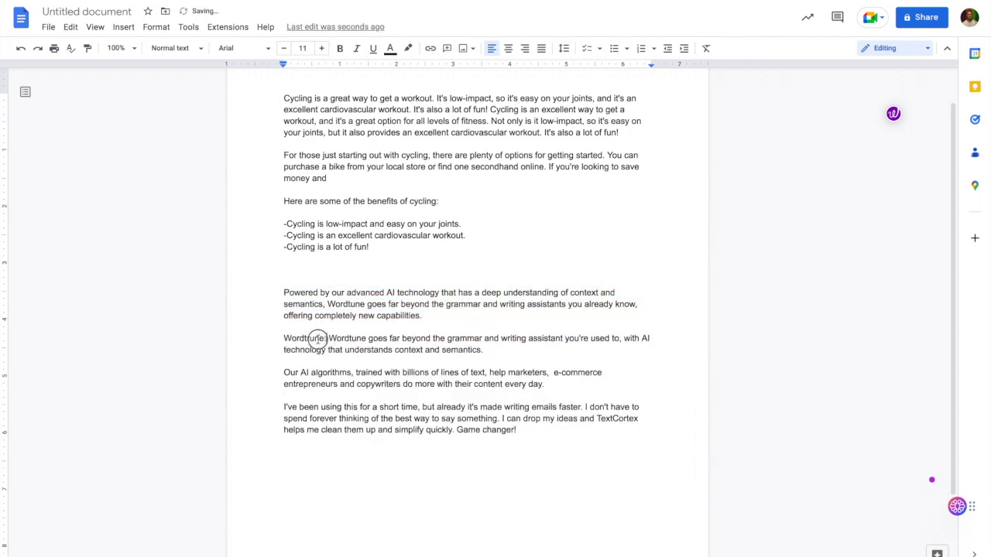
pyautogui.doubleClick(319, 341)
# Step: Bold the 'Wordtrune:' label and get TextCortex rewrites for the 'Powered by' paragraph
pyautogui.hotkey('ctrl', 'b')
pyautogui.tripleClick(380, 290)
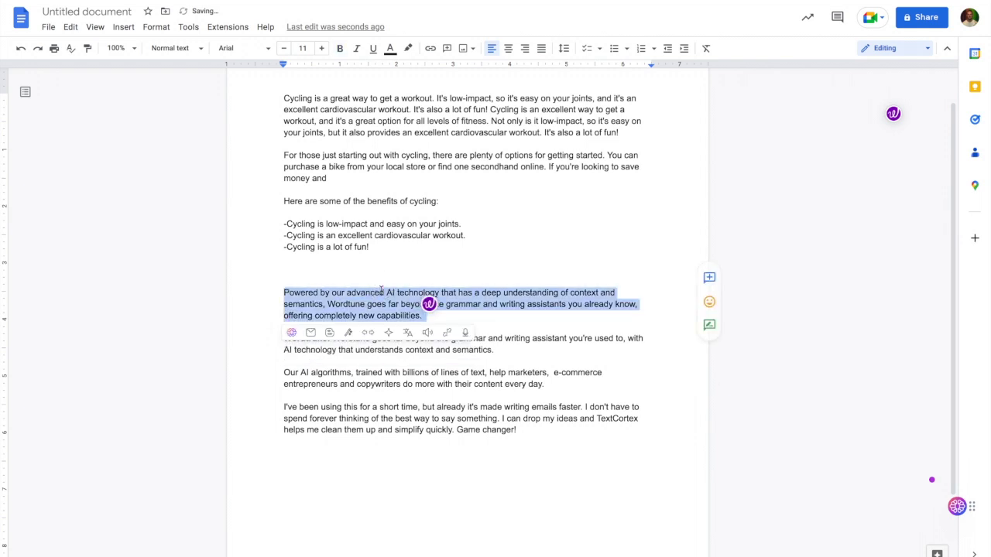
pyautogui.click(349, 334)
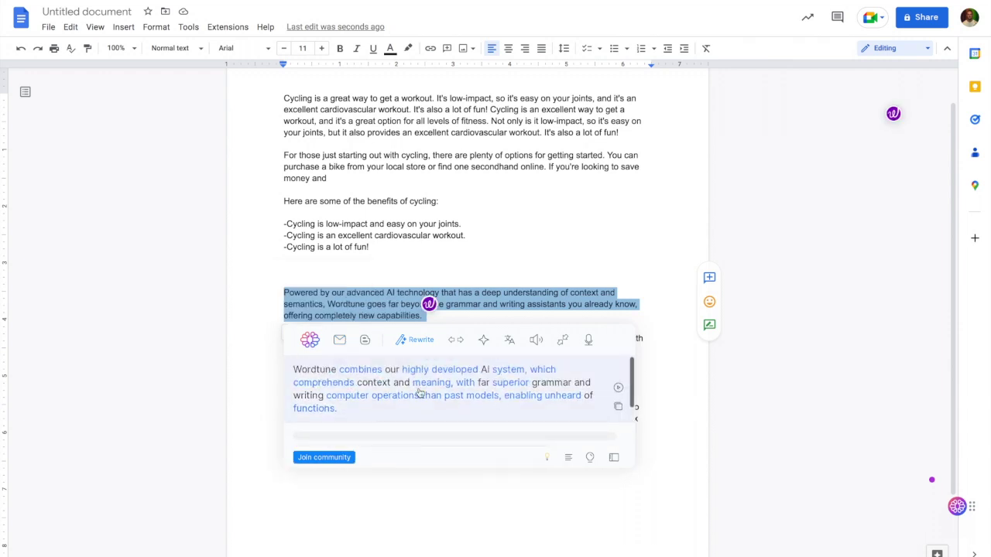
# Step: Load two more batches of TextCortex rewrite suggestions and scroll through them
pyautogui.scroll(-3, 380, 423)
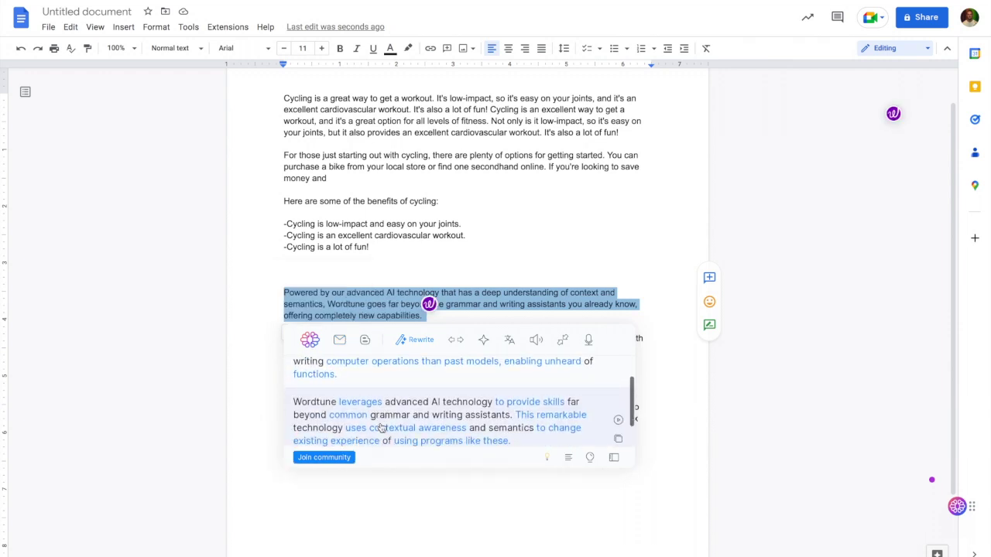
pyautogui.click(443, 436)
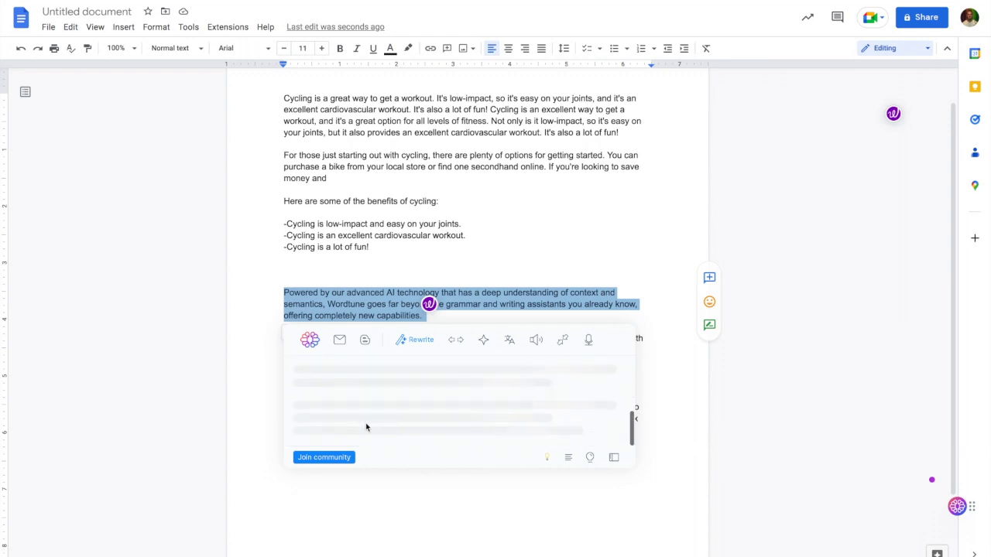
pyautogui.scroll(-5, 407, 408)
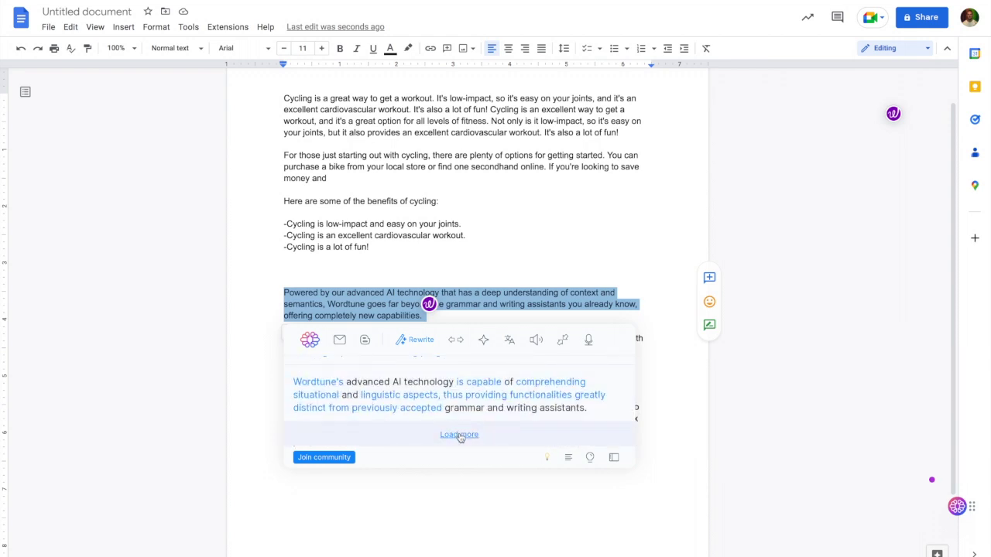
pyautogui.click(459, 436)
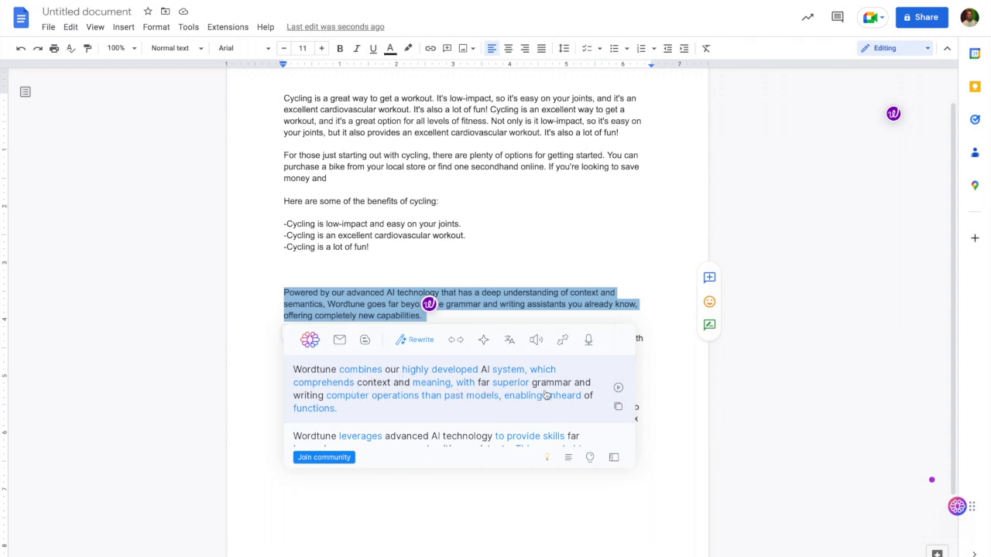
pyautogui.scroll(-1, 420, 409)
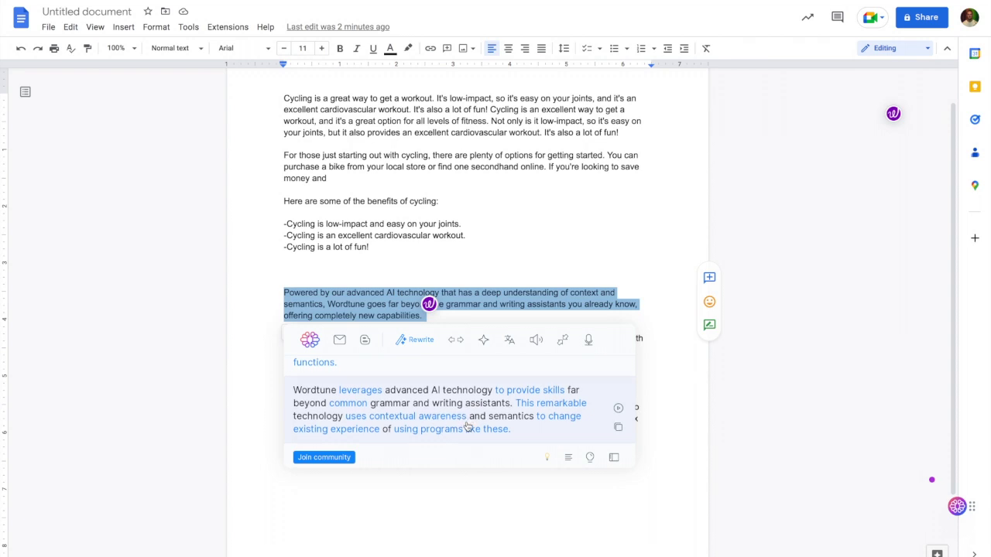
pyautogui.scroll(-1, 469, 424)
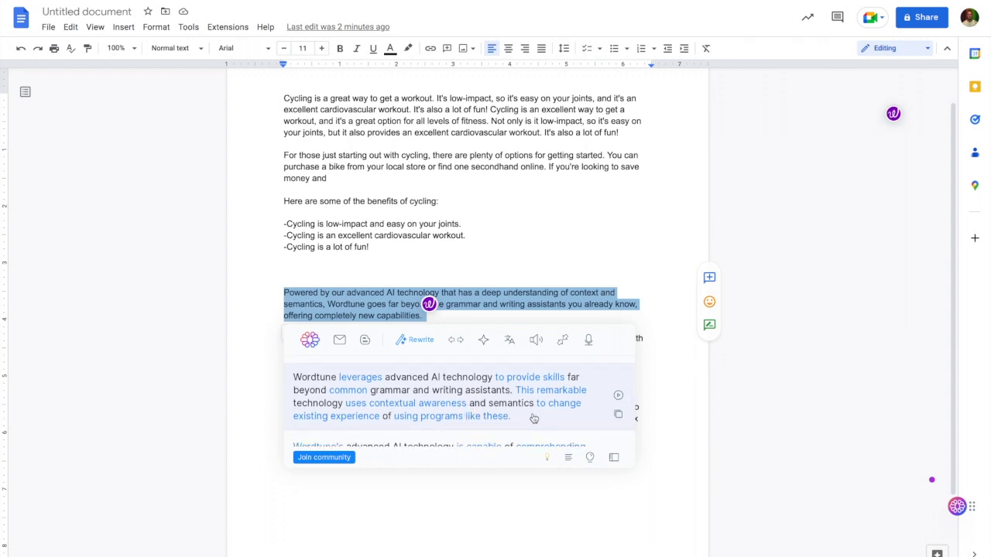
pyautogui.scroll(-3, 533, 419)
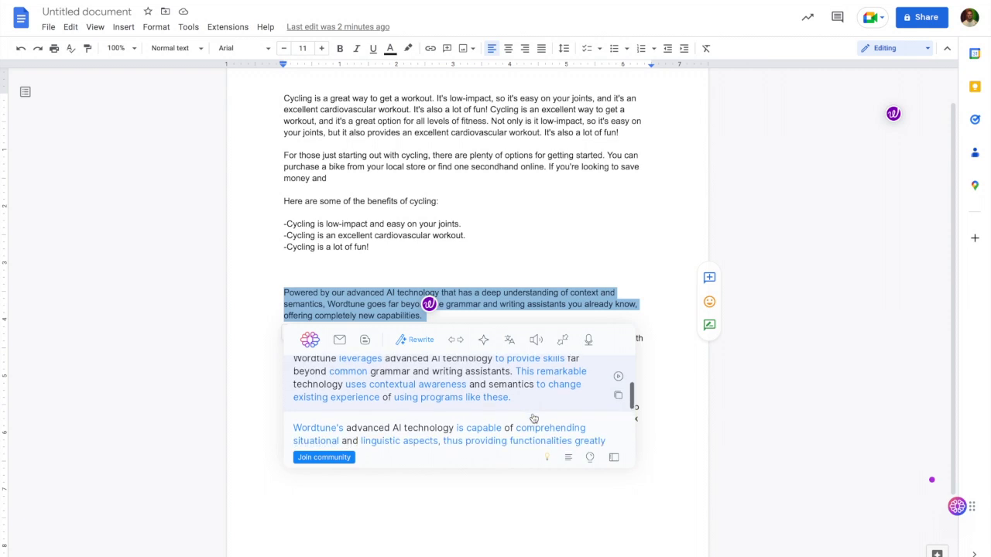
# Step: Regenerate the TextCortex rewrites in a Casual tone, then Concise, then another tone
pyautogui.moveTo(590, 341)
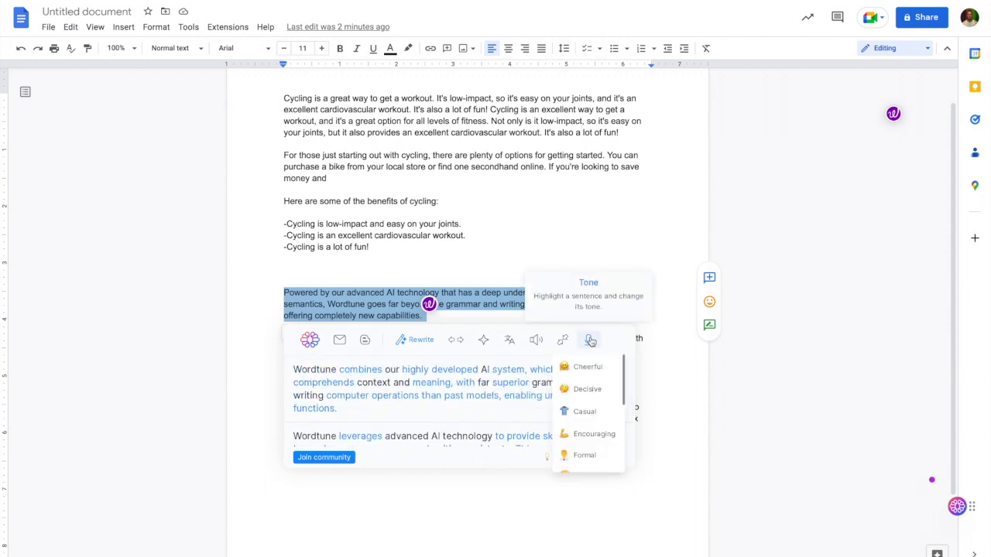
pyautogui.scroll(-2, 593, 372)
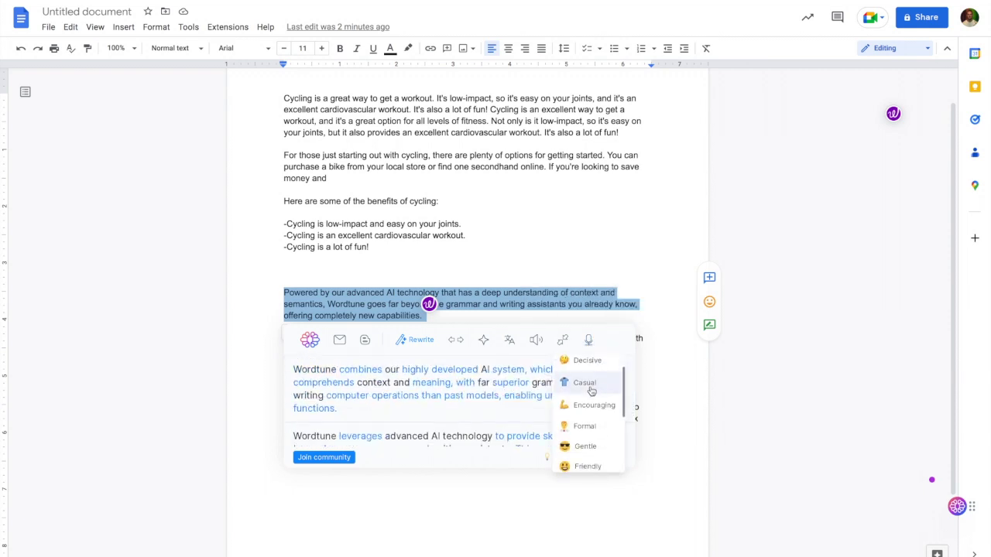
pyautogui.click(589, 390)
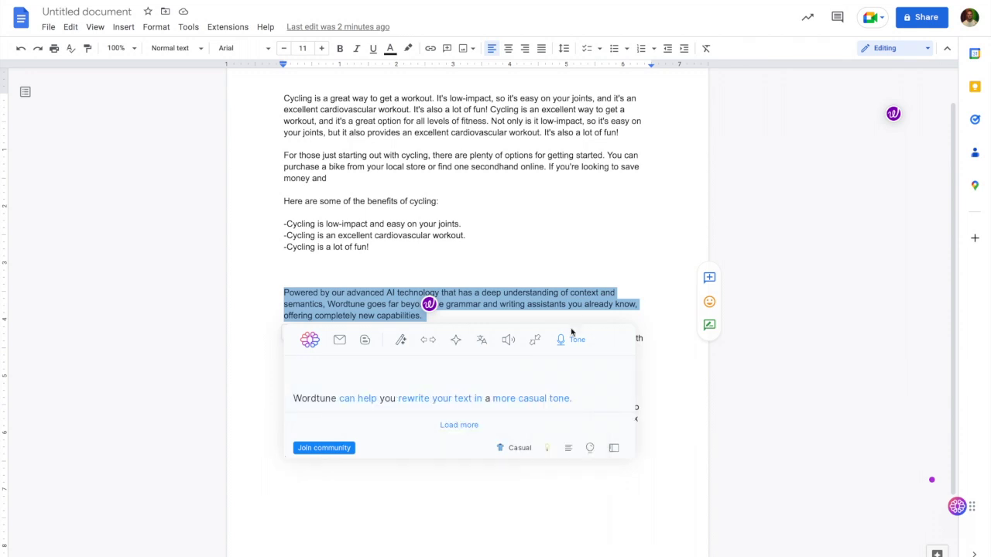
pyautogui.moveTo(573, 349)
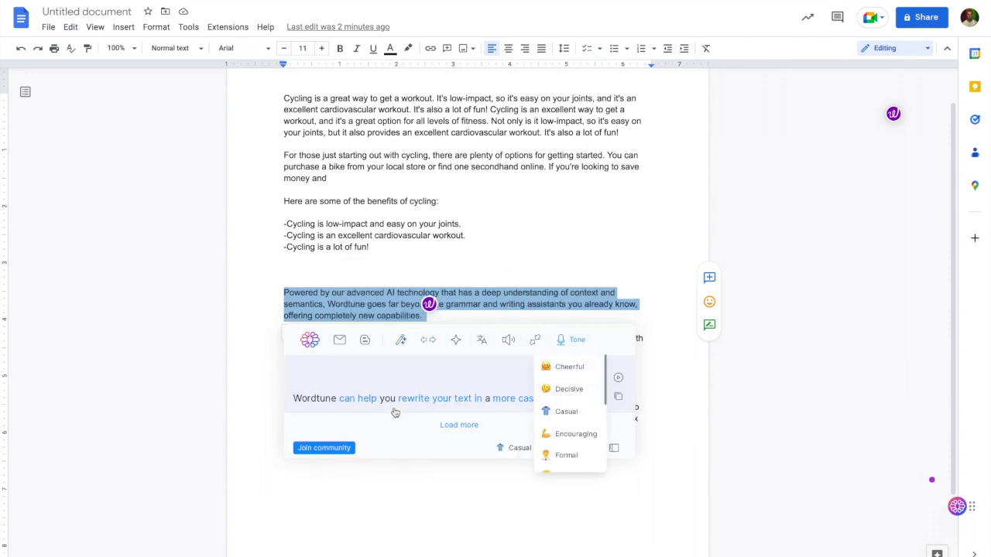
pyautogui.moveTo(465, 332)
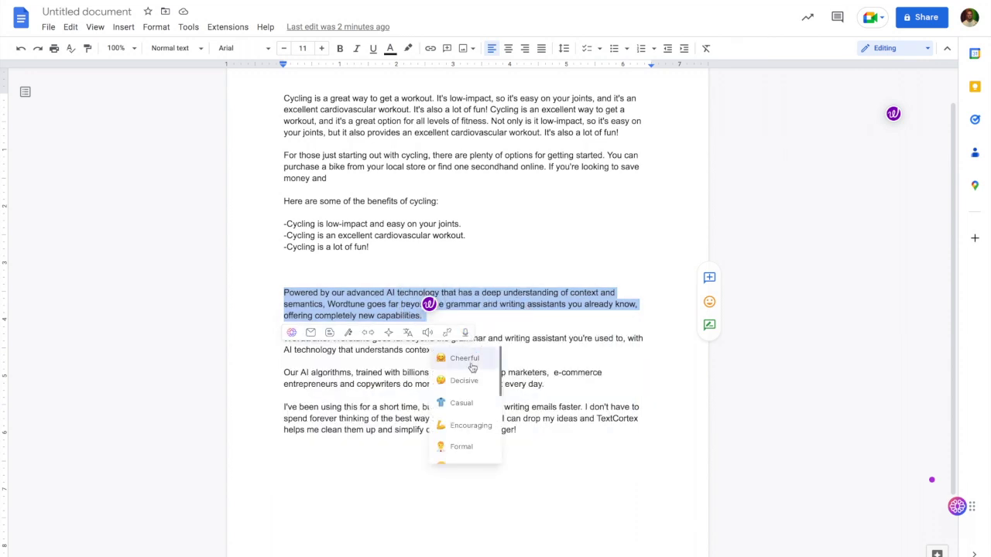
pyautogui.scroll(-5, 470, 387)
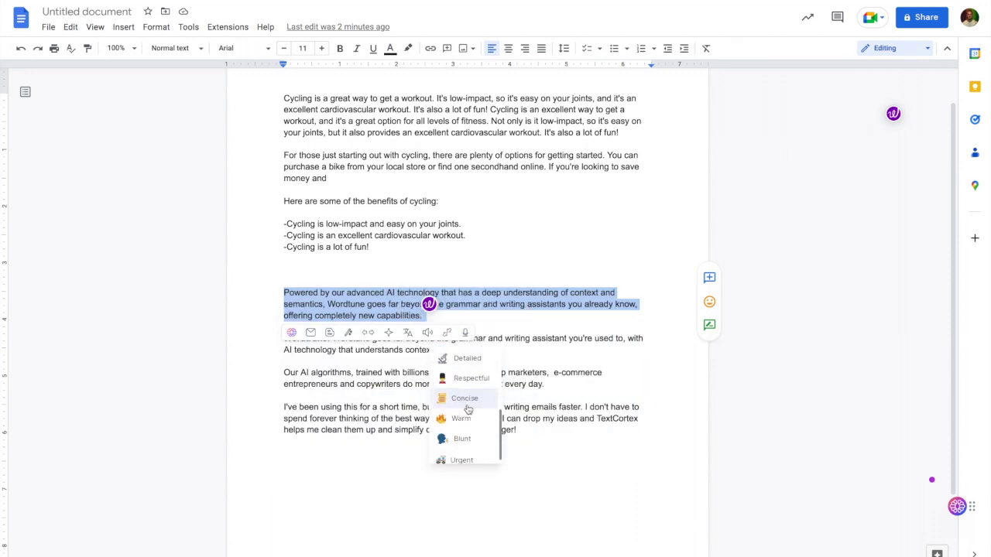
pyautogui.click(465, 400)
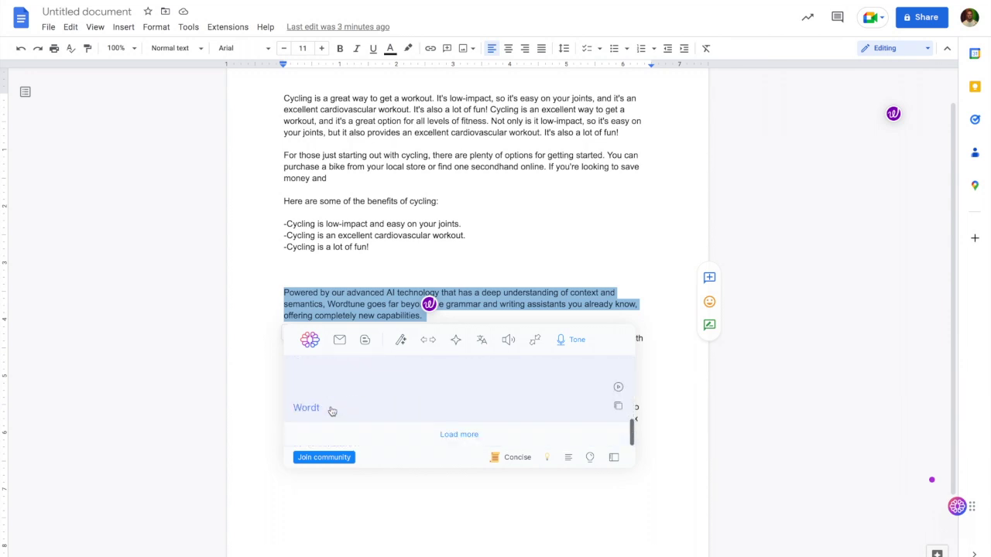
pyautogui.click(577, 340)
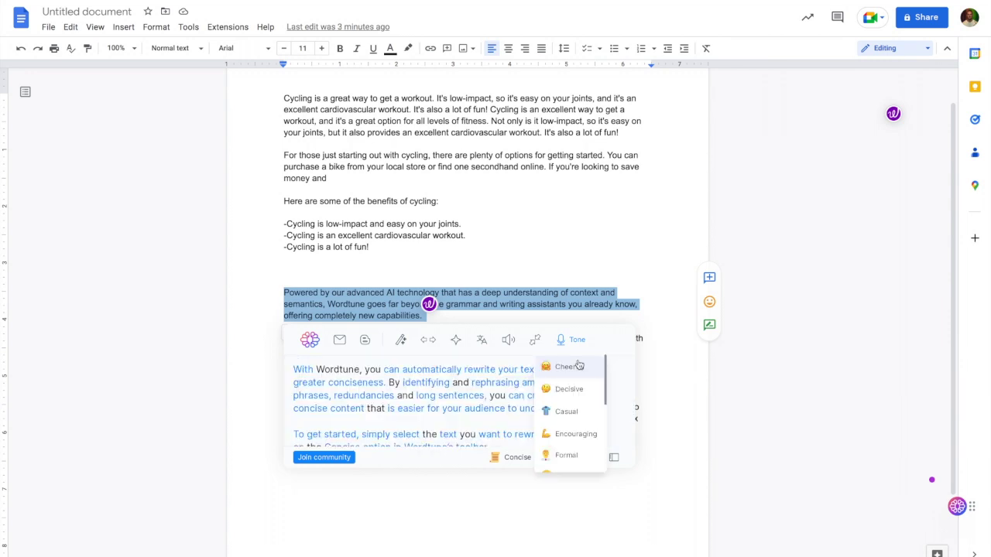
pyautogui.click(568, 411)
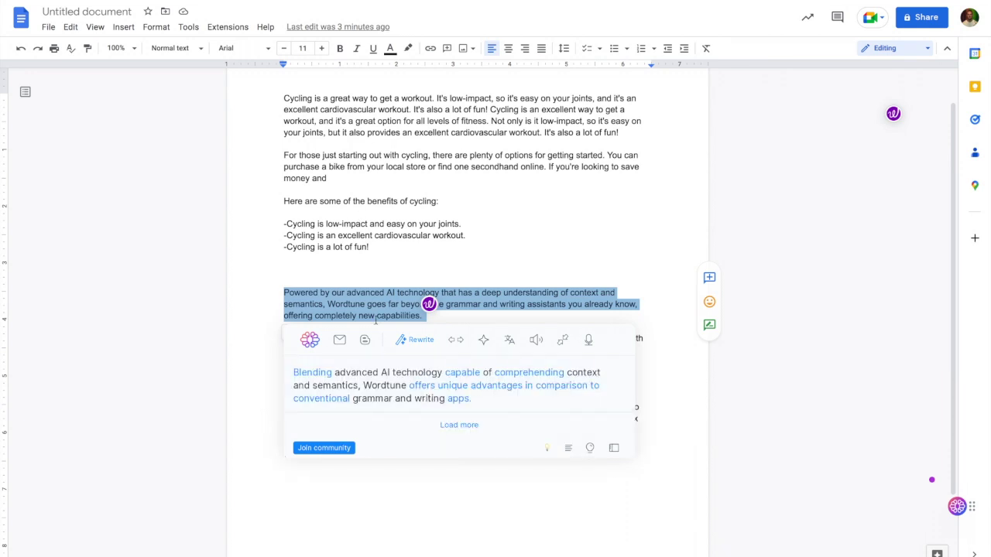
# Step: Replace the 'Powered by' paragraph with TextCortex's rewrite and start a new paragraph below the Wordtune text
pyautogui.click(434, 385)
pyautogui.moveTo(333, 293); pyautogui.dragTo(350, 314)
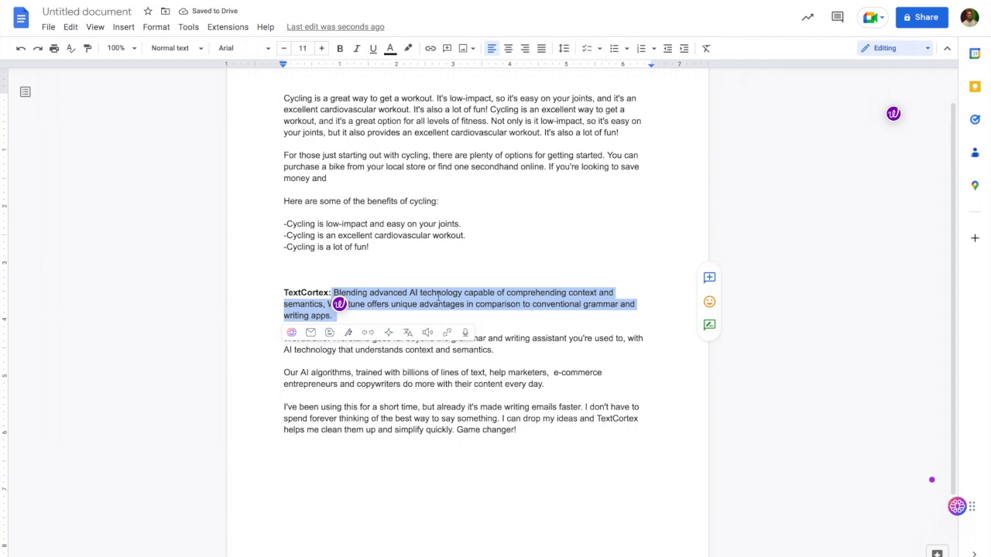
pyautogui.click(439, 297)
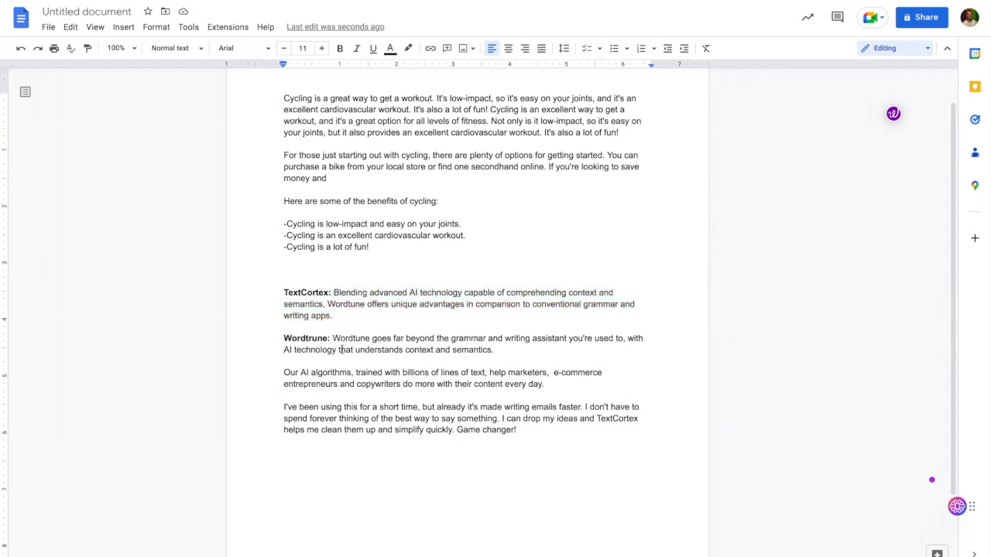
pyautogui.click(312, 339)
pyautogui.click(483, 350)
pyautogui.press('Return')
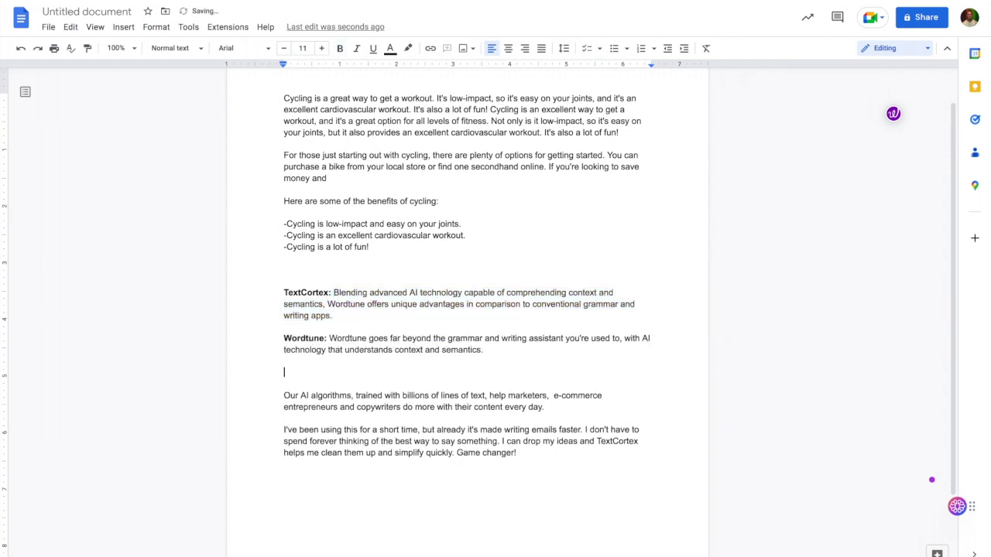
# Step: Insert TextCortex's casual rewrite of the 'Our AI algorithms' paragraph, undoing and redoing it once
pyautogui.tripleClick(317, 397)
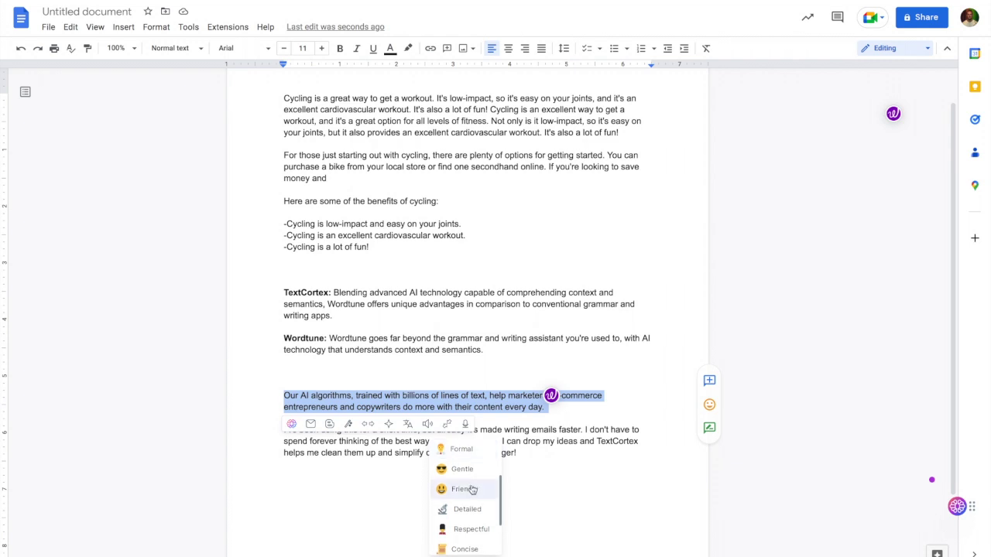
pyautogui.scroll(2, 471, 489)
pyautogui.click(472, 487)
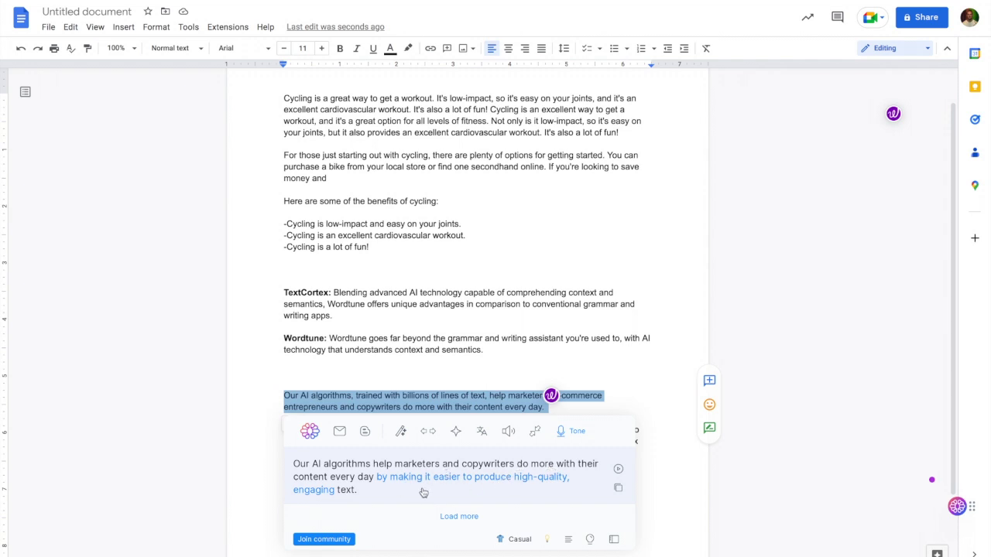
pyautogui.click(398, 485)
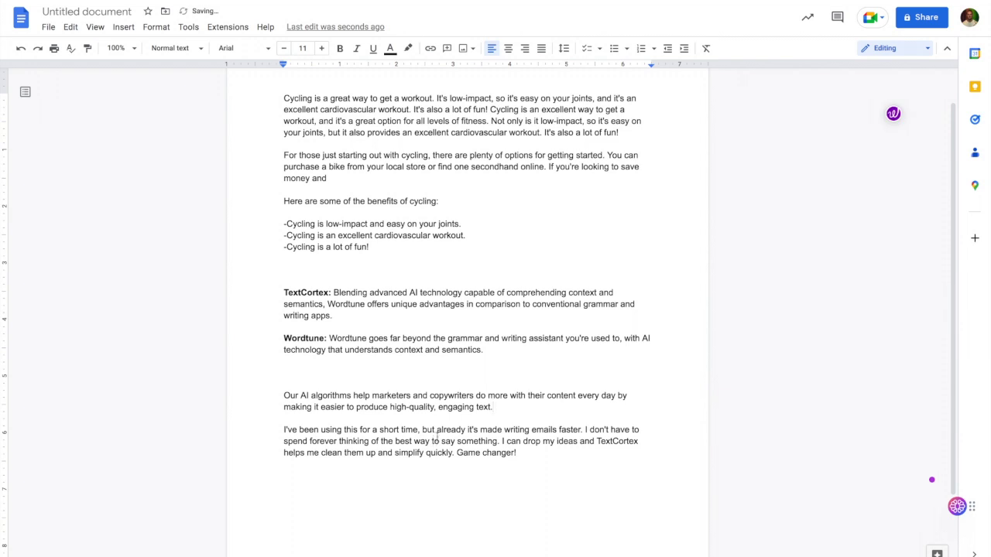
pyautogui.hotkey('ctrl', 'z')
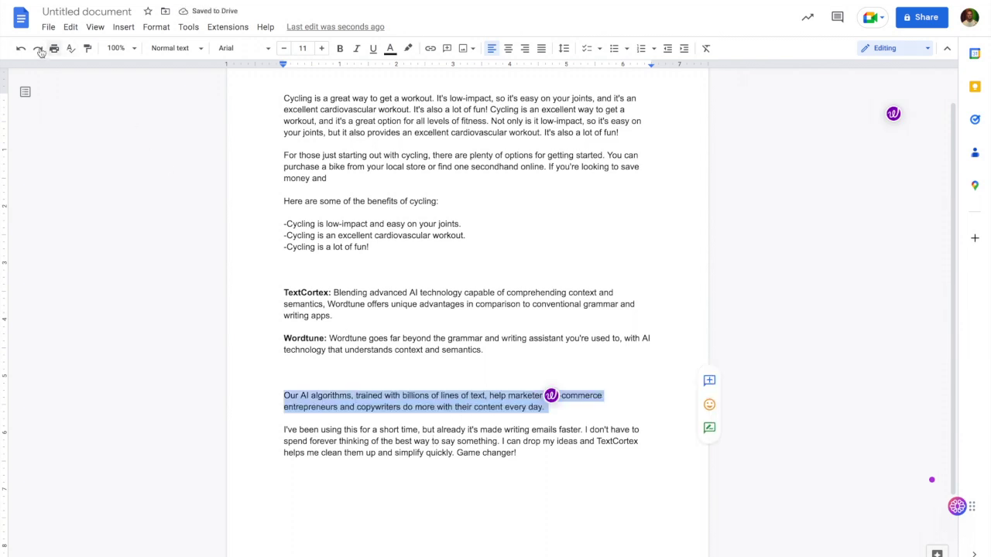
pyautogui.click(37, 48)
pyautogui.tripleClick(372, 431)
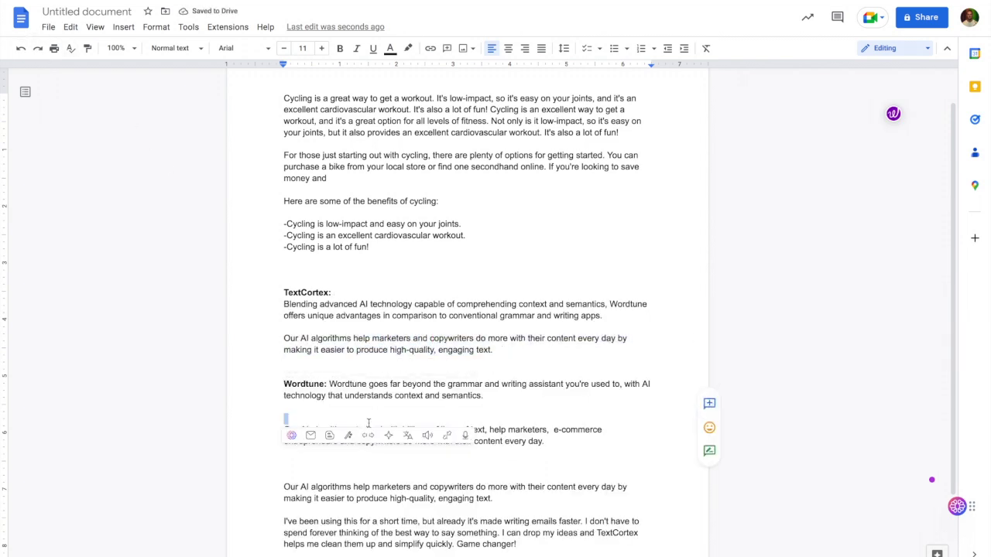
# Step: Swap the Wordtune paragraph for the 'Every day, we help marketers…' suggestion and remove leftover paragraphs
pyautogui.click(551, 430)
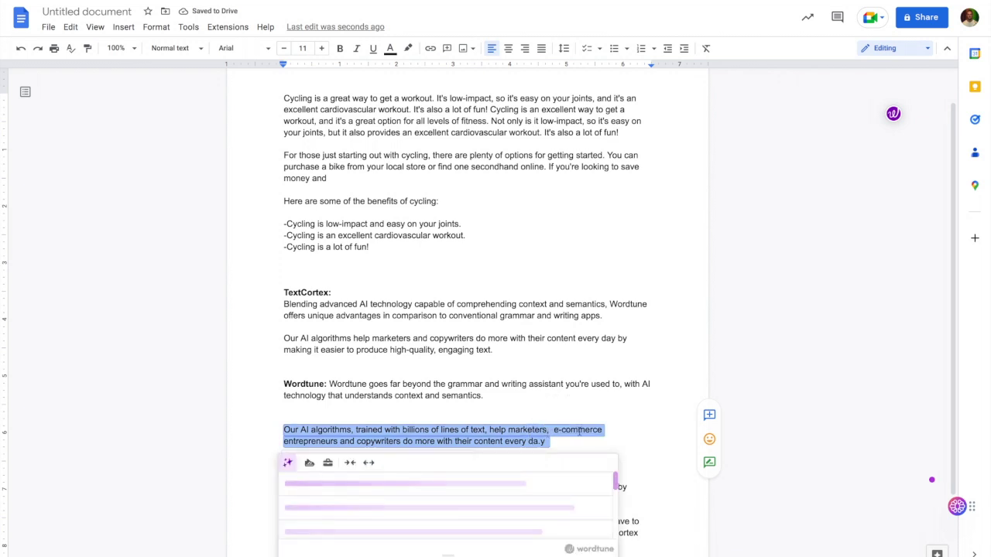
pyautogui.scroll(-2, 442, 473)
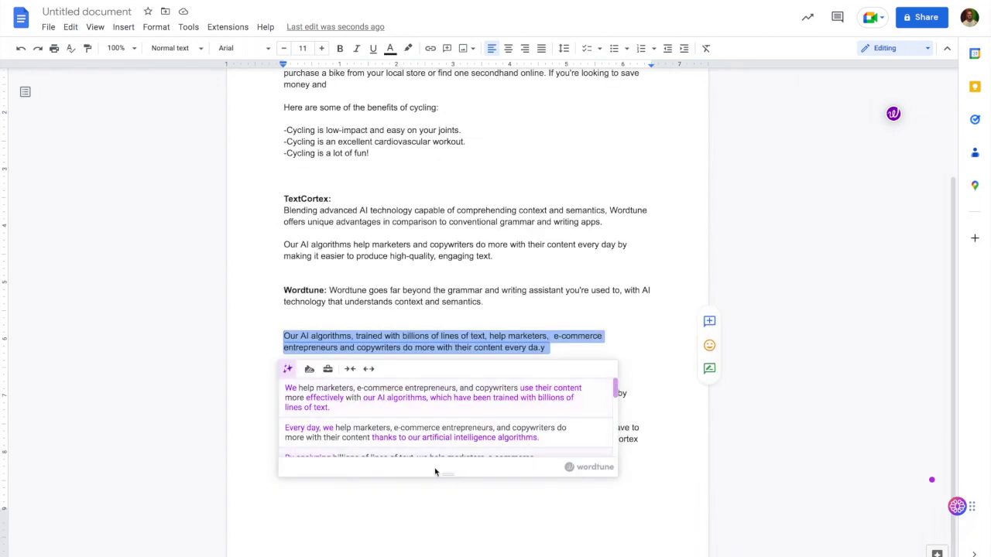
pyautogui.moveTo(447, 476); pyautogui.dragTo(445, 549)
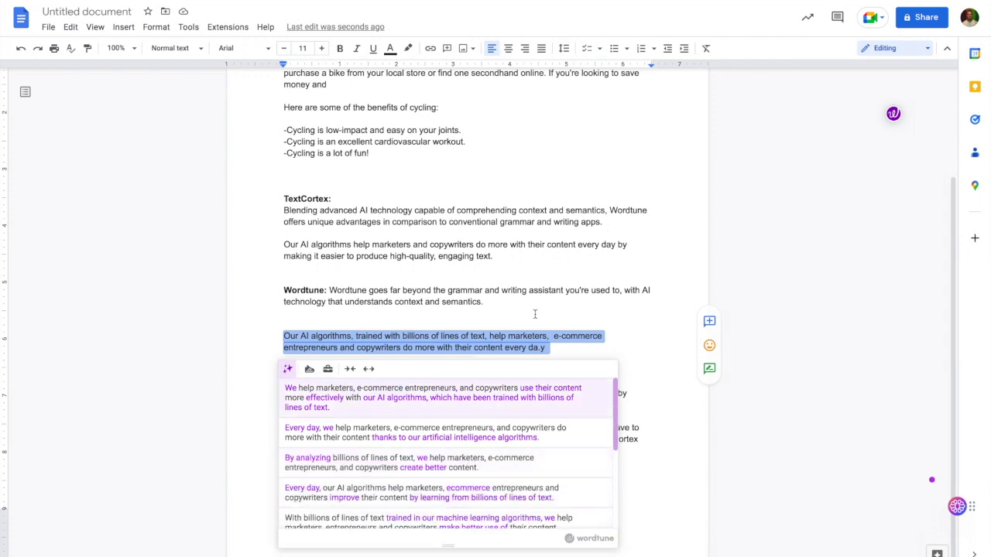
pyautogui.scroll(-2, 508, 457)
pyautogui.scroll(-1, 508, 456)
pyautogui.scroll(3, 507, 441)
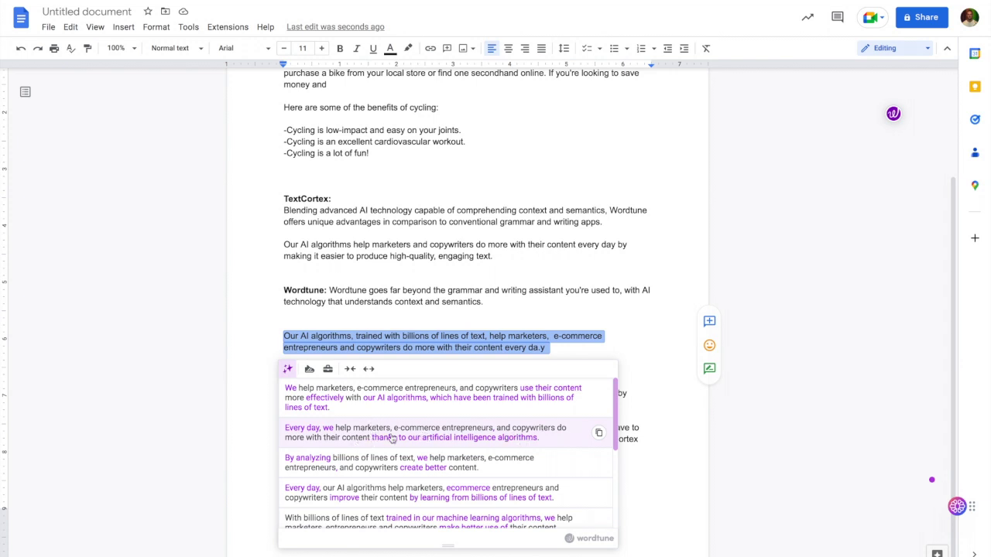
pyautogui.click(416, 438)
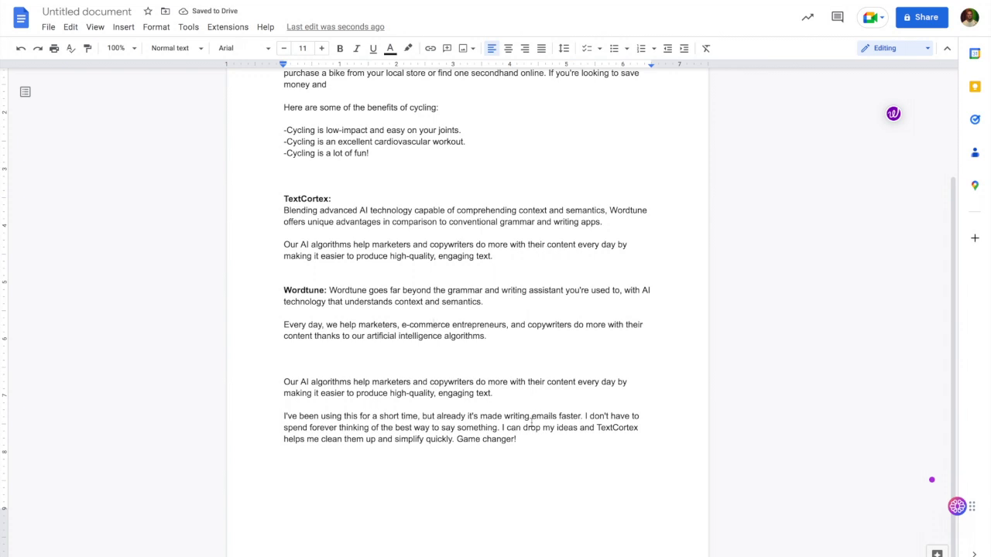
pyautogui.hotkey('ctrl', 'z')
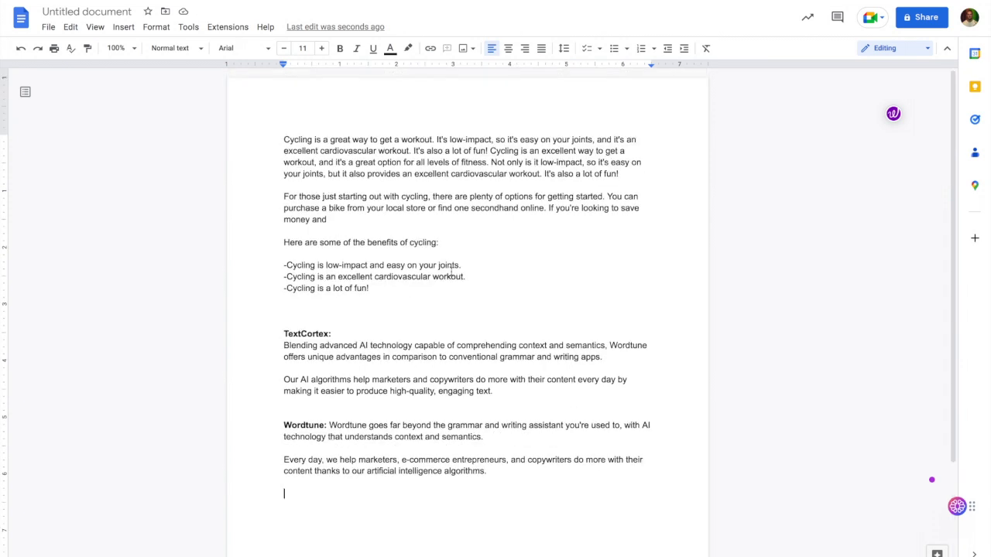
pyautogui.scroll(-1, 450, 273)
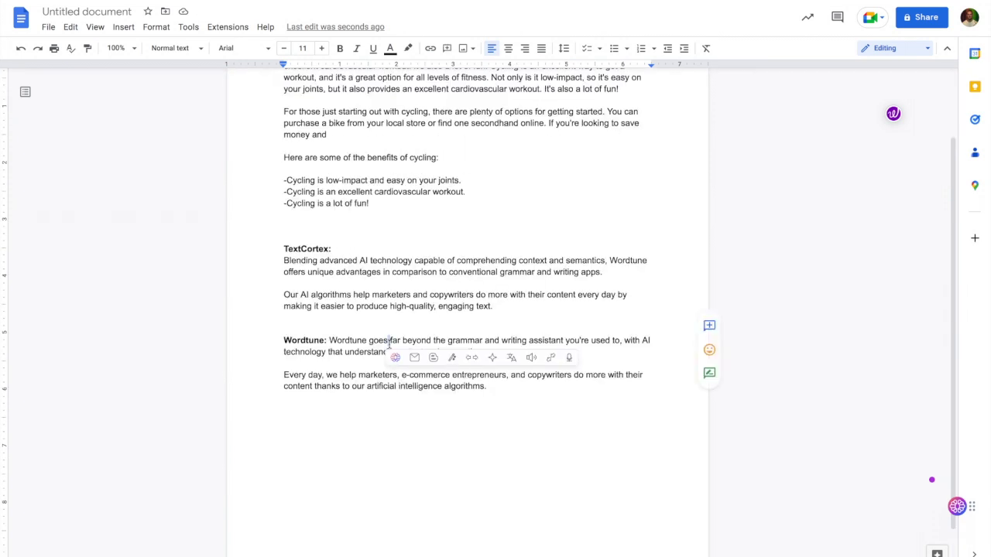
pyautogui.tripleClick(354, 344)
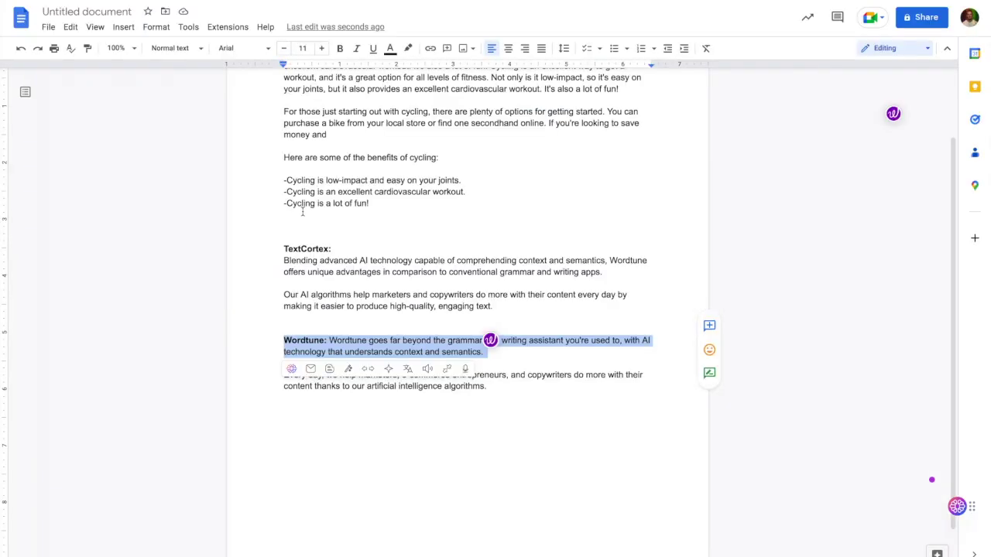
# Step: Expand the casual TextCortex paragraph into the longer 'By leveraging AI algorithms' version
pyautogui.click(364, 230)
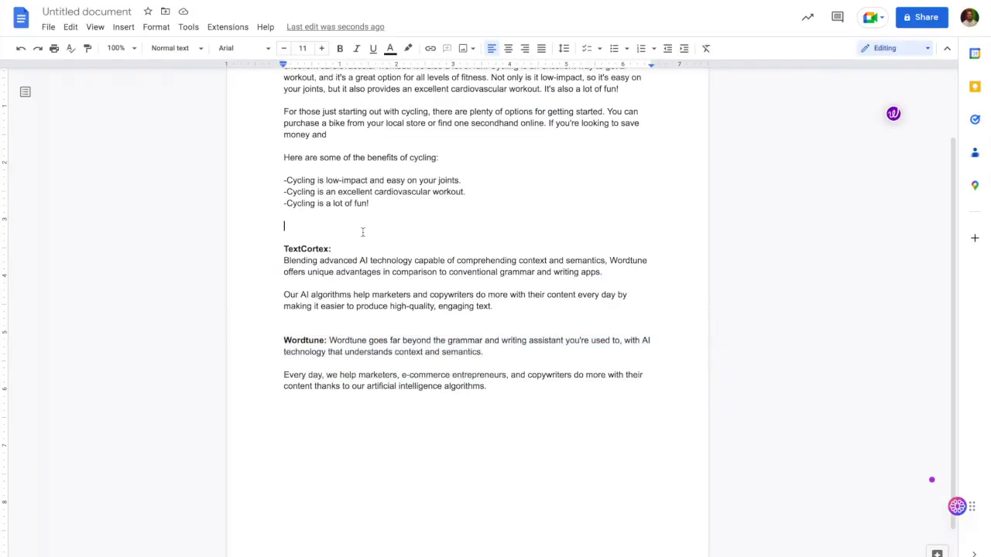
pyautogui.scroll(1, 362, 232)
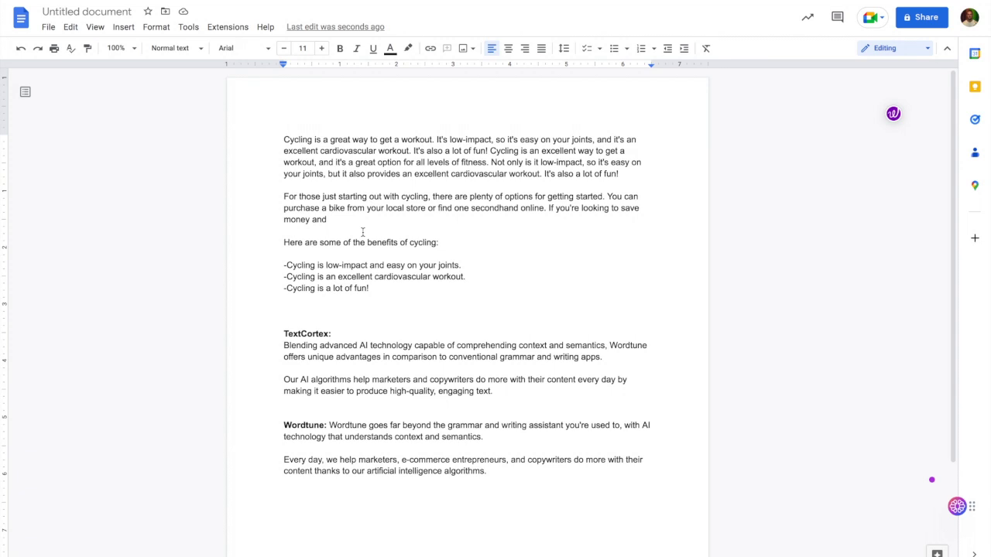
pyautogui.click(376, 299)
pyautogui.scroll(-1, 403, 381)
pyautogui.tripleClick(375, 334)
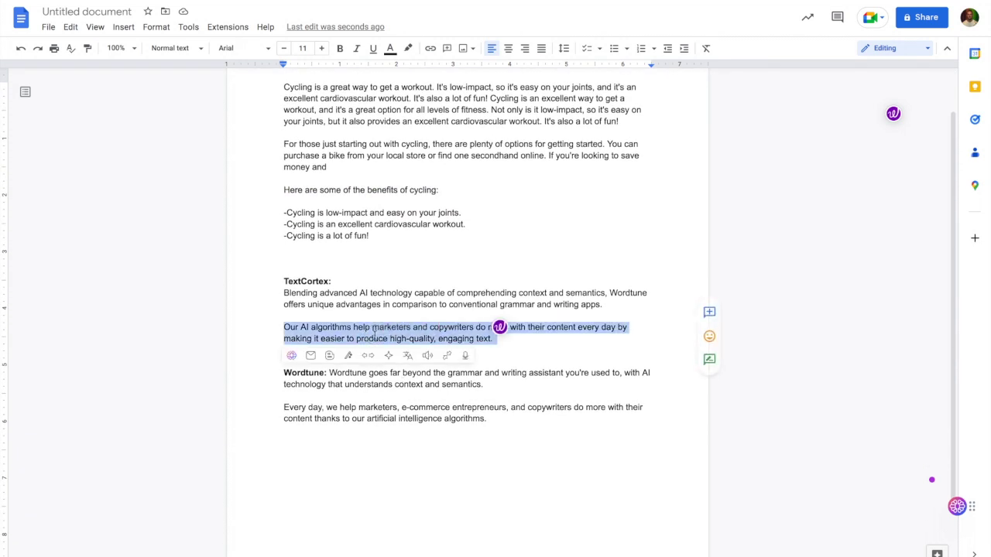
pyautogui.click(370, 357)
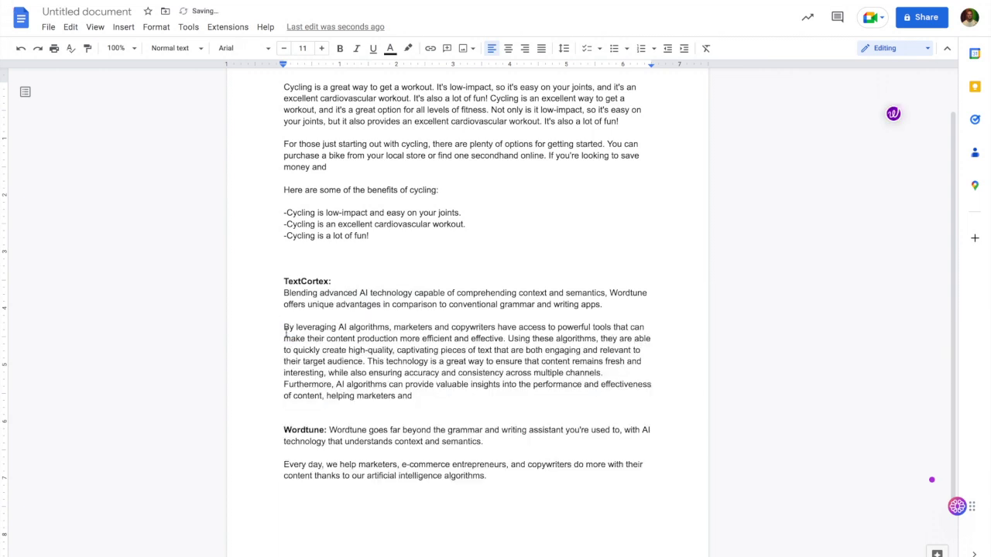
pyautogui.click(281, 328)
# Step: Summarize the expanded paragraph into three bullet points that replace it
pyautogui.moveTo(281, 328); pyautogui.dragTo(506, 338)
pyautogui.click(506, 338)
pyautogui.tripleClick(507, 338)
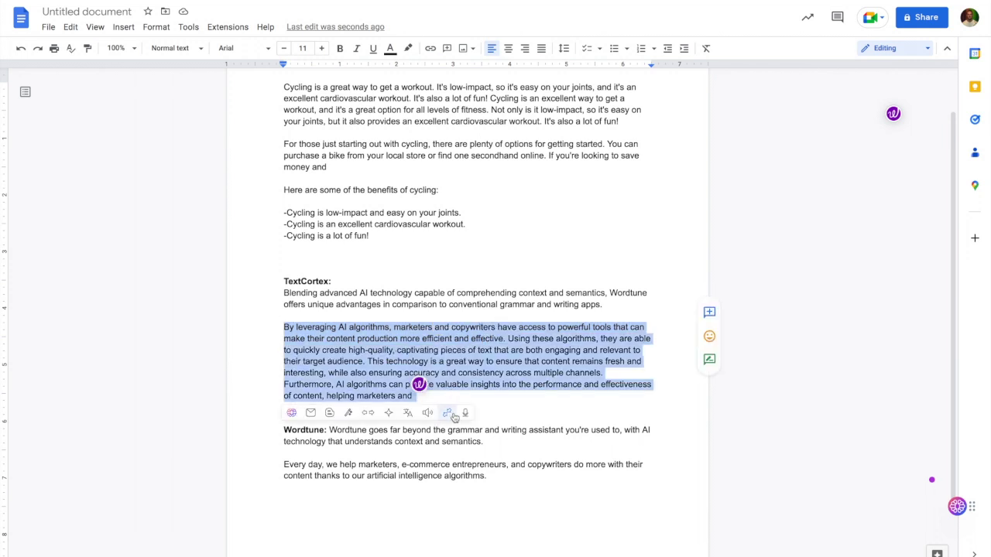
pyautogui.click(448, 416)
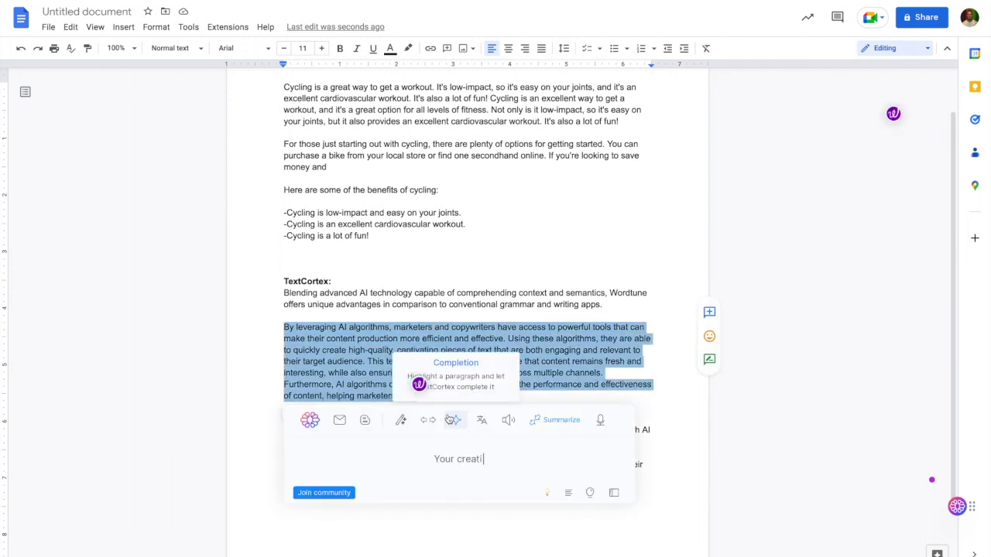
pyautogui.scroll(2, 402, 485)
pyautogui.scroll(-3, 402, 486)
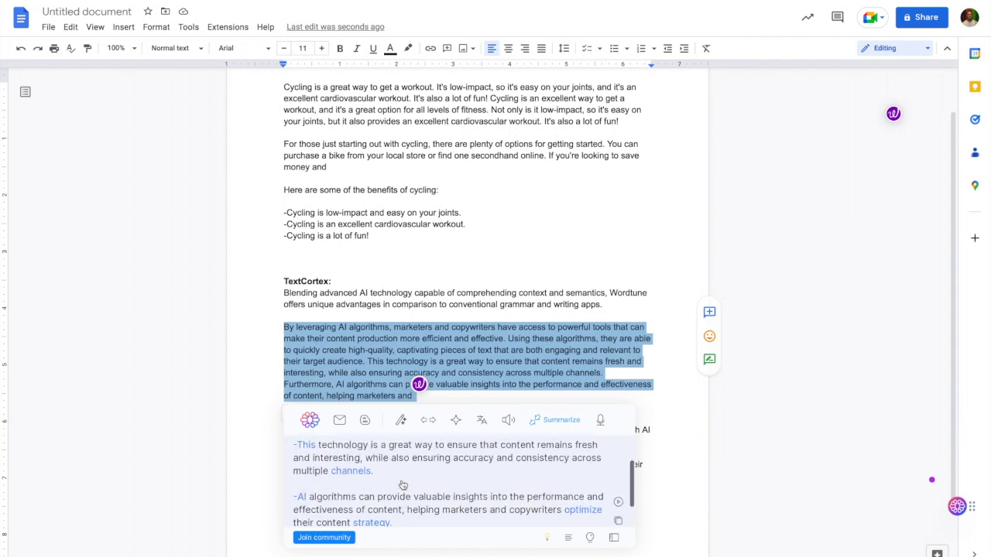
pyautogui.scroll(3, 403, 485)
pyautogui.click(400, 480)
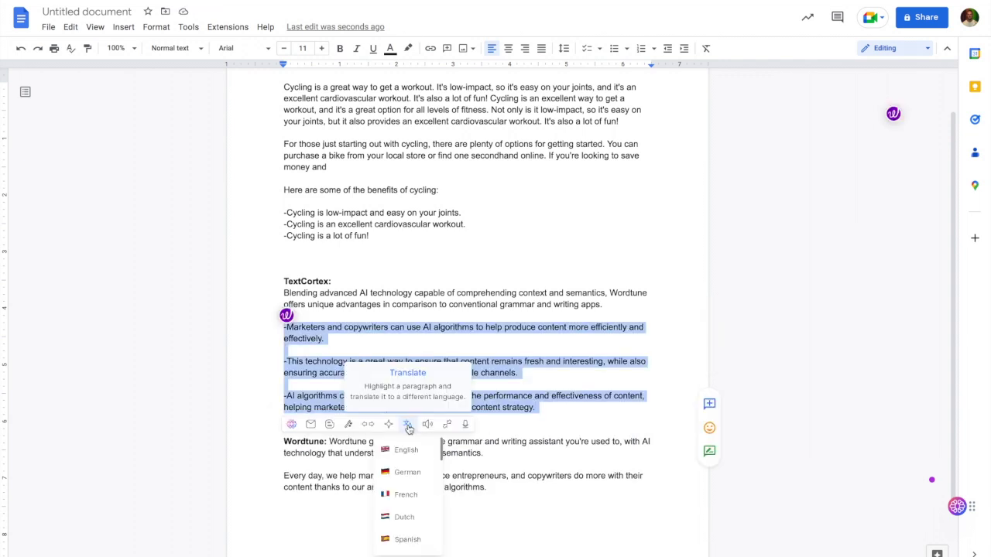
pyautogui.click(541, 389)
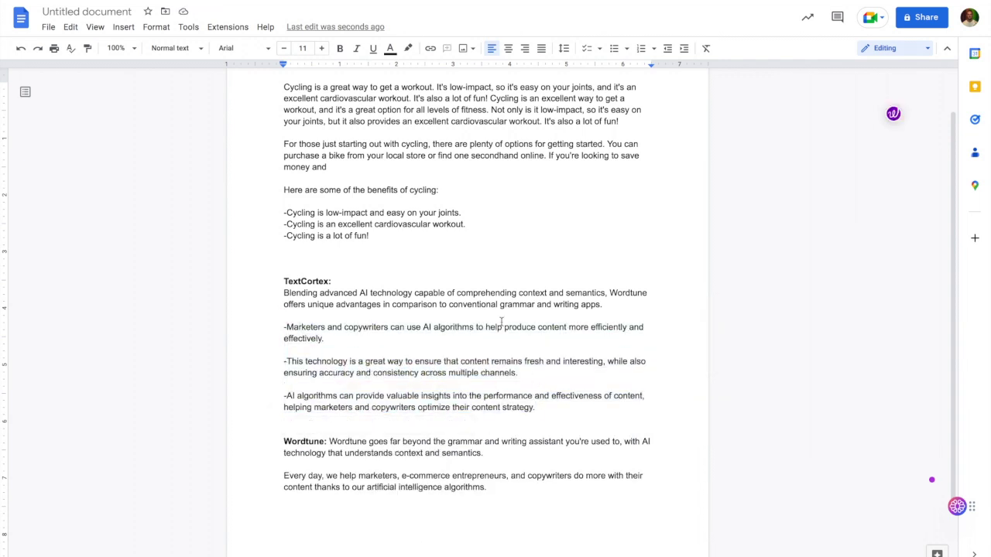
pyautogui.scroll(1, 701, 157)
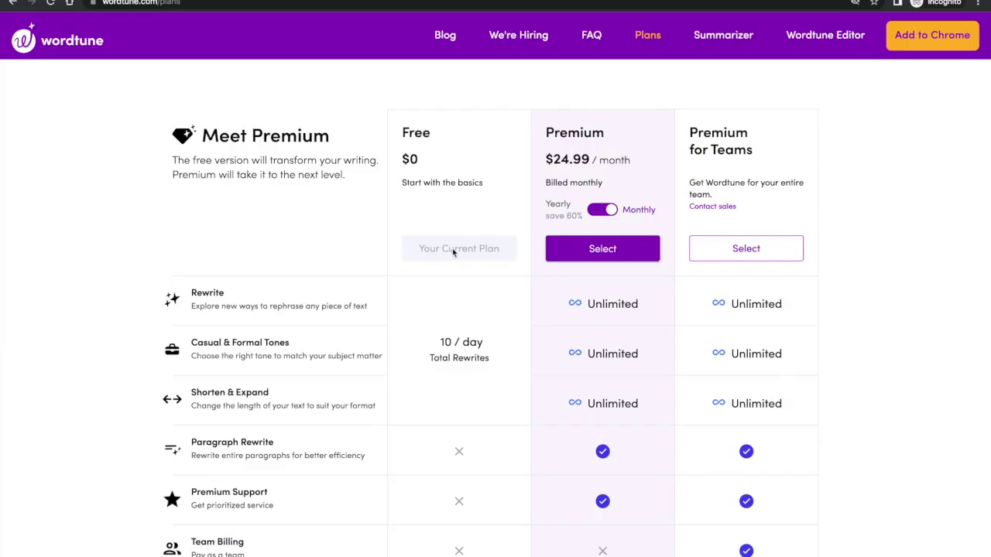
# Step: Highlight the Free plan's 10 / day limit on Wordtune's plans page
pyautogui.scroll(-1, 454, 251)
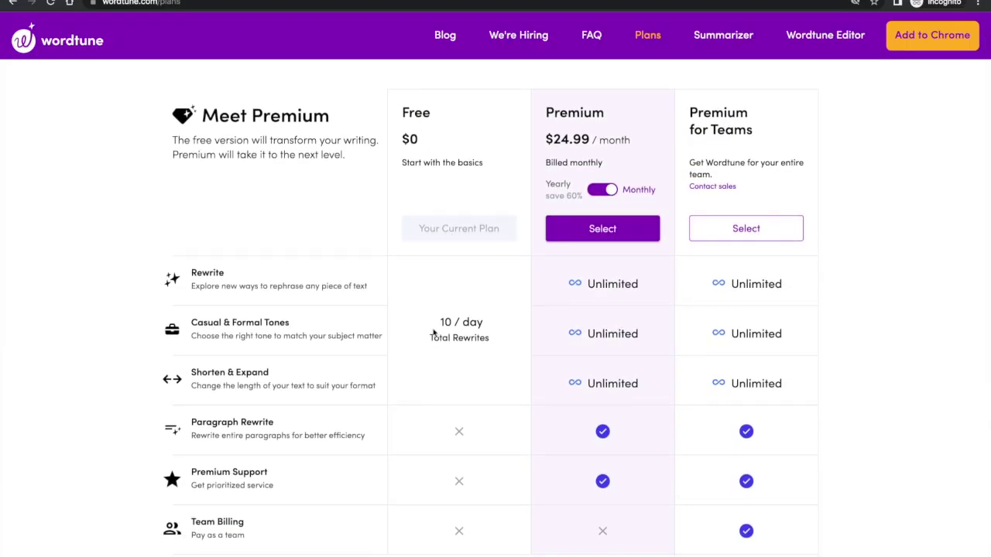
pyautogui.scroll(-2, 434, 355)
pyautogui.scroll(3, 434, 350)
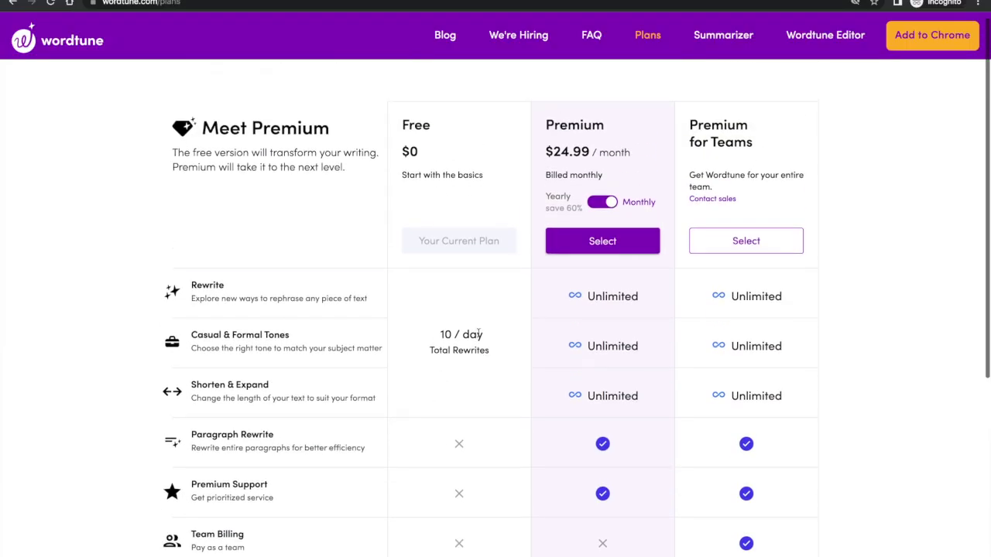
pyautogui.moveTo(438, 333); pyautogui.dragTo(486, 354)
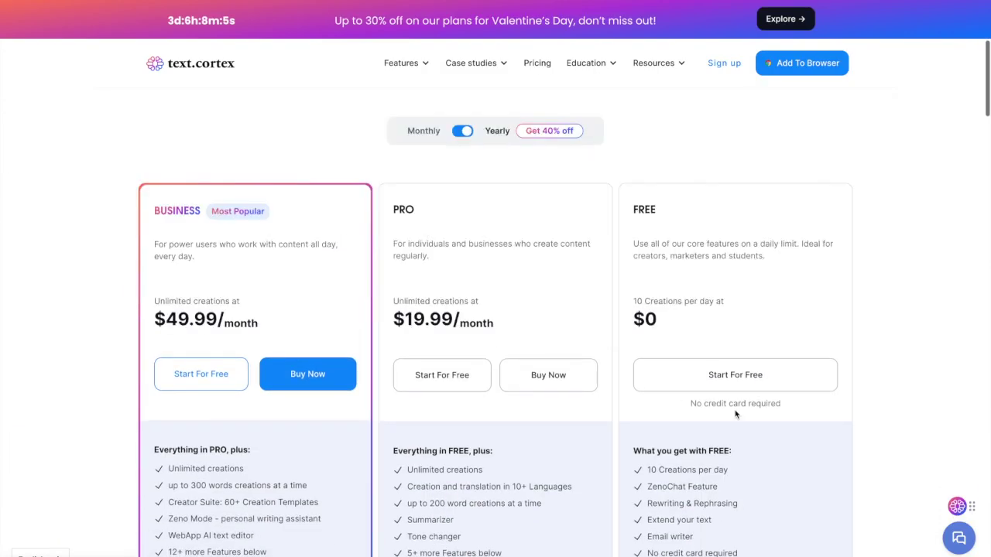
pyautogui.scroll(-1, 951, 397)
pyautogui.moveTo(643, 267); pyautogui.dragTo(739, 268)
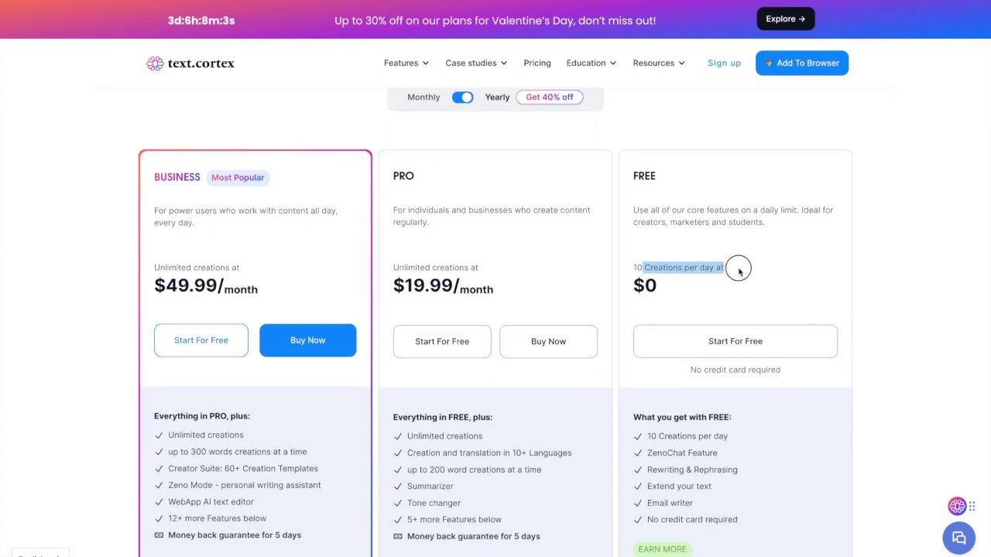
# Step: Highlight TextCortex's $24.99/month PRO price and its Summarizer and Tone changer features
pyautogui.scroll(-1, 740, 272)
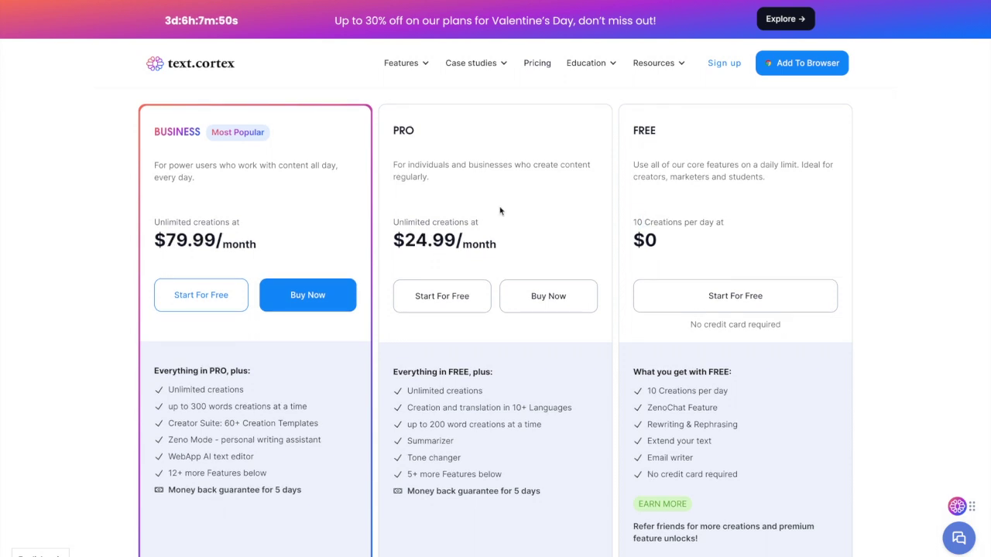
pyautogui.scroll(2, 500, 212)
pyautogui.scroll(-2, 465, 232)
pyautogui.moveTo(393, 261); pyautogui.dragTo(551, 274)
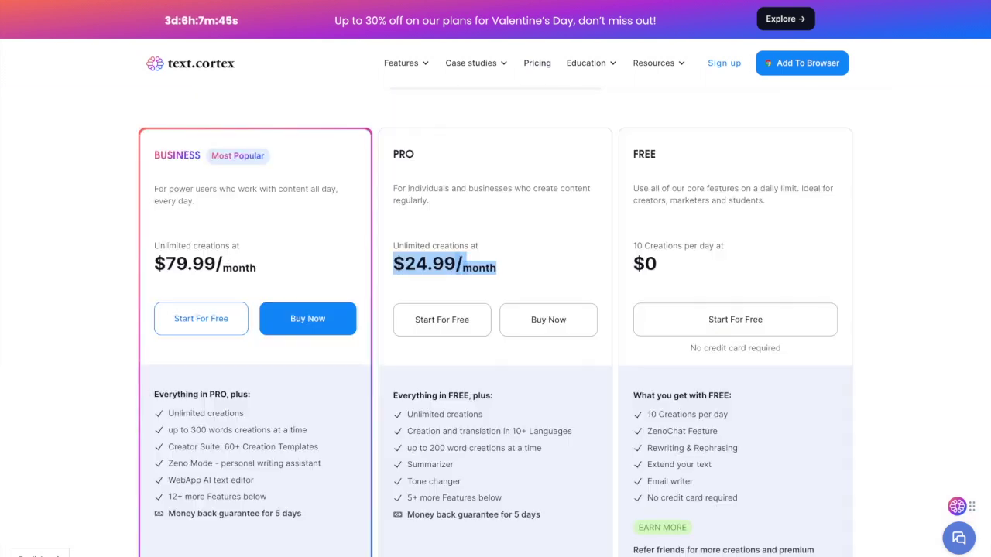
pyautogui.moveTo(471, 63)
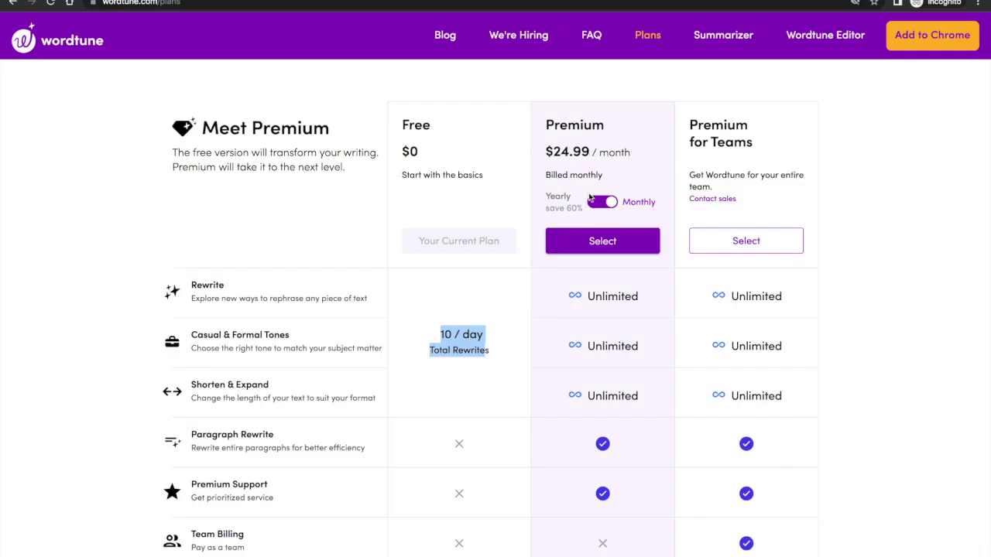
pyautogui.scroll(-2, 586, 358)
pyautogui.scroll(2, 586, 142)
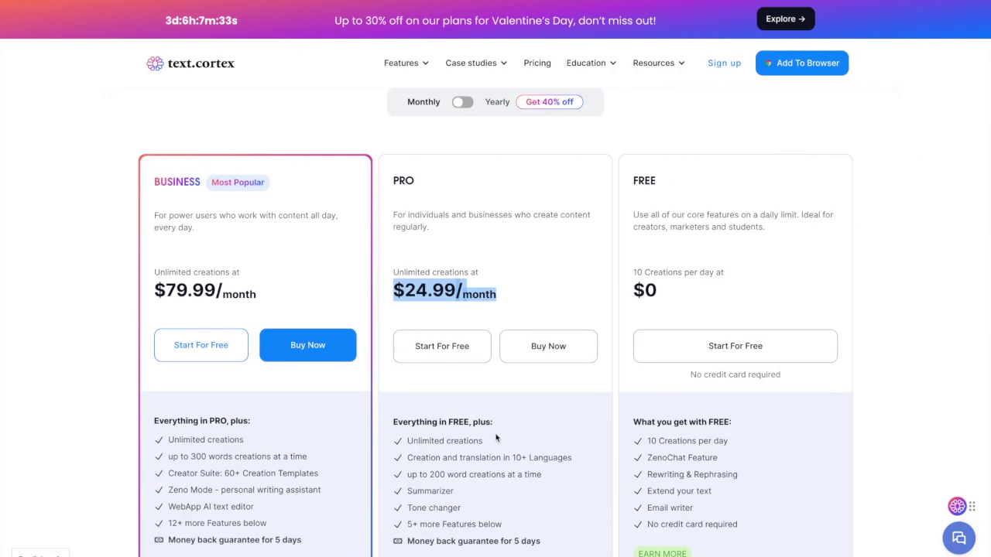
pyautogui.scroll(-2, 495, 433)
pyautogui.moveTo(407, 404); pyautogui.dragTo(427, 423)
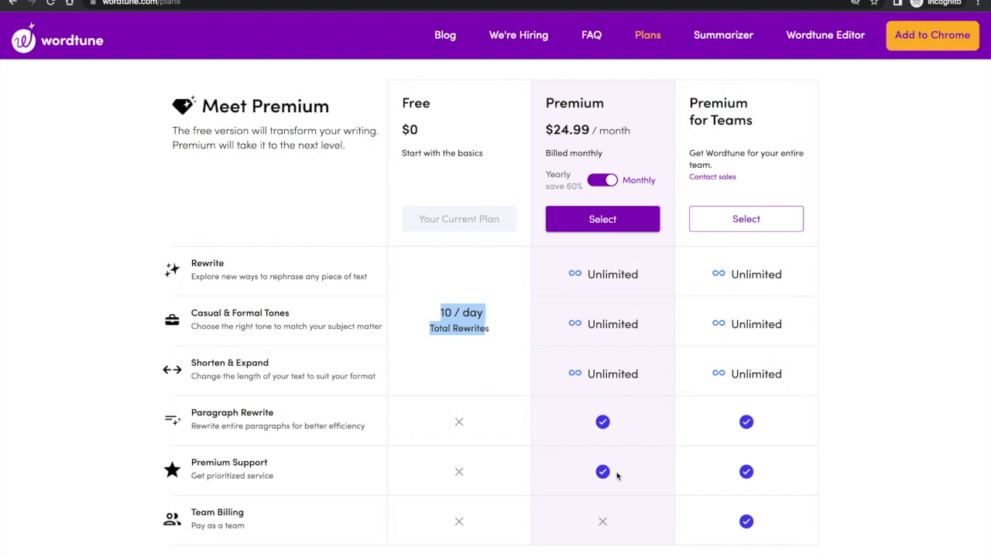
pyautogui.scroll(1, 623, 387)
# Step: Switch both pricing pages to yearly billing, highlighting Wordtune's $9.99 Premium and TextCortex's $19.99 PRO prices
pyautogui.click(608, 209)
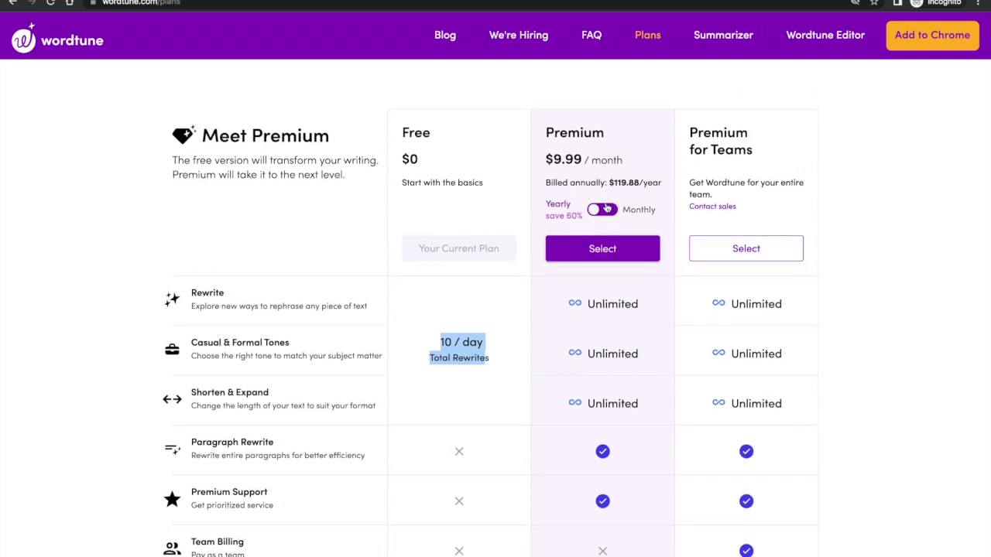
pyautogui.moveTo(551, 158); pyautogui.dragTo(584, 159)
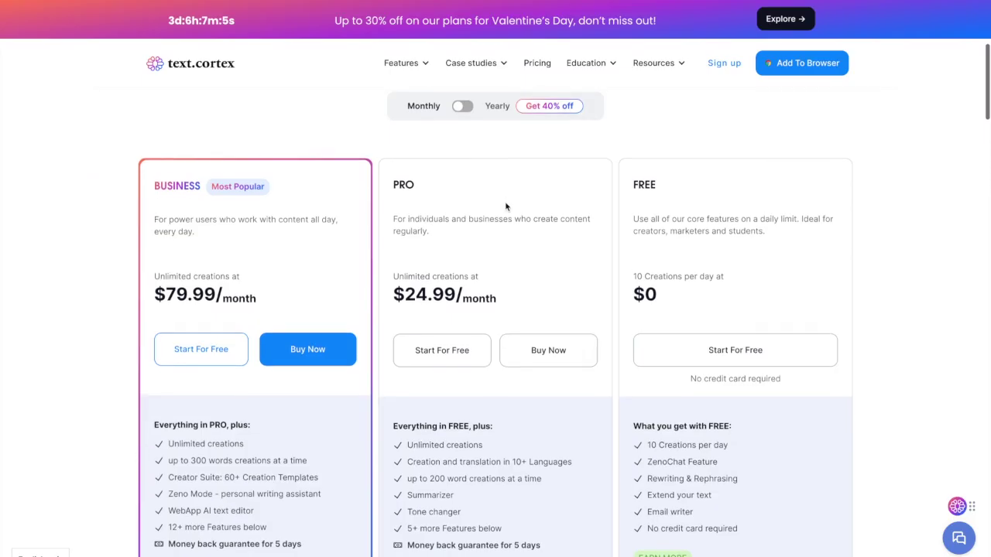
pyautogui.scroll(1, 507, 206)
pyautogui.click(461, 117)
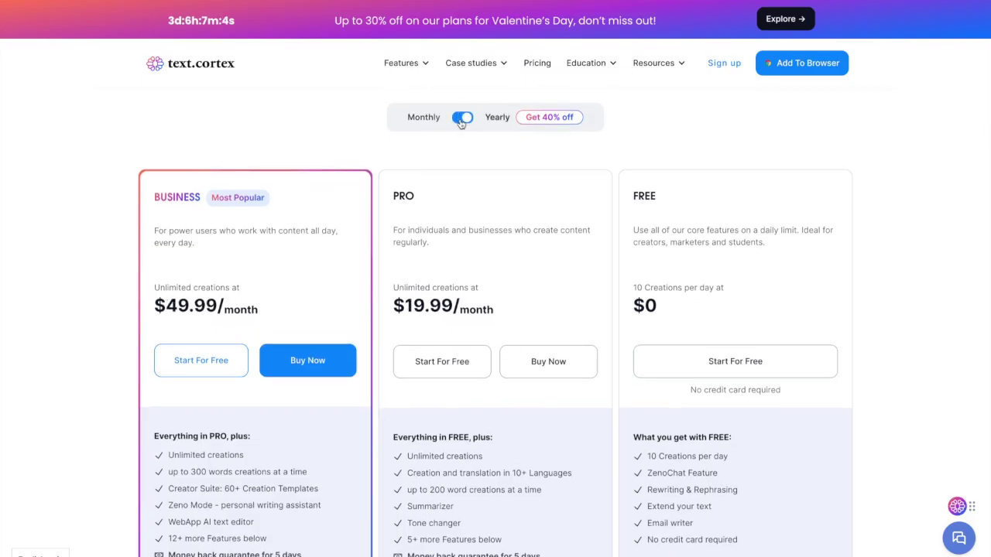
pyautogui.moveTo(401, 304); pyautogui.dragTo(489, 306)
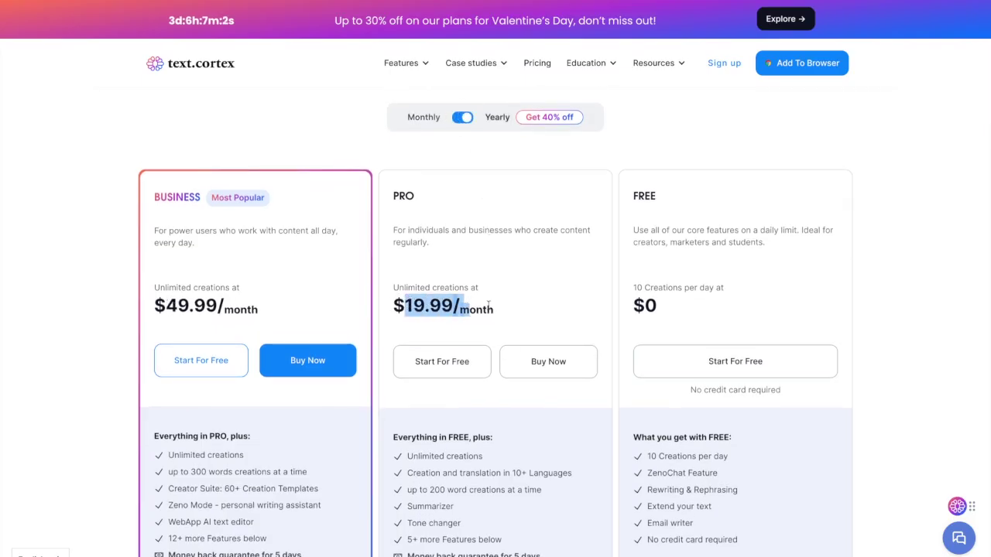
pyautogui.click(546, 317)
# Step: Point out unlimited creations and Zeno Mode in TextCortex's BUSINESS plan
pyautogui.scroll(-2, 547, 316)
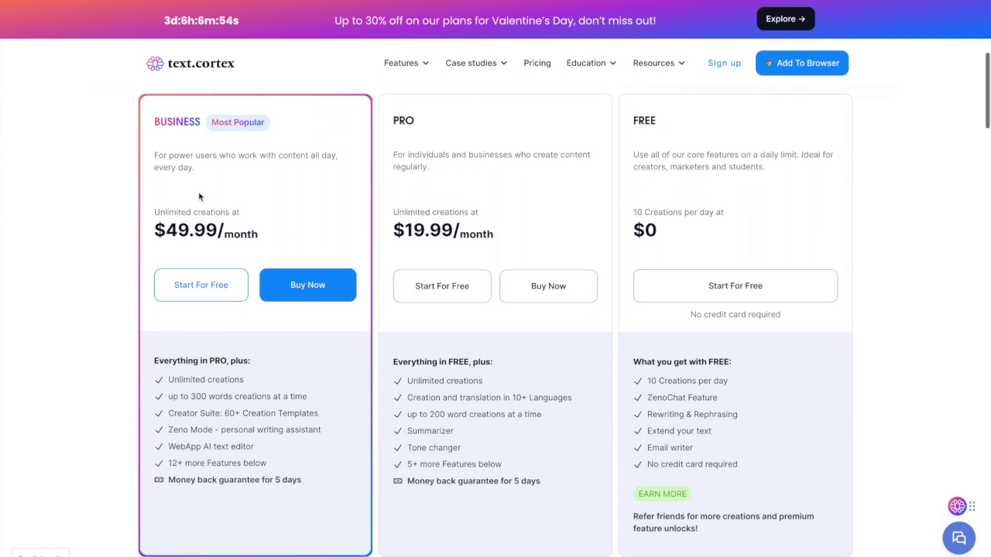
pyautogui.moveTo(164, 230); pyautogui.dragTo(246, 227)
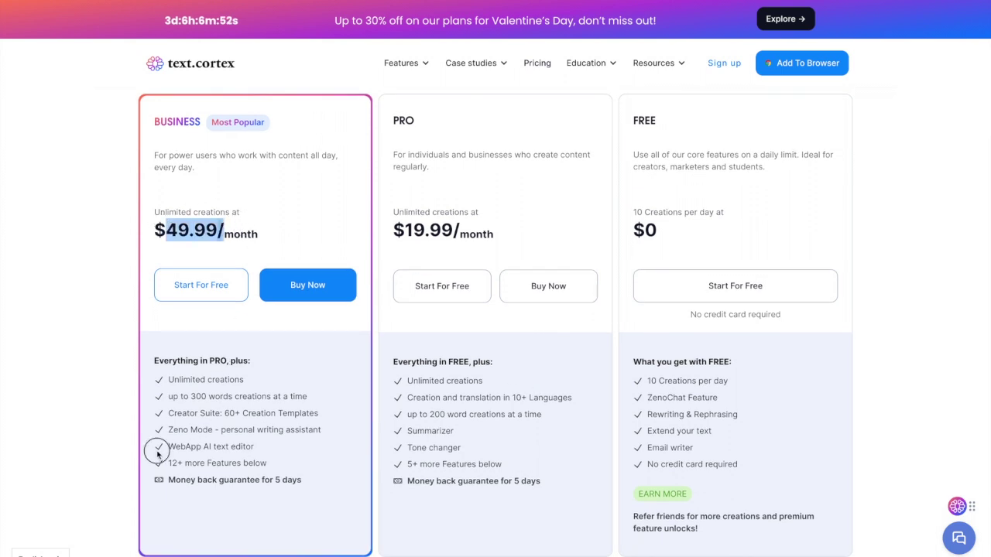
pyautogui.moveTo(167, 380); pyautogui.dragTo(234, 384)
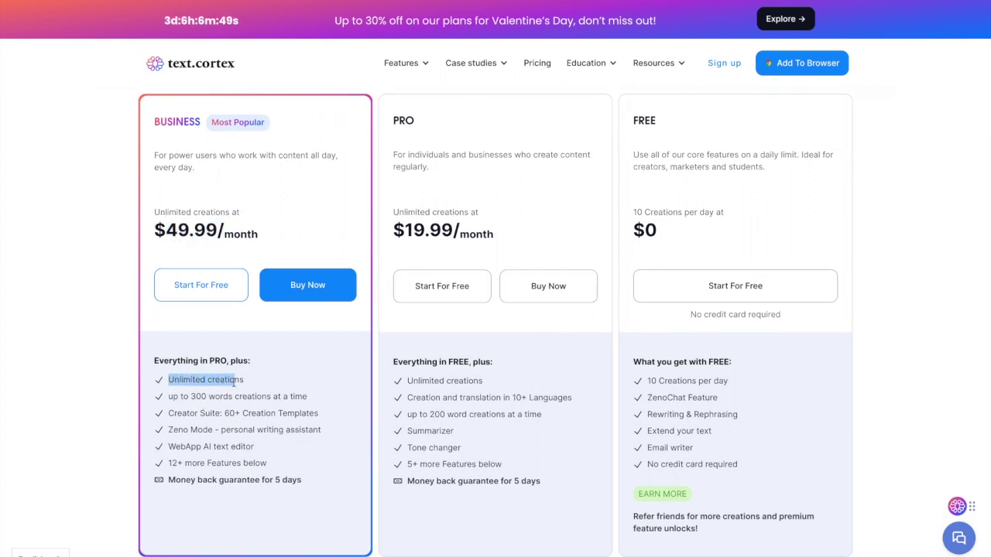
pyautogui.moveTo(173, 430); pyautogui.dragTo(301, 430)
pyautogui.scroll(1, 243, 398)
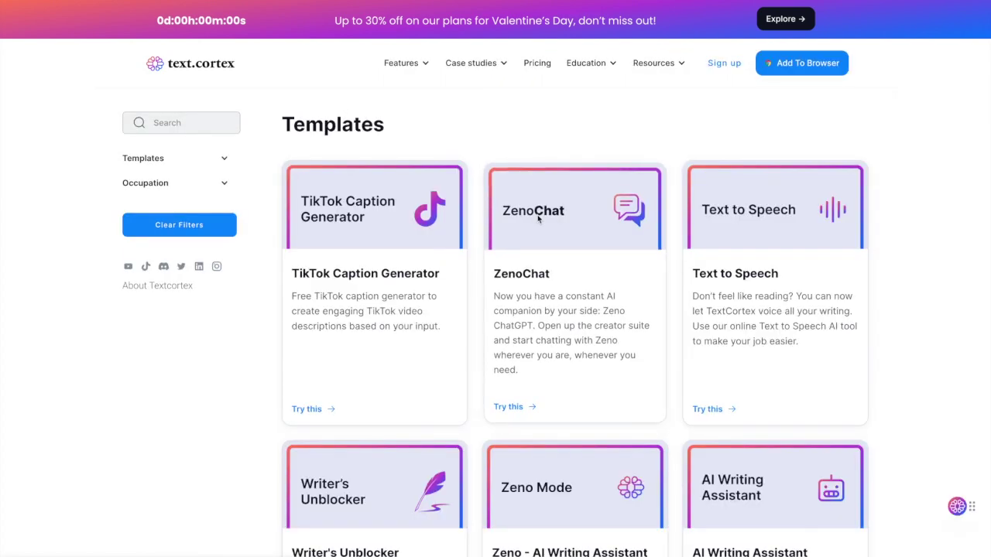
# Step: Send the Sandcastle Hotel example prompt to ZenoChat and get its answer
pyautogui.scroll(-10, 538, 218)
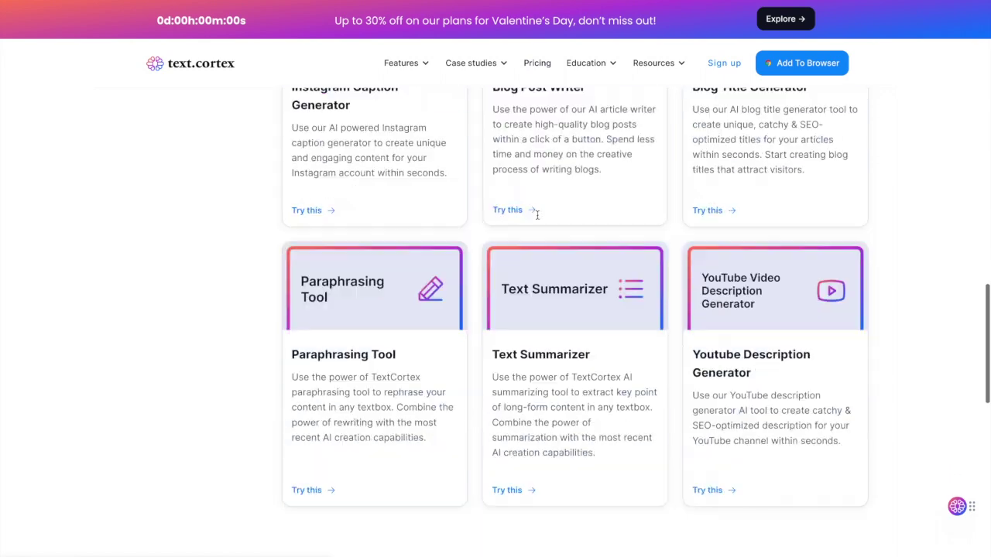
pyautogui.scroll(-3, 537, 214)
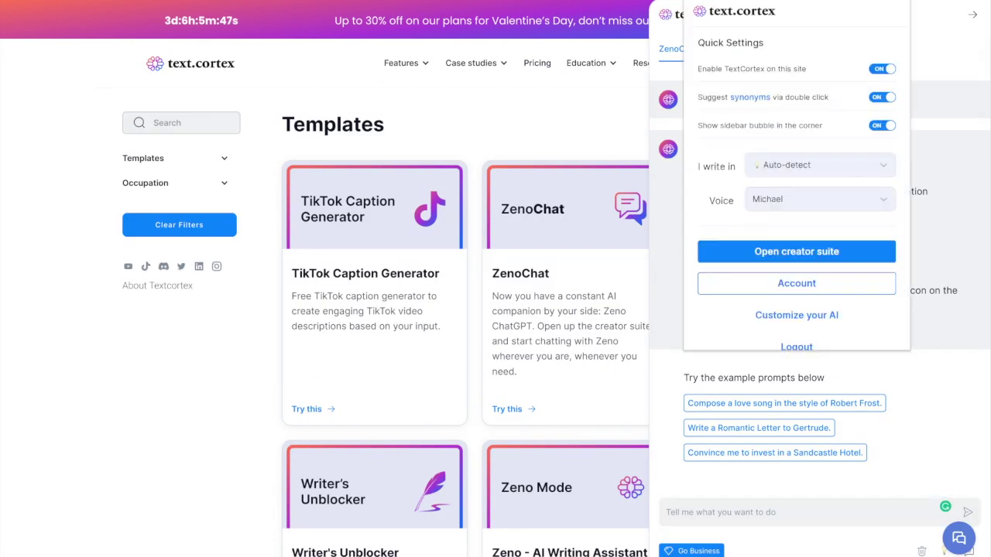
pyautogui.click(758, 258)
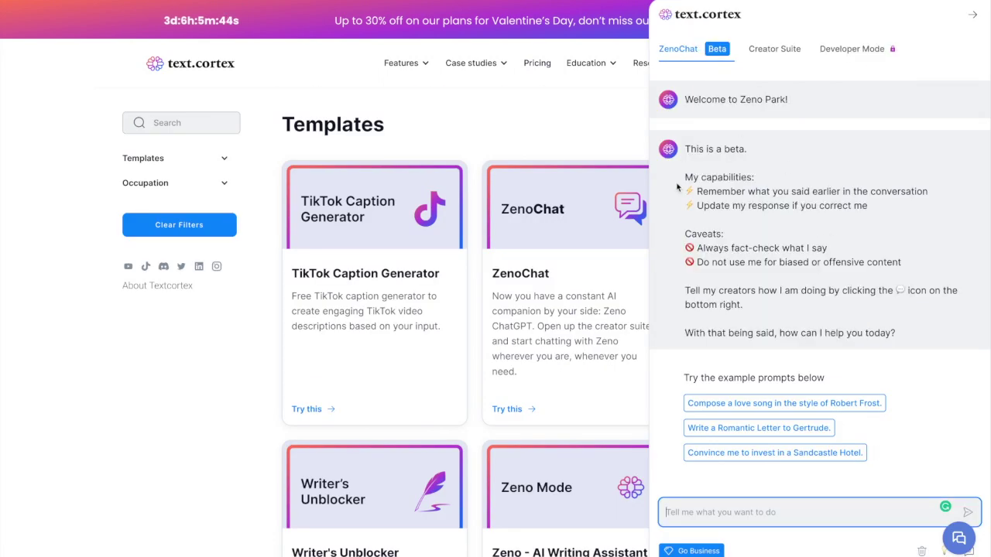
pyautogui.scroll(-3, 759, 309)
pyautogui.scroll(3, 736, 232)
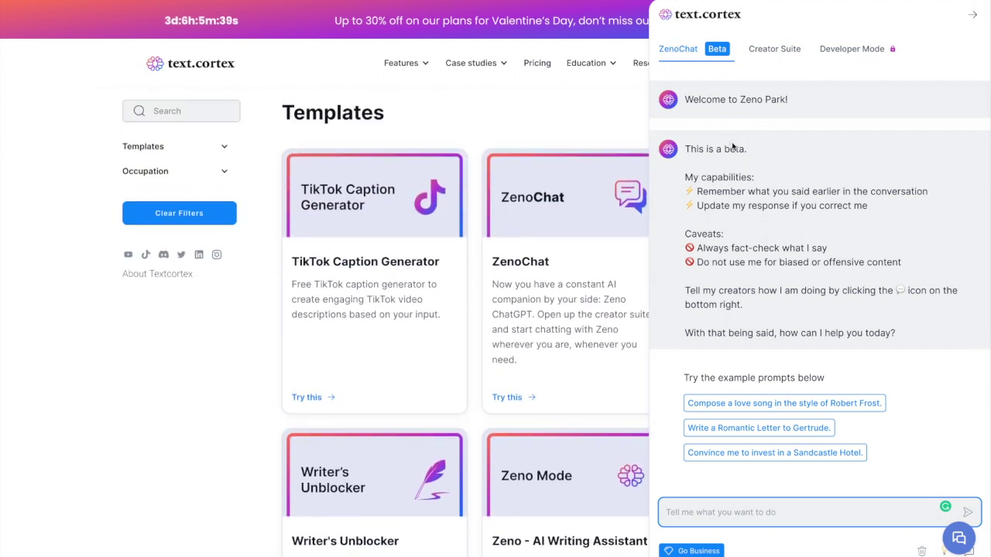
pyautogui.click(774, 453)
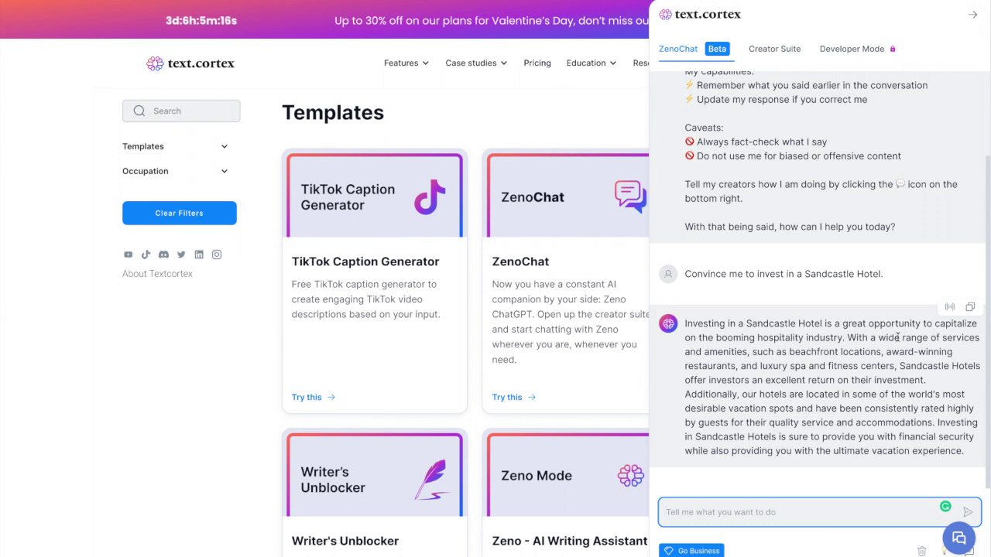
# Step: Browse the Creator Suite's template list, including categories like Youtube & Social Media
pyautogui.click(774, 49)
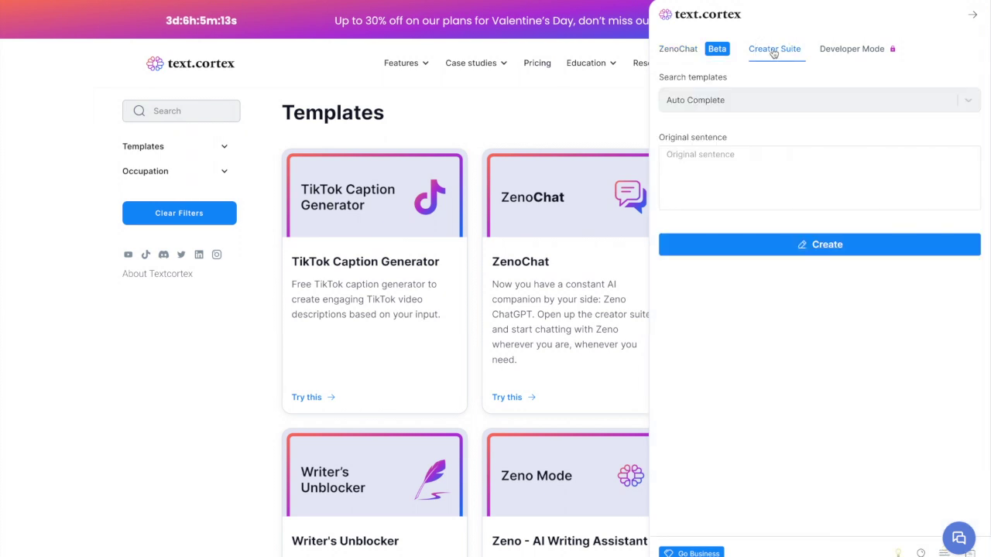
pyautogui.click(735, 100)
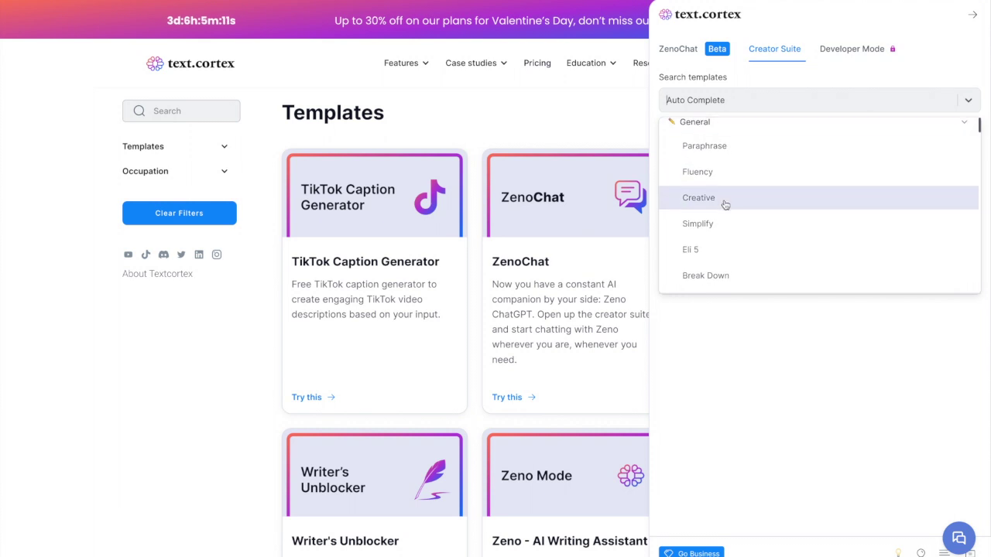
pyautogui.scroll(-3, 723, 203)
pyautogui.scroll(1, 721, 186)
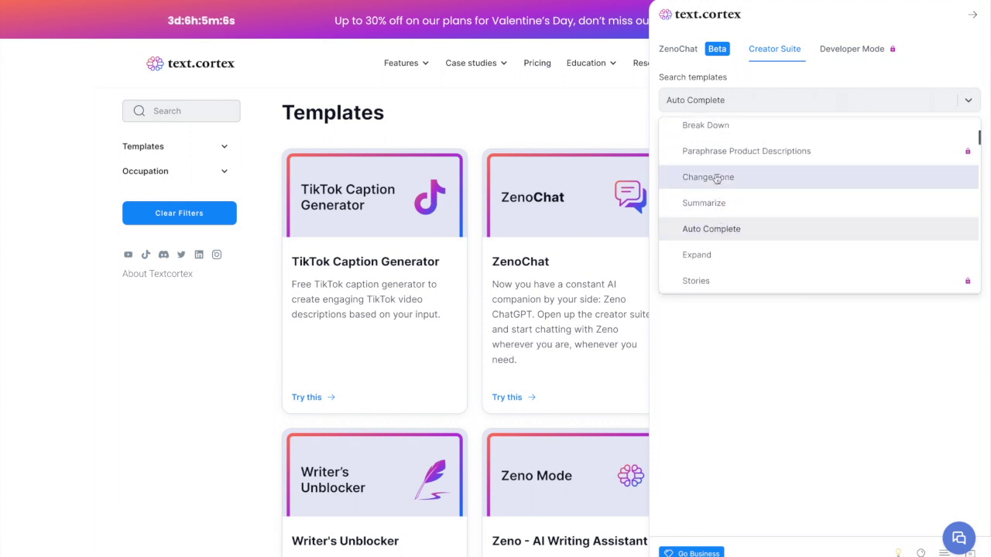
pyautogui.scroll(-1, 711, 213)
pyautogui.scroll(-6, 712, 234)
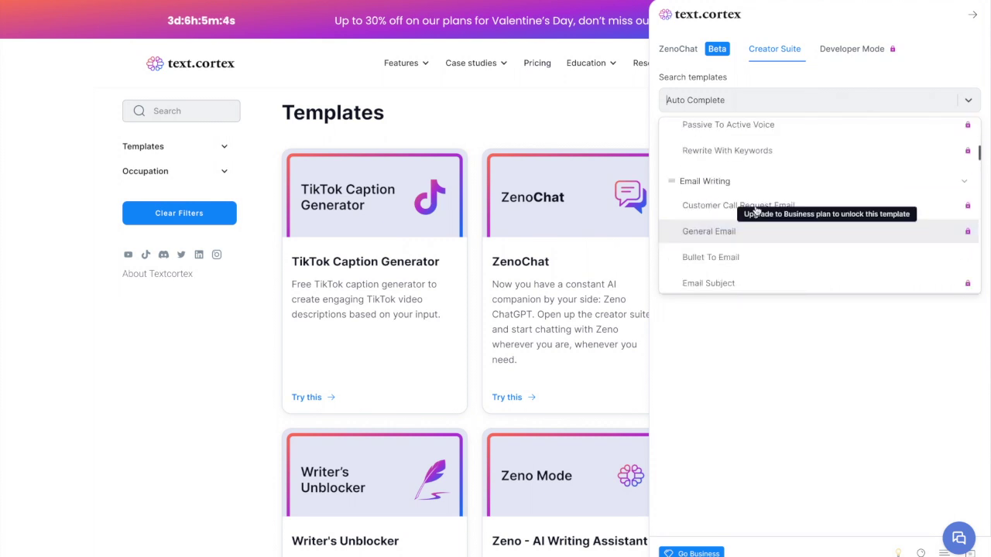
pyautogui.scroll(-15, 778, 209)
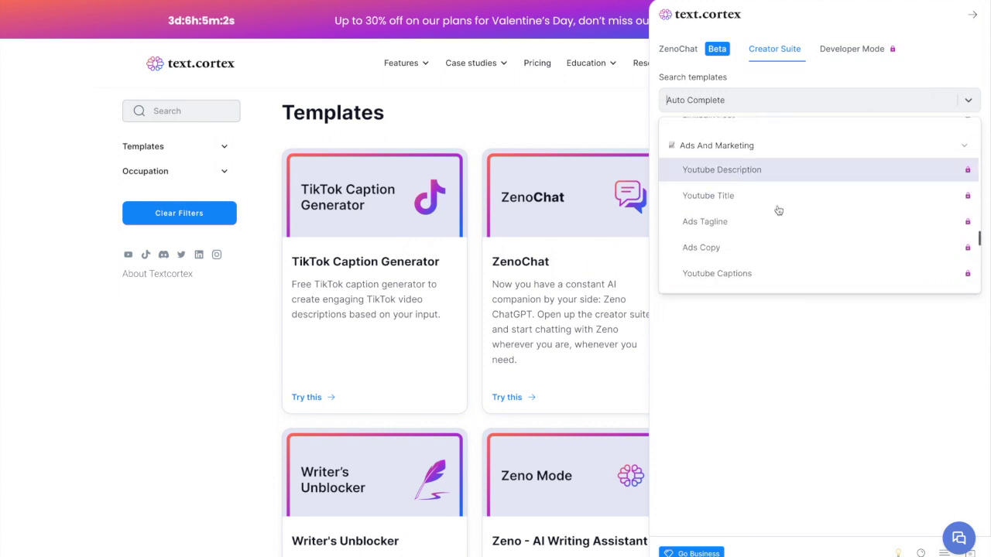
pyautogui.scroll(20, 778, 209)
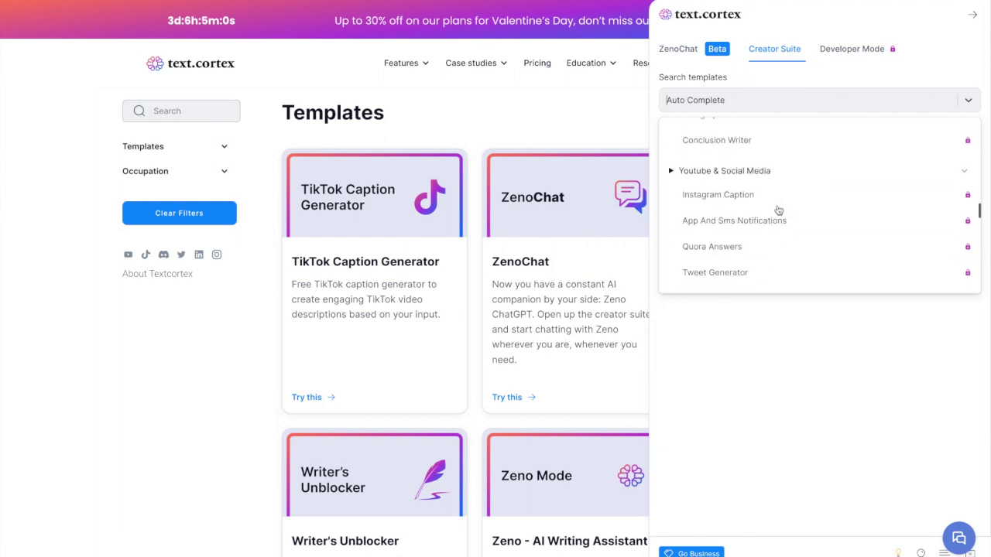
# Step: Visit the TextCortex web app's paraphrase, template gallery, ZenoChat and Rewrite pages
pyautogui.click(745, 204)
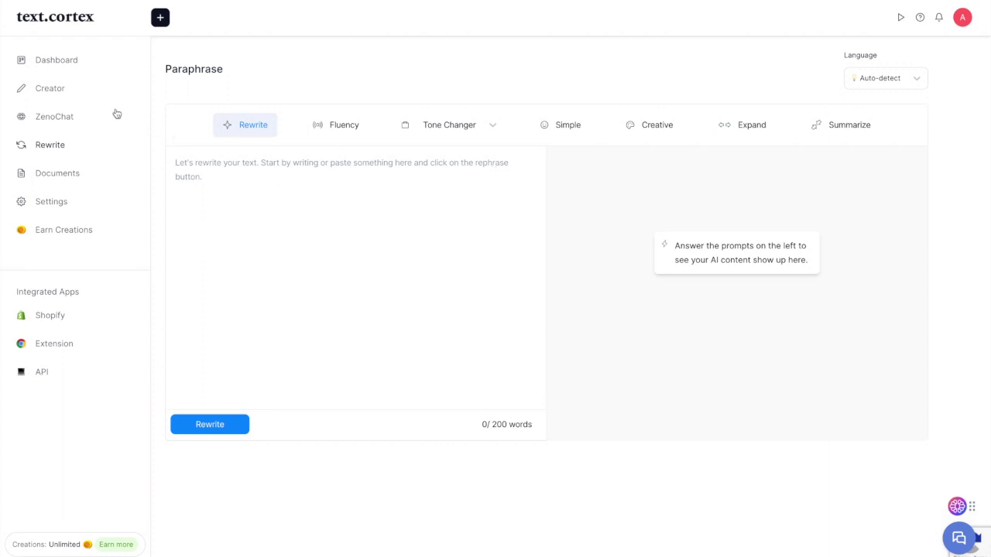
pyautogui.click(64, 88)
pyautogui.click(62, 121)
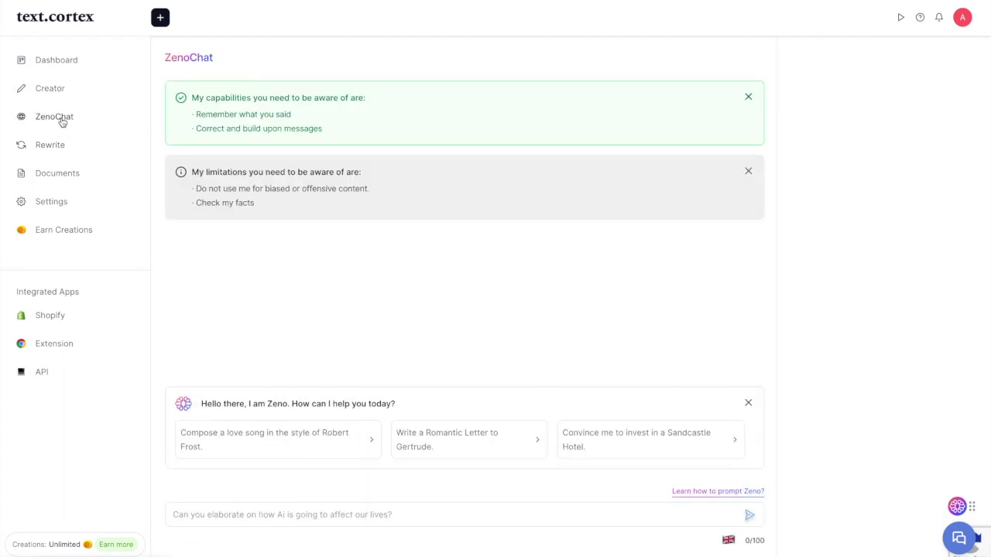
pyautogui.click(49, 89)
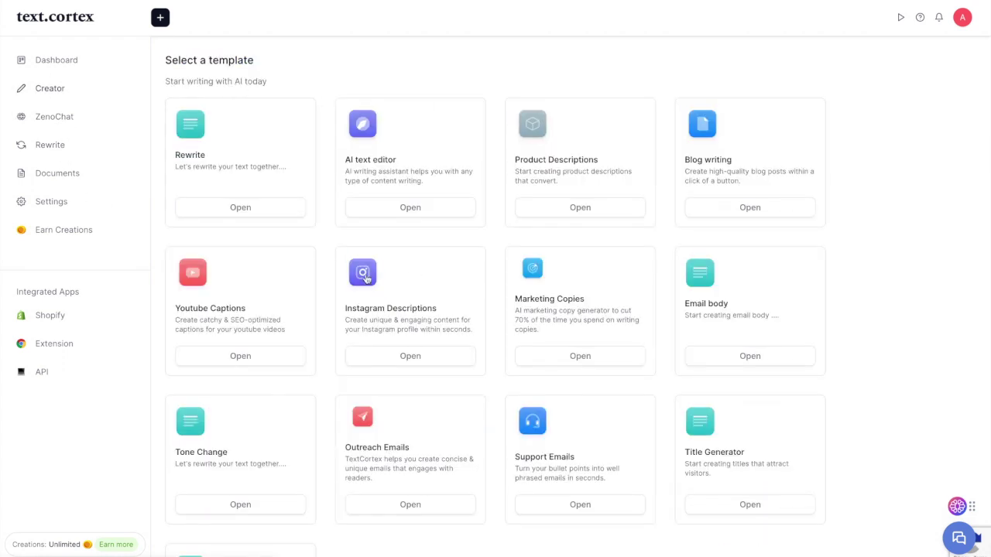
pyautogui.click(236, 210)
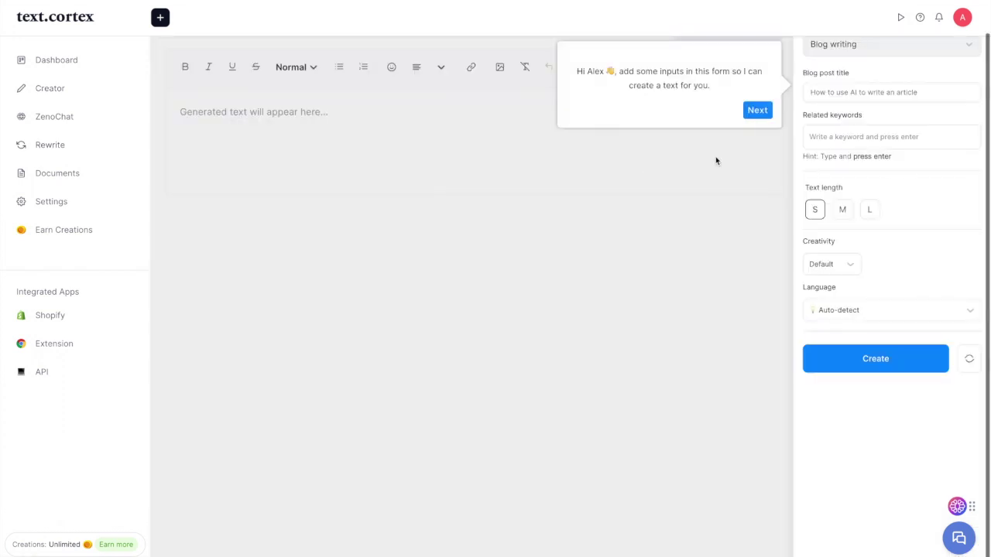
# Step: Open the Blog writing template past its intro tip, then start a blank Wordtune document
pyautogui.click(757, 108)
pyautogui.click(233, 147)
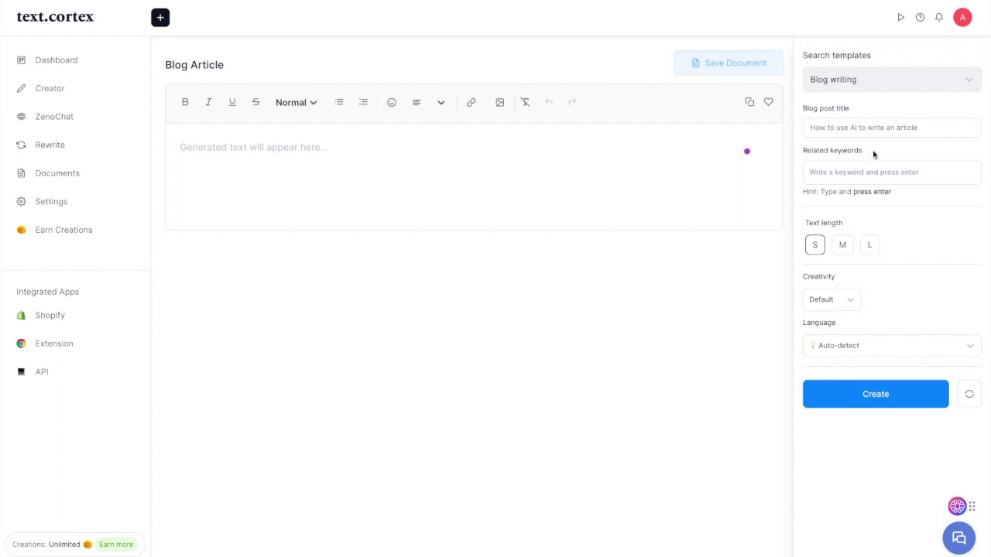
pyautogui.click(860, 79)
pyautogui.scroll(-5, 858, 150)
pyautogui.scroll(3, 858, 148)
pyautogui.click(851, 162)
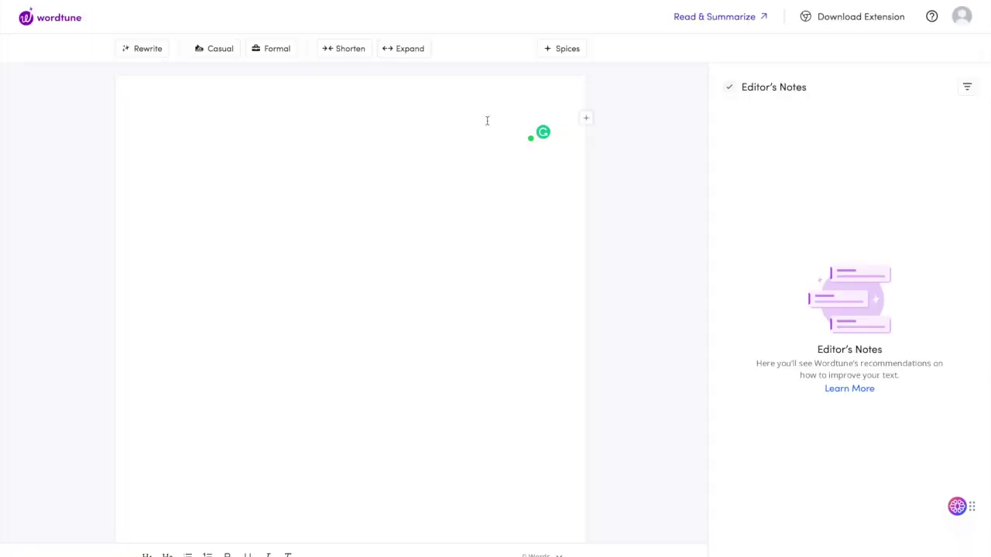
pyautogui.click(252, 109)
# Step: Paste the sample review paragraph and preview casual and formal rewrites without keeping them
pyautogui.write("I've been using this for a short time, but already it's made writing emails faster. I don't have to spend forever thinking of the best way to say something. I can drop my ideas and TextCortex helps me clean them up and simplify quickly. Game changer!")
pyautogui.tripleClick(228, 133)
pyautogui.hotkey('ctrl', 'Return')
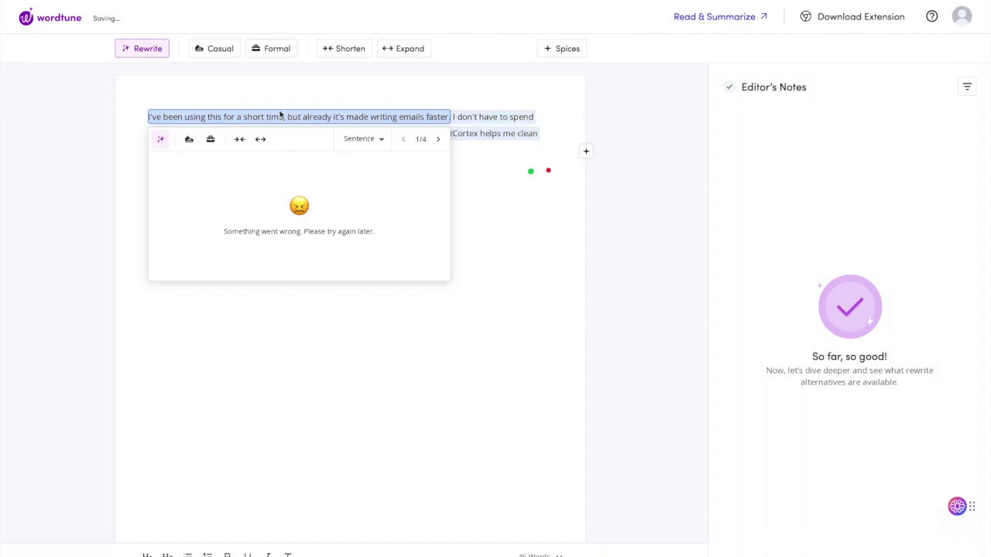
pyautogui.click(188, 140)
pyautogui.click(210, 139)
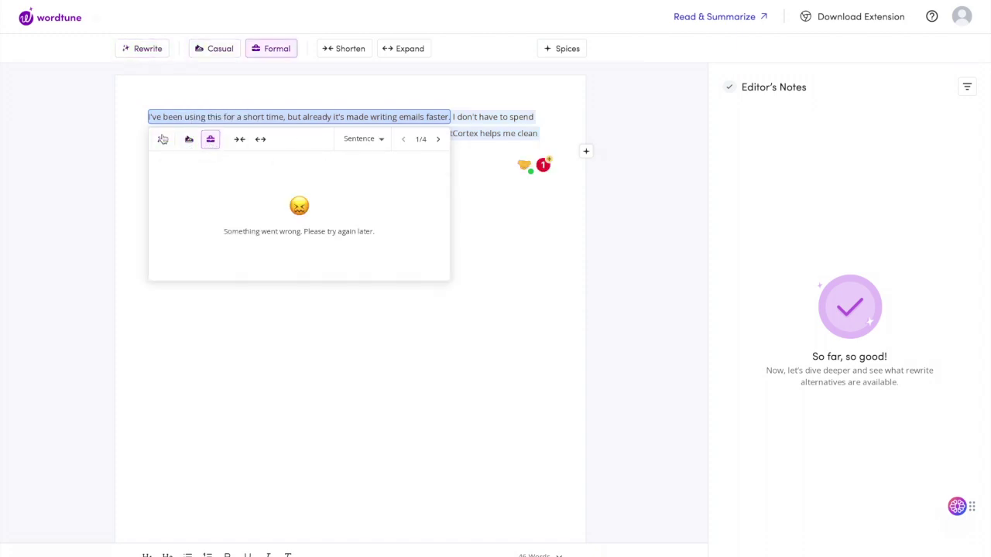
pyautogui.tripleClick(303, 116)
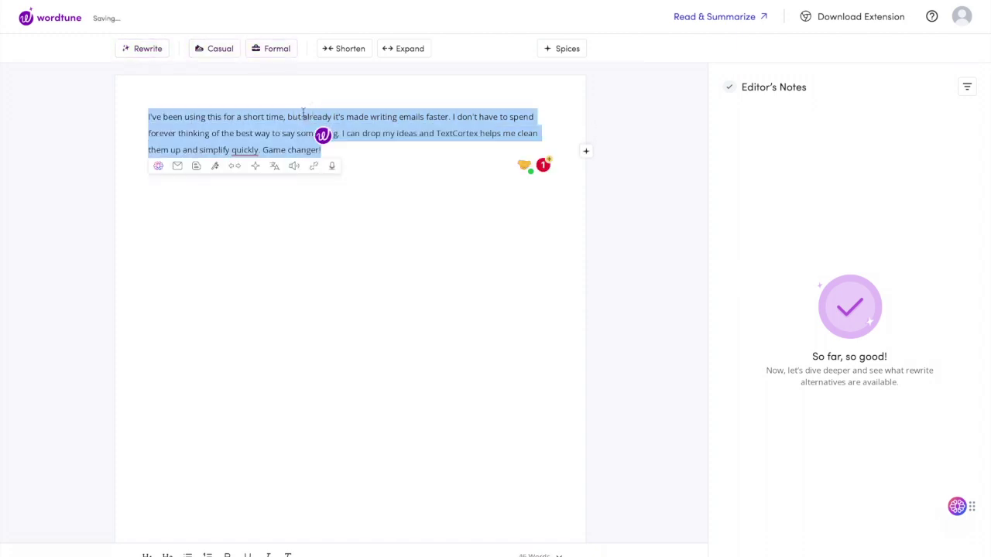
pyautogui.click(323, 134)
pyautogui.press('Escape')
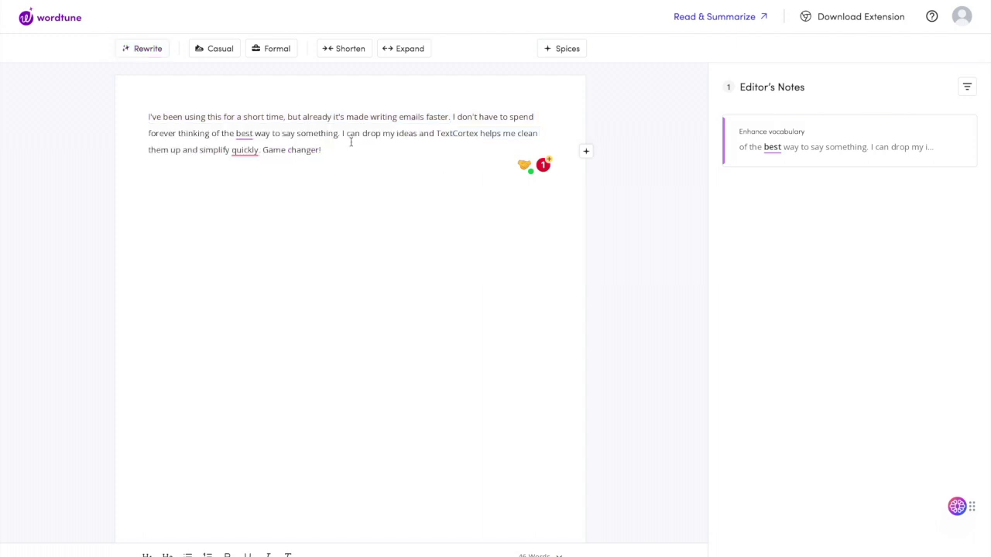
# Step: Append a Spices analogy comparing TextCortex to a personal editor by your side
pyautogui.click(566, 49)
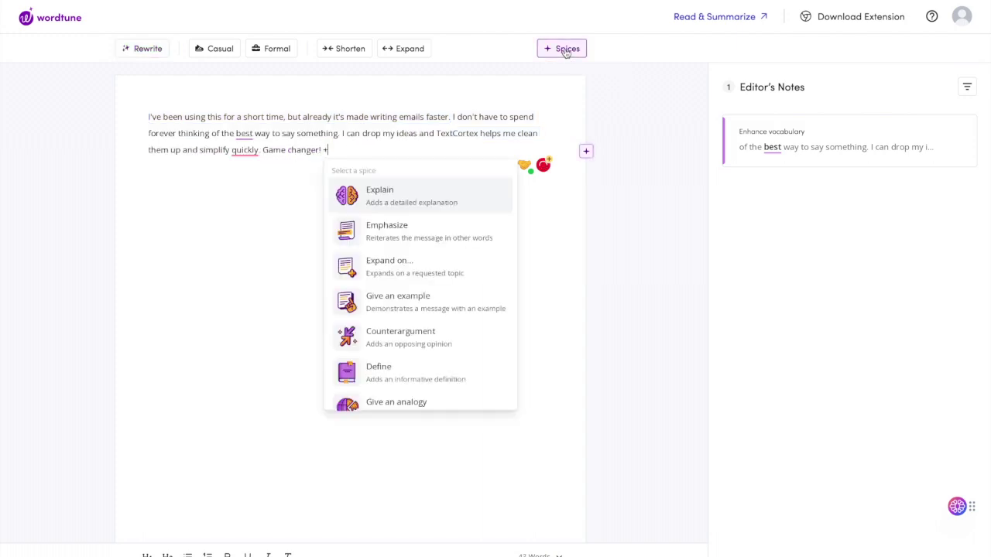
pyautogui.scroll(-3, 440, 261)
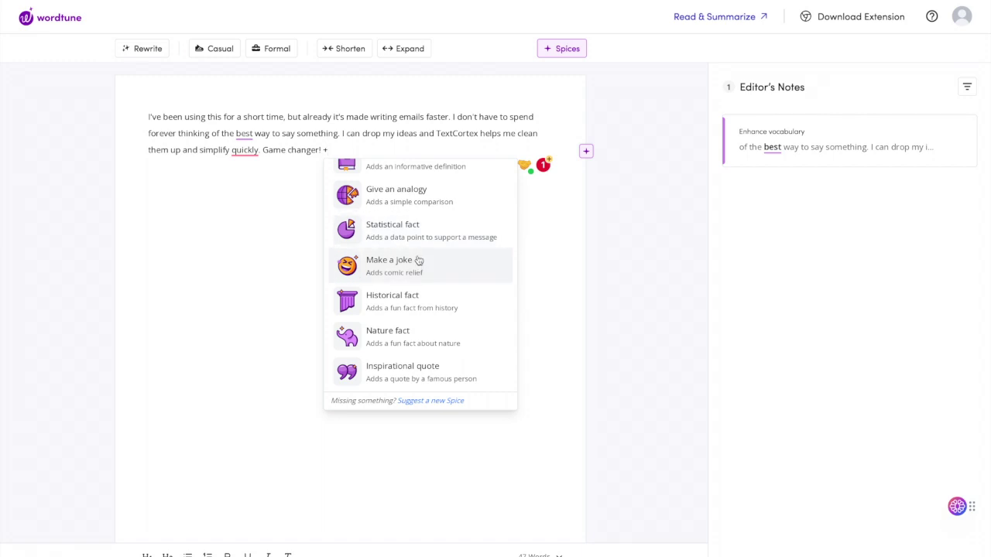
pyautogui.scroll(3, 387, 341)
pyautogui.scroll(-3, 387, 341)
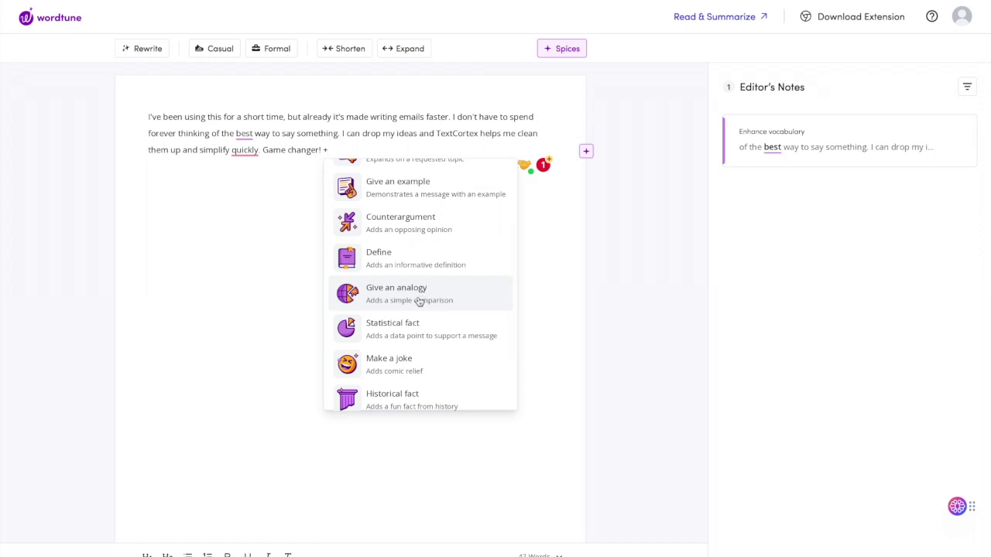
pyautogui.click(407, 302)
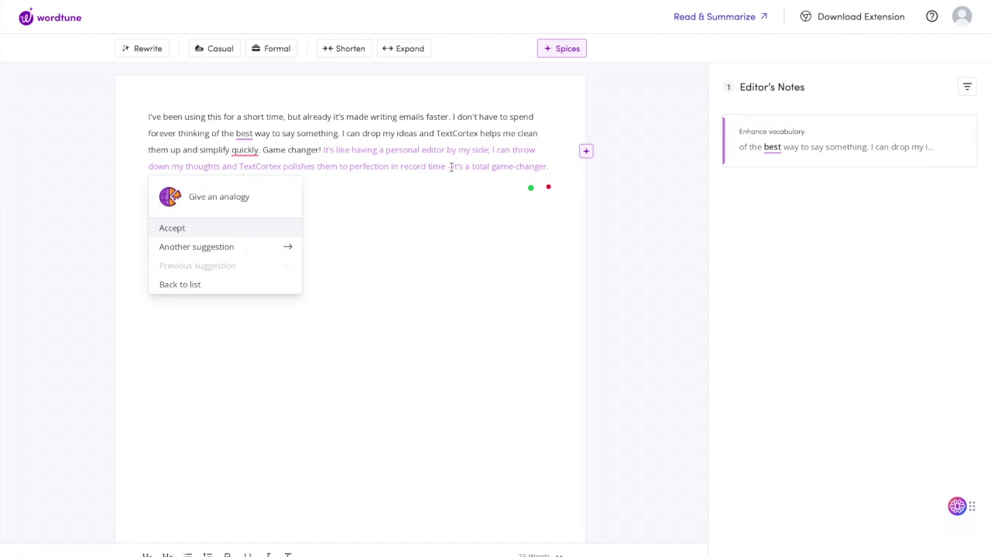
pyautogui.click(498, 165)
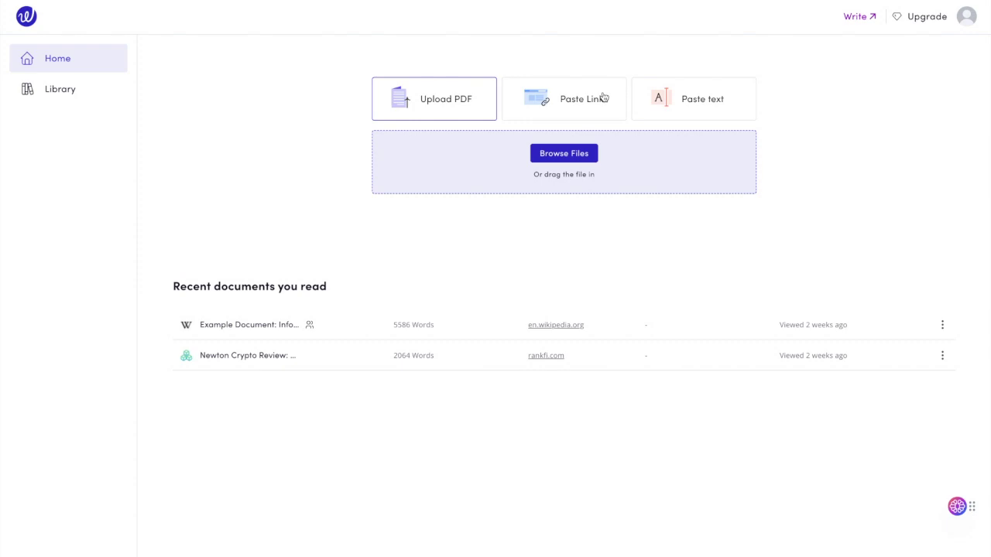
# Step: Open the 'Example Document: Information overload' and scroll through its Original and Summary panels
pyautogui.click(245, 326)
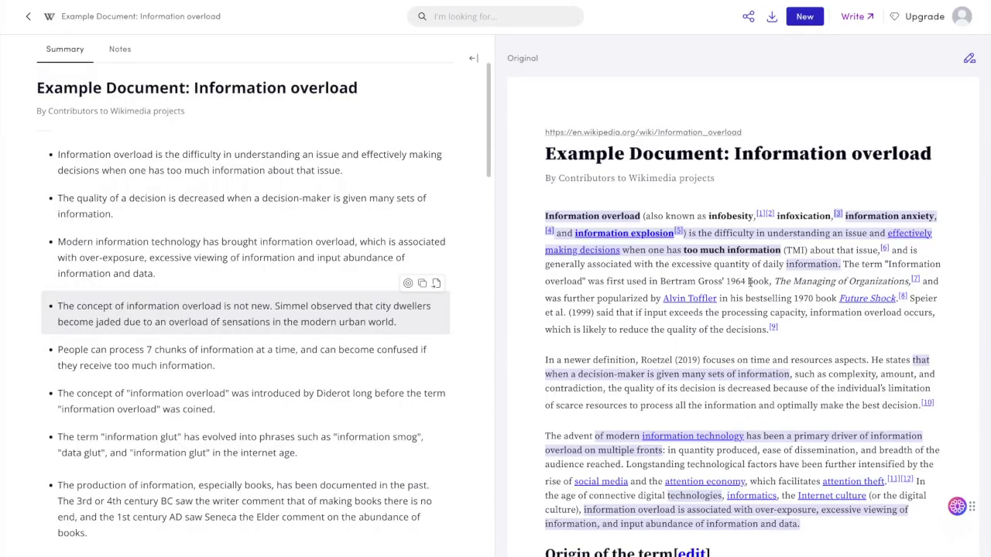
pyautogui.scroll(-15, 672, 272)
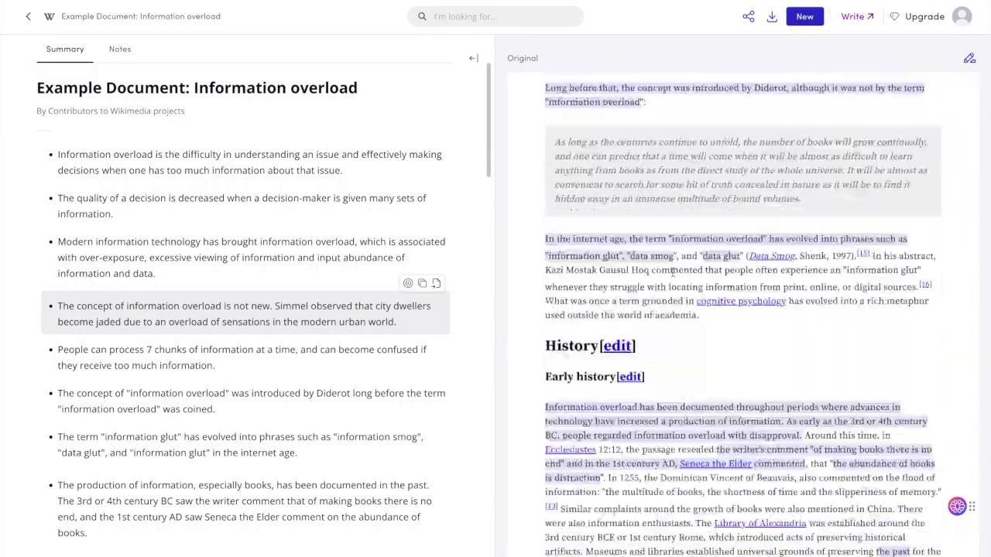
pyautogui.scroll(-10, 672, 272)
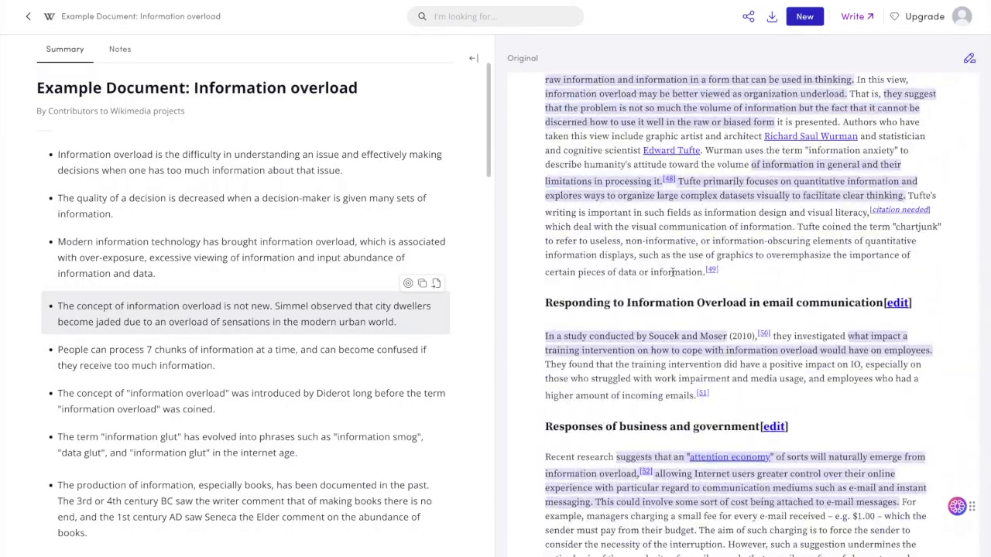
pyautogui.click(151, 174)
pyautogui.scroll(-20, 108, 337)
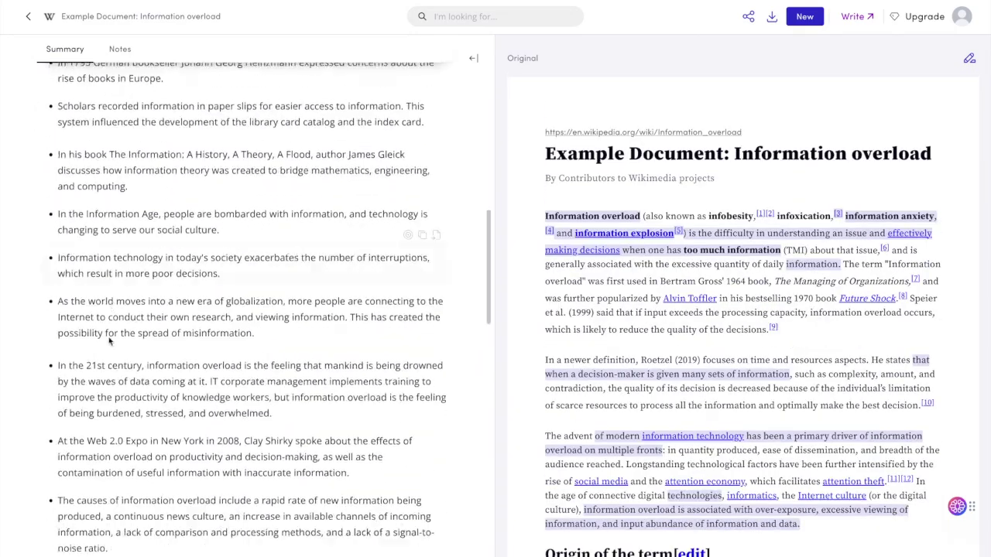
pyautogui.scroll(-5, 108, 341)
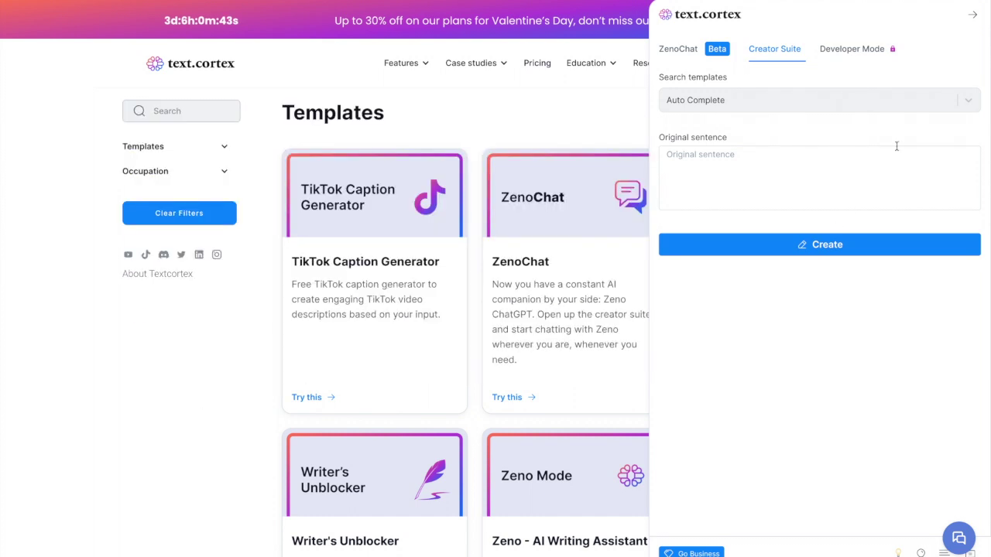
# Step: Back in the Docs comparison, try TextCortex's Expand on the first cycling paragraph
pyautogui.click(973, 14)
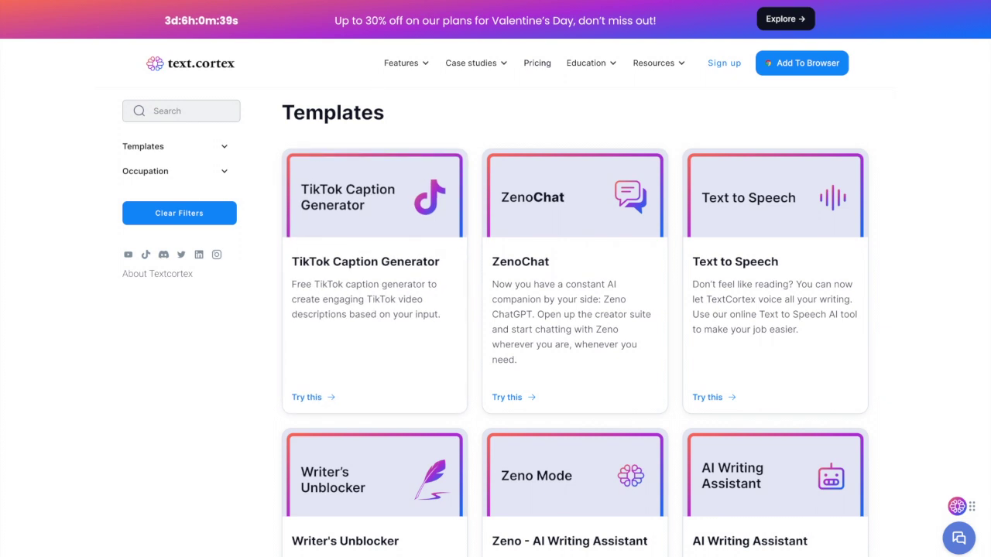
pyautogui.click(255, 1)
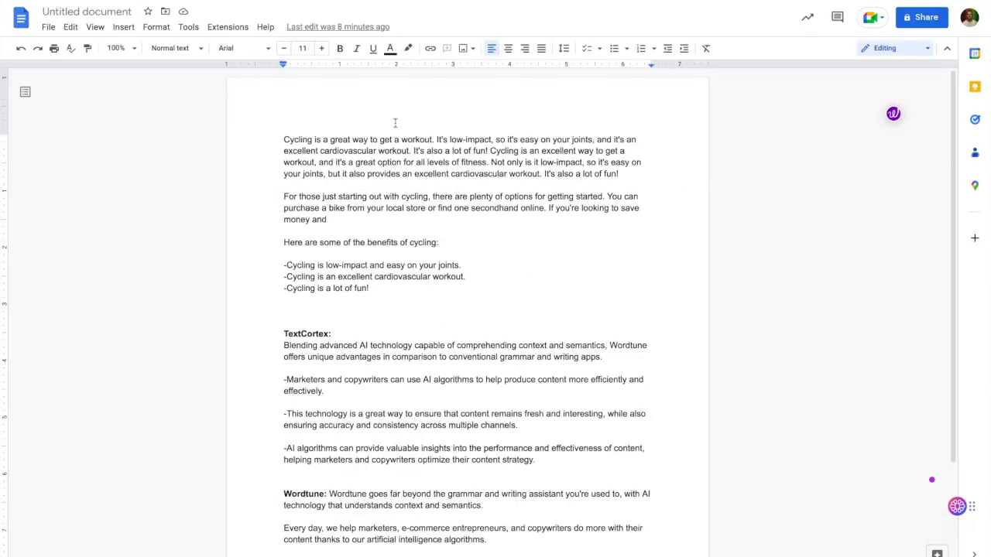
pyautogui.moveTo(306, 345); pyautogui.dragTo(509, 407)
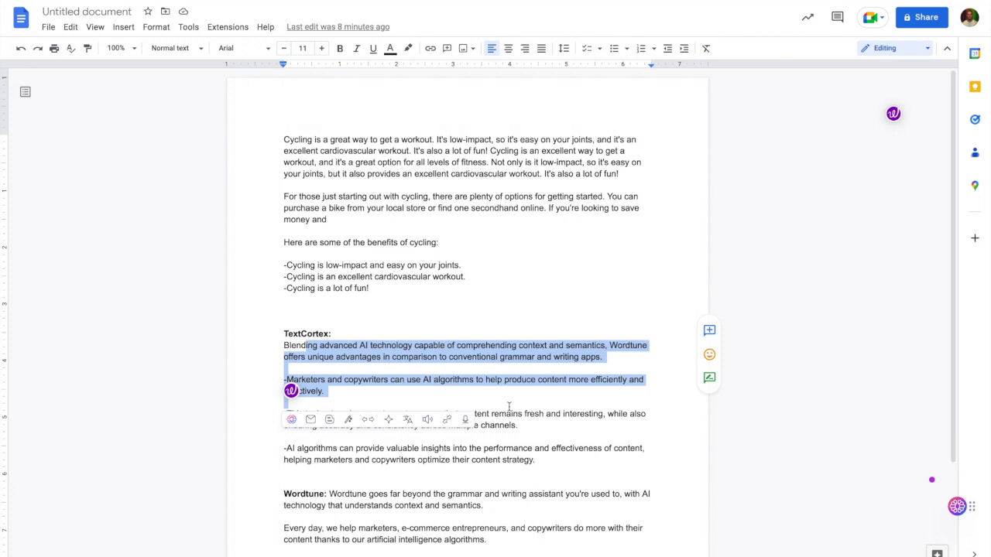
pyautogui.click(566, 345)
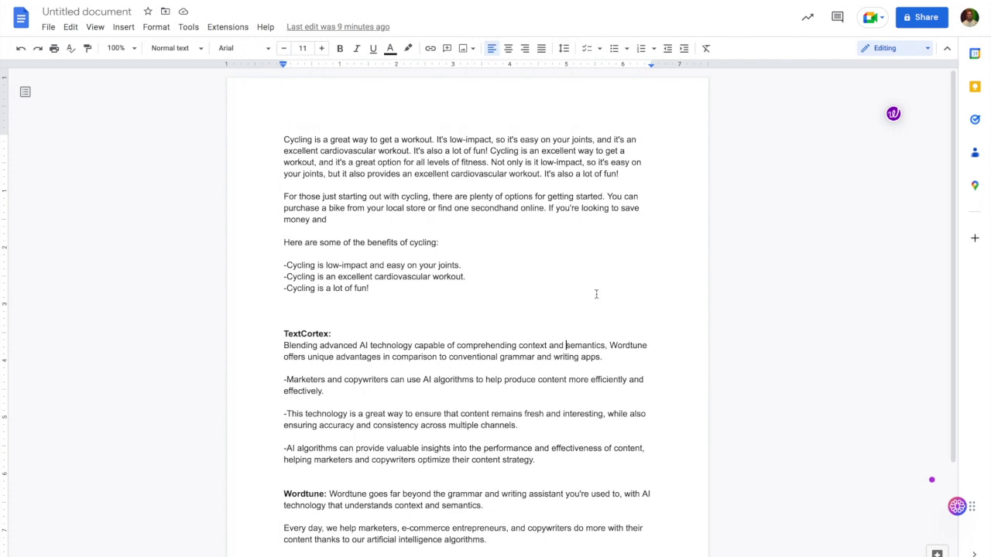
pyautogui.tripleClick(401, 183)
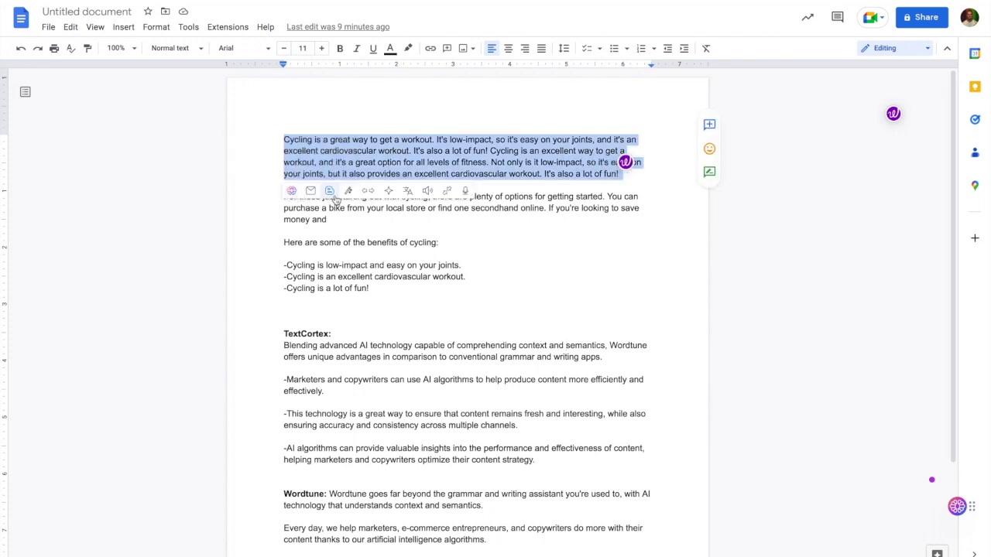
pyautogui.moveTo(409, 196)
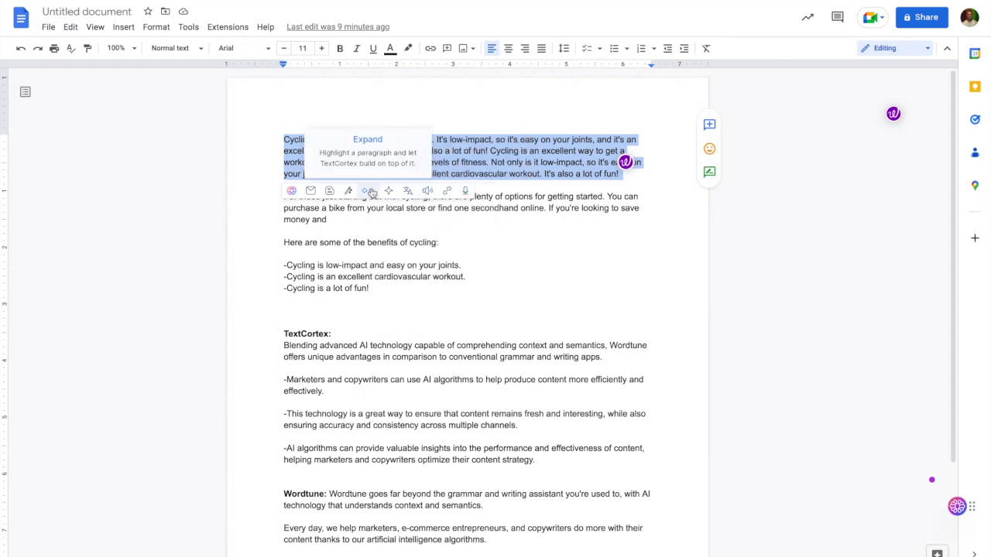
pyautogui.click(291, 191)
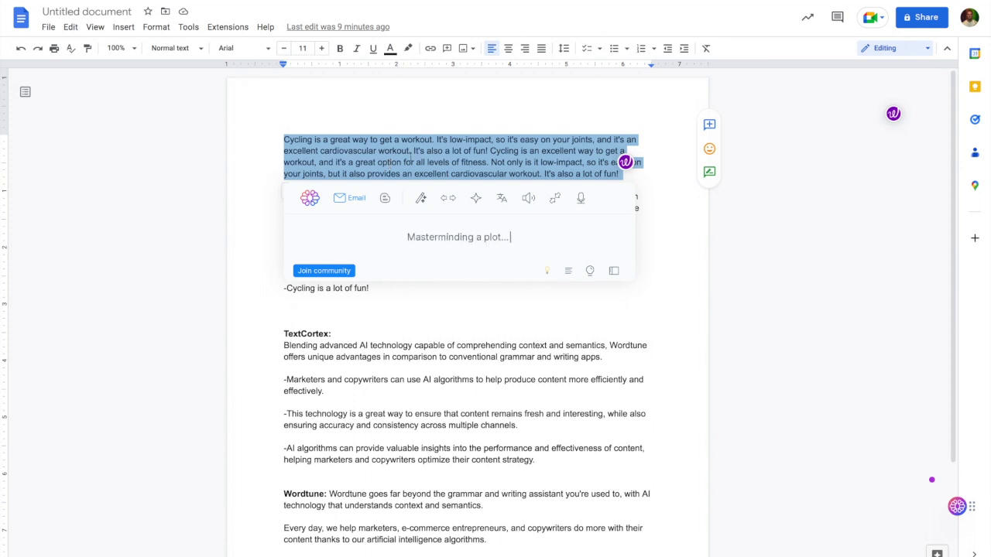
pyautogui.click(410, 152)
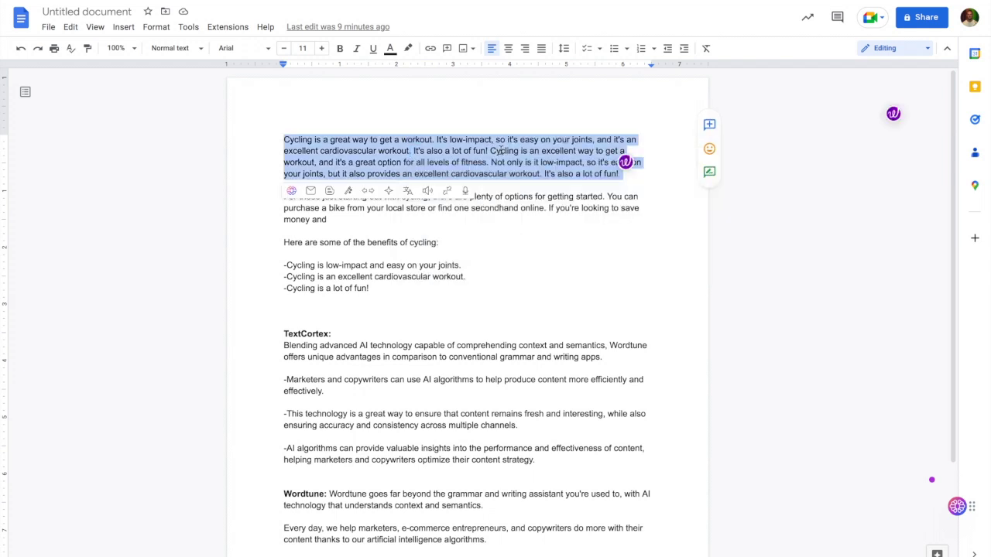
pyautogui.click(494, 240)
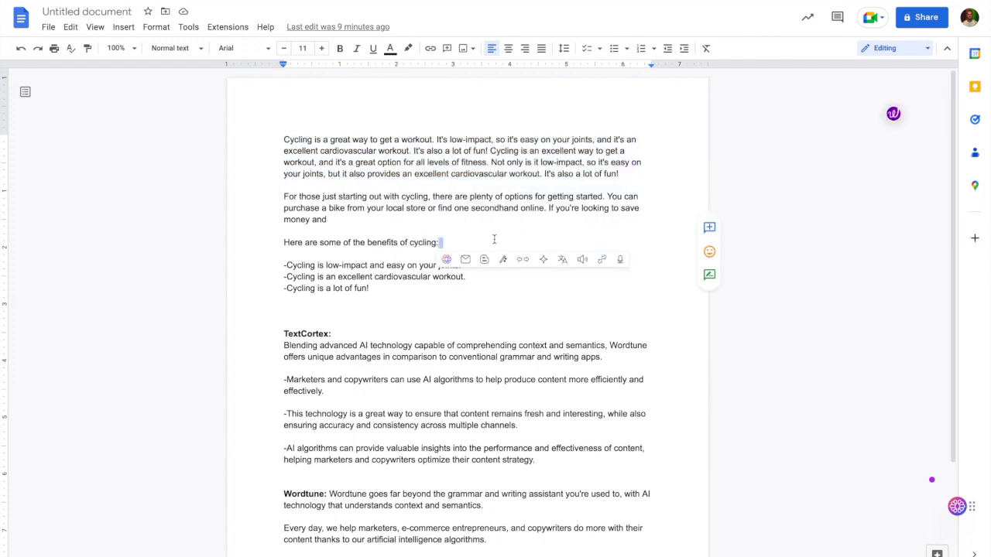
# Step: Show Wordtune's rewrites of the 'For those just starting out' sentence about getting started with cycling
pyautogui.doubleClick(462, 207)
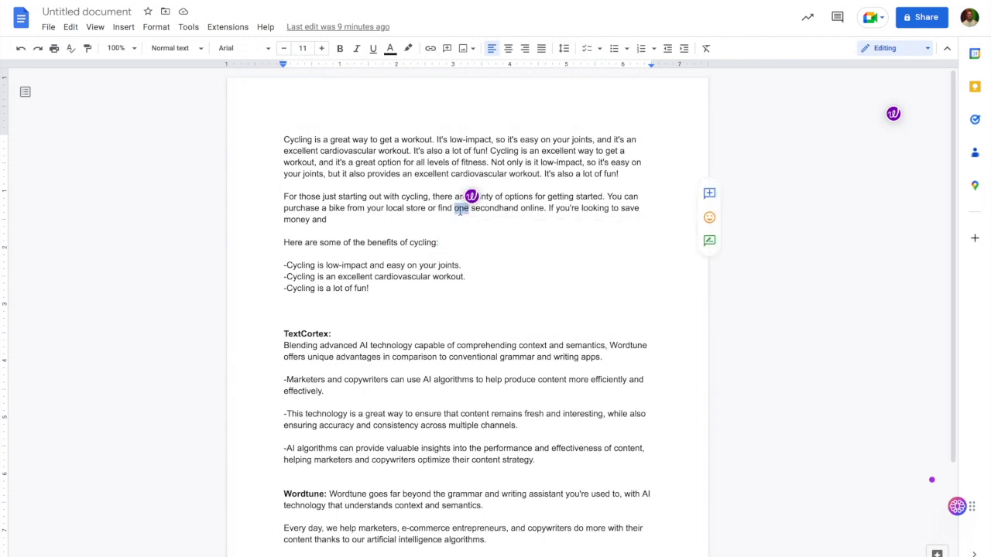
pyautogui.tripleClick(463, 207)
pyautogui.click(333, 207)
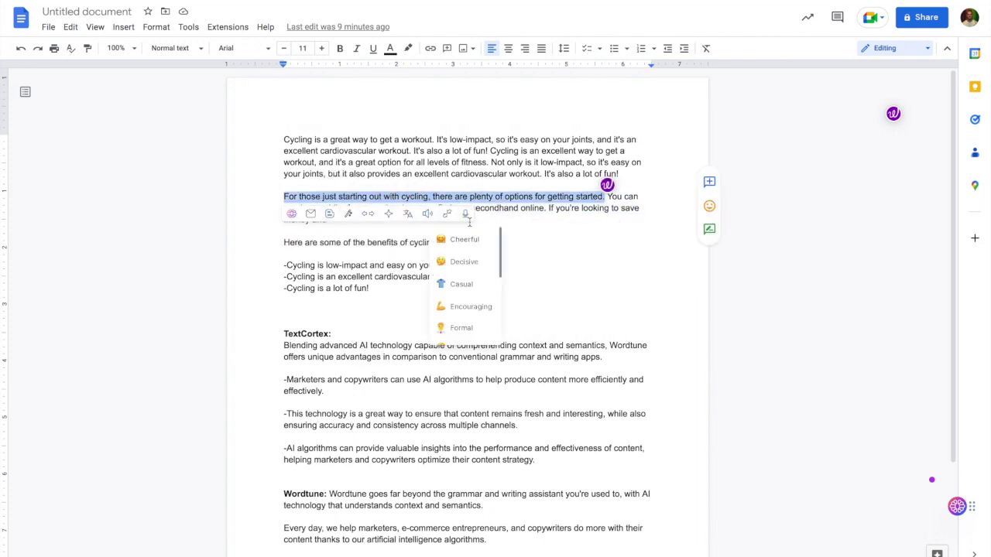
pyautogui.click(607, 186)
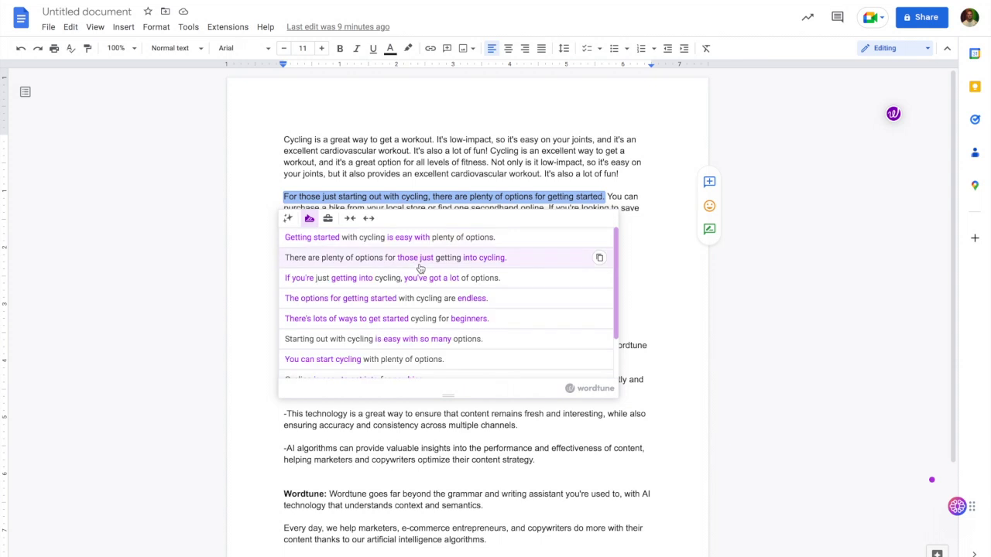
pyautogui.scroll(-2, 449, 306)
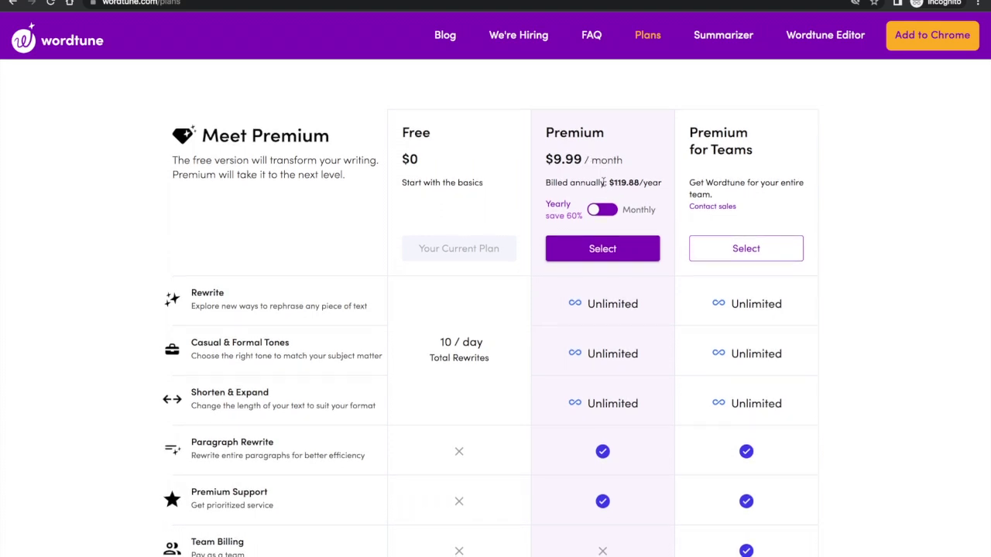
# Step: Switch Wordtune Premium to monthly billing to show $24.99 per month
pyautogui.moveTo(545, 183); pyautogui.dragTo(645, 186)
pyautogui.click(654, 208)
pyautogui.scroll(-1, 658, 206)
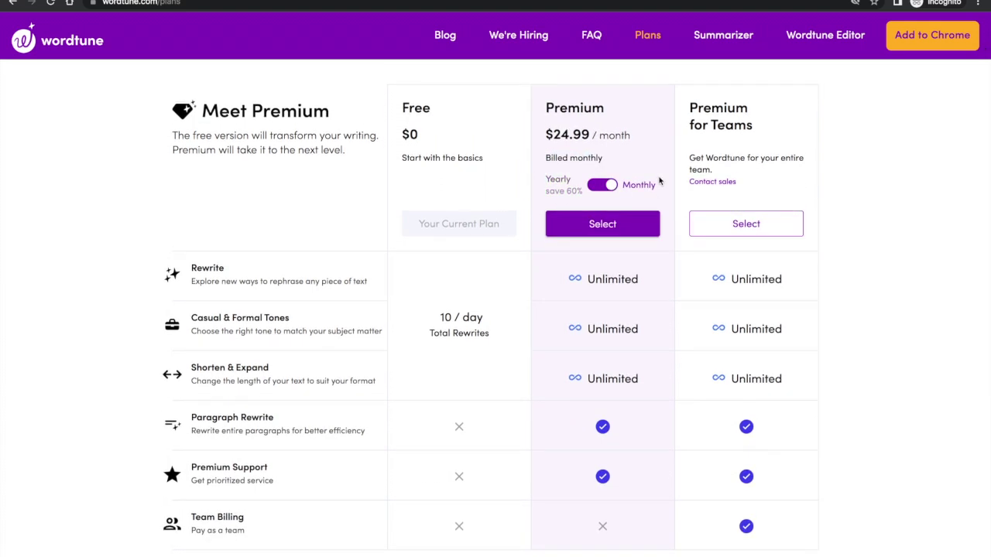